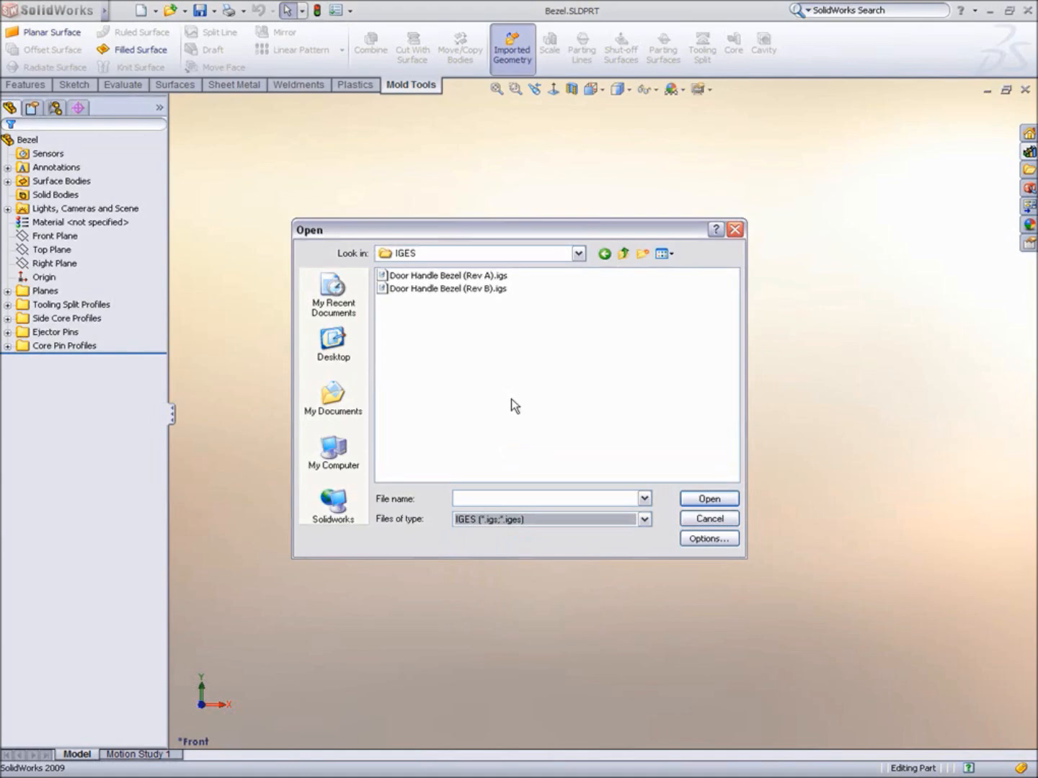
Review the general import options and import Door Handle Bezel (Rev A).igs into the part
click(700, 537)
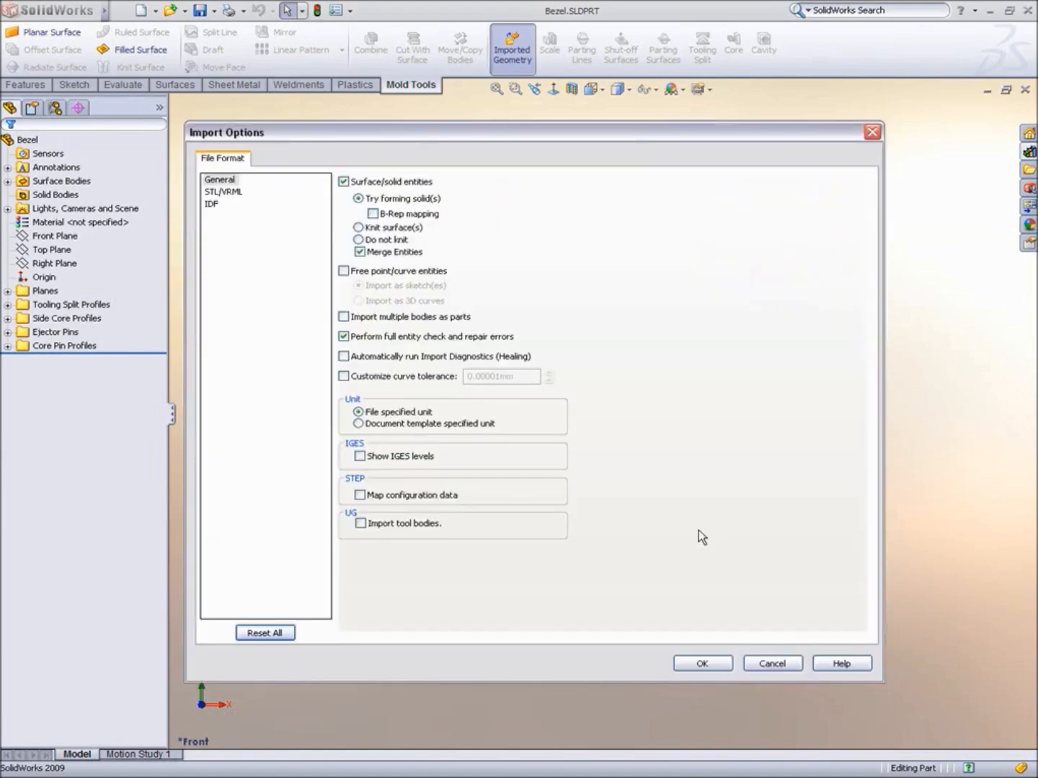
click(516, 340)
click(701, 663)
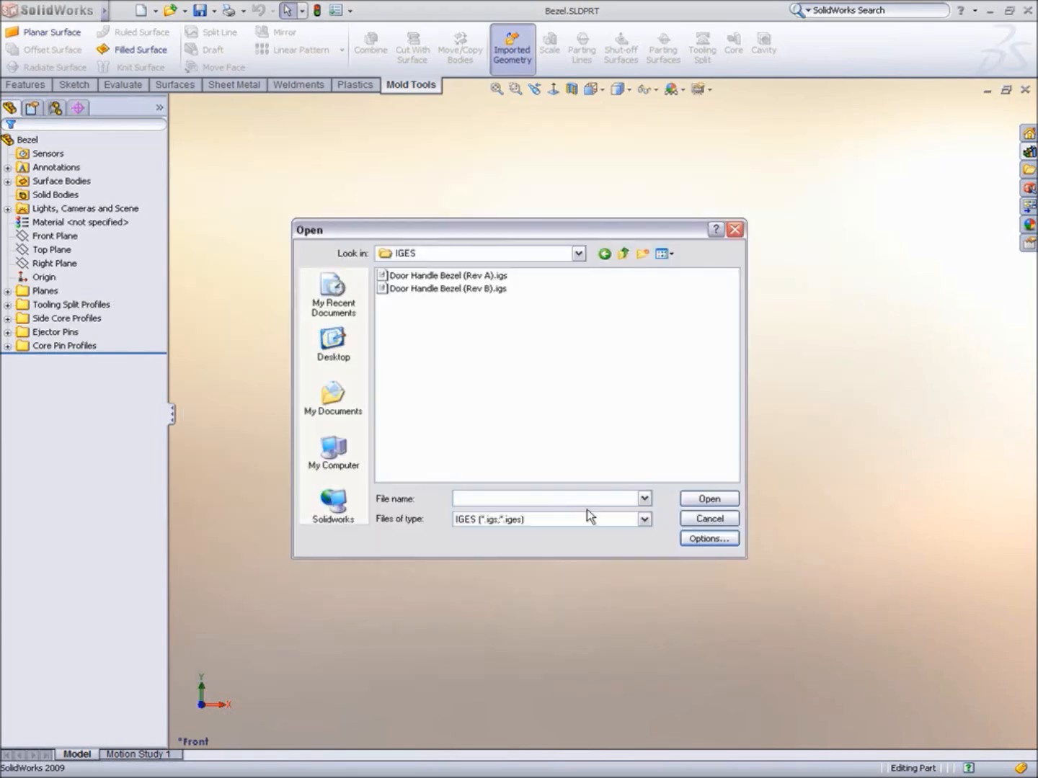
double_click(465, 276)
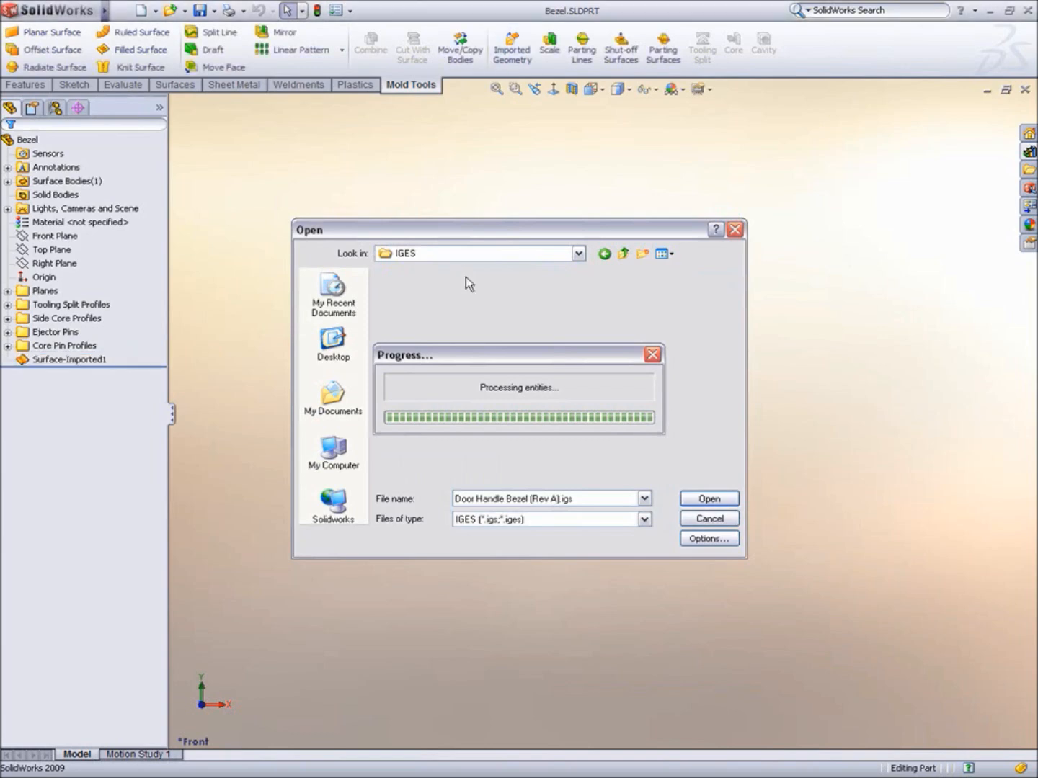
Display the imported bezel as shaded with edges
click(620, 89)
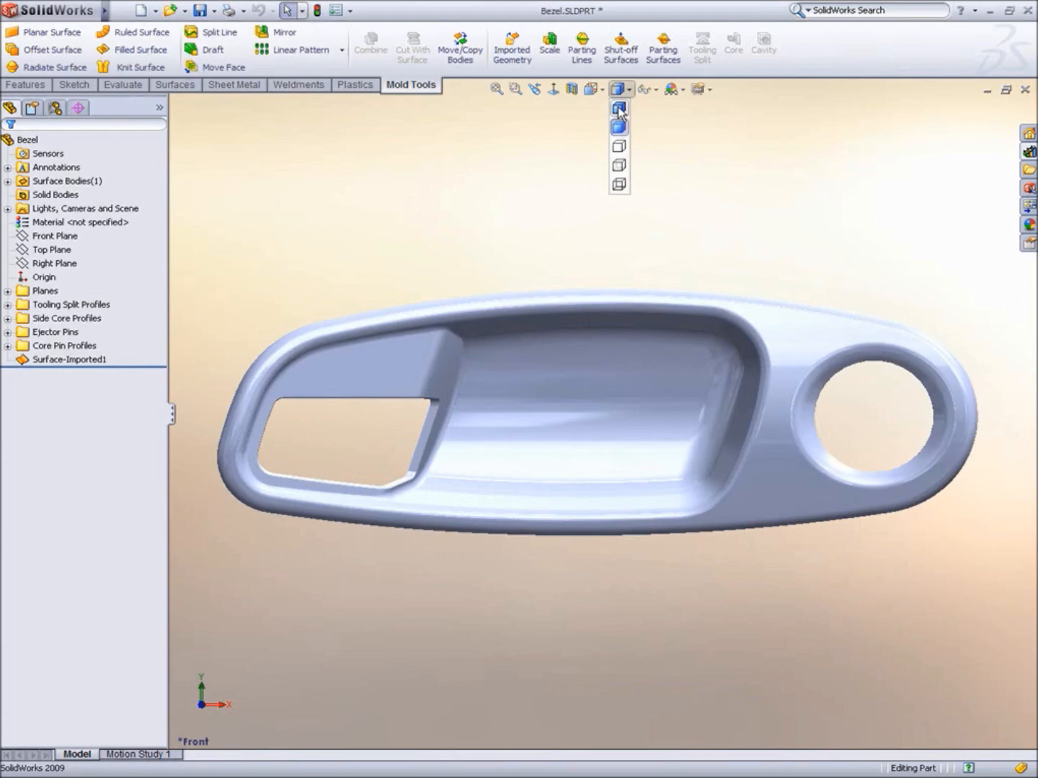
click(617, 107)
mouse_move(830, 255)
middle_down()
mouse_move(435, 240)
mouse_move(479, 223)
mouse_move(634, 219)
mouse_move(790, 347)
mouse_move(683, 523)
middle_up()
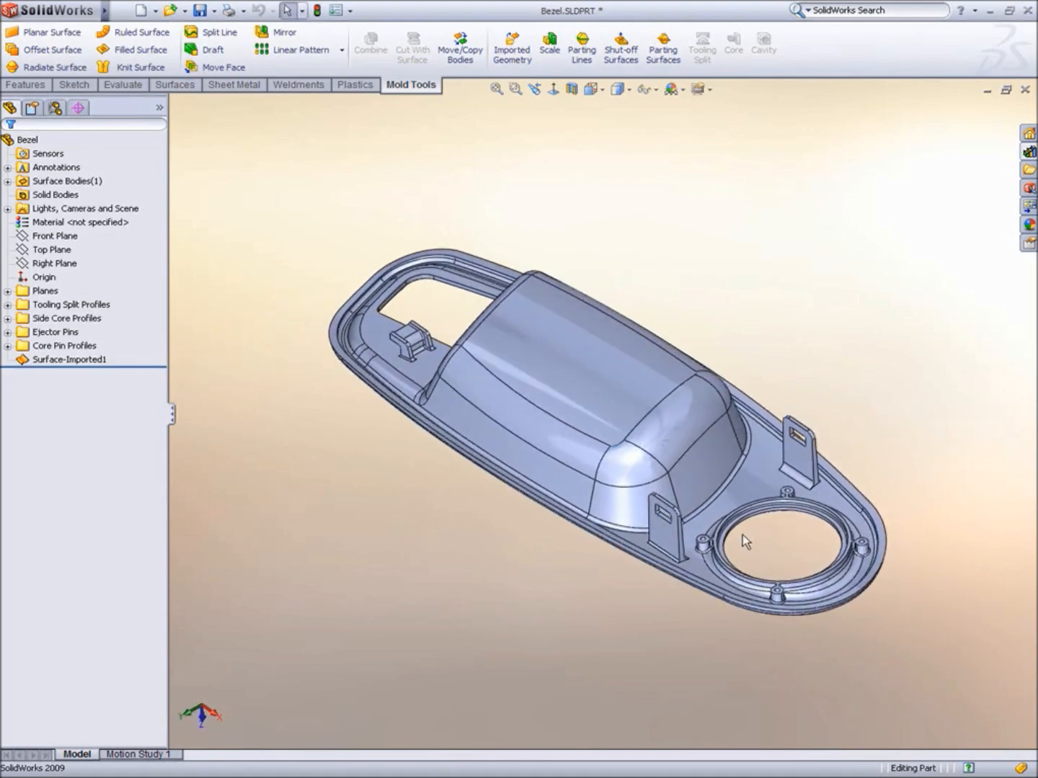
scroll(743, 503, down, 6)
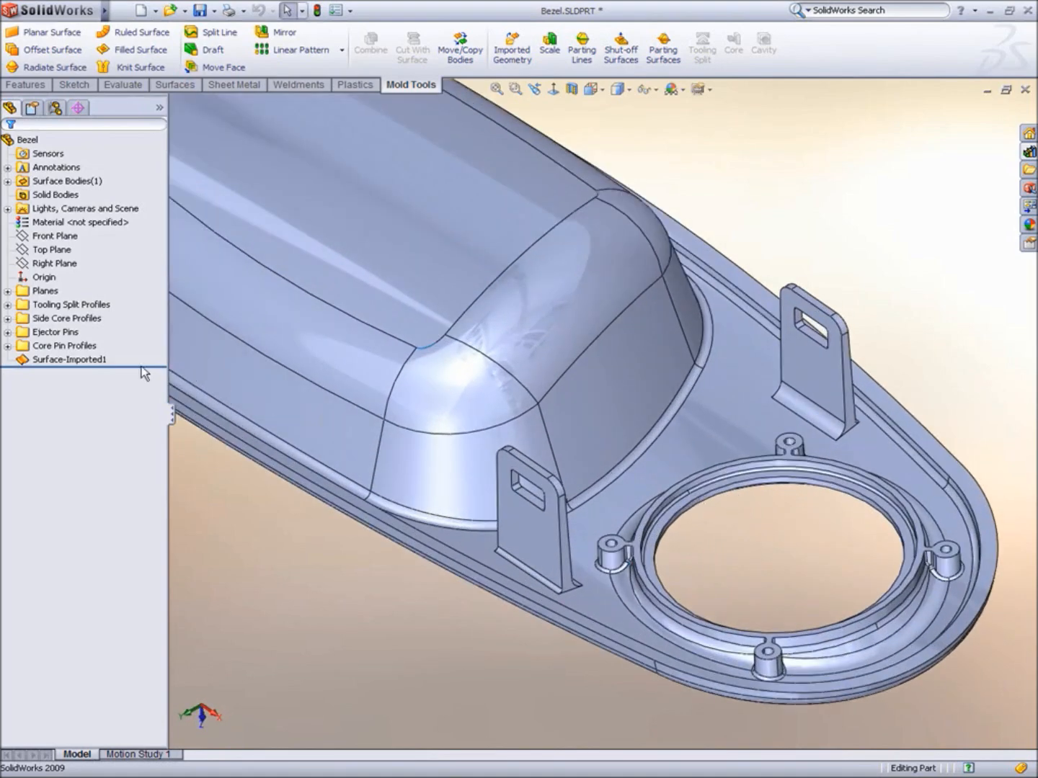
Run Import Diagnostics on the imported surface feature
click(85, 360)
right_click(86, 360)
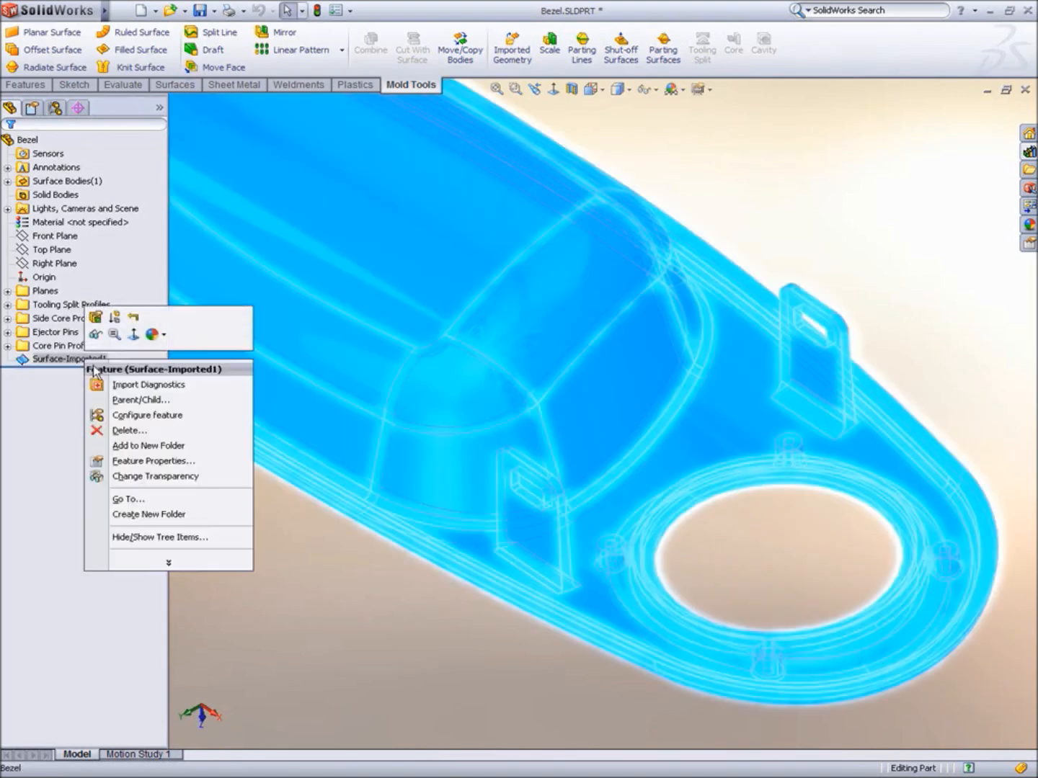
click(201, 384)
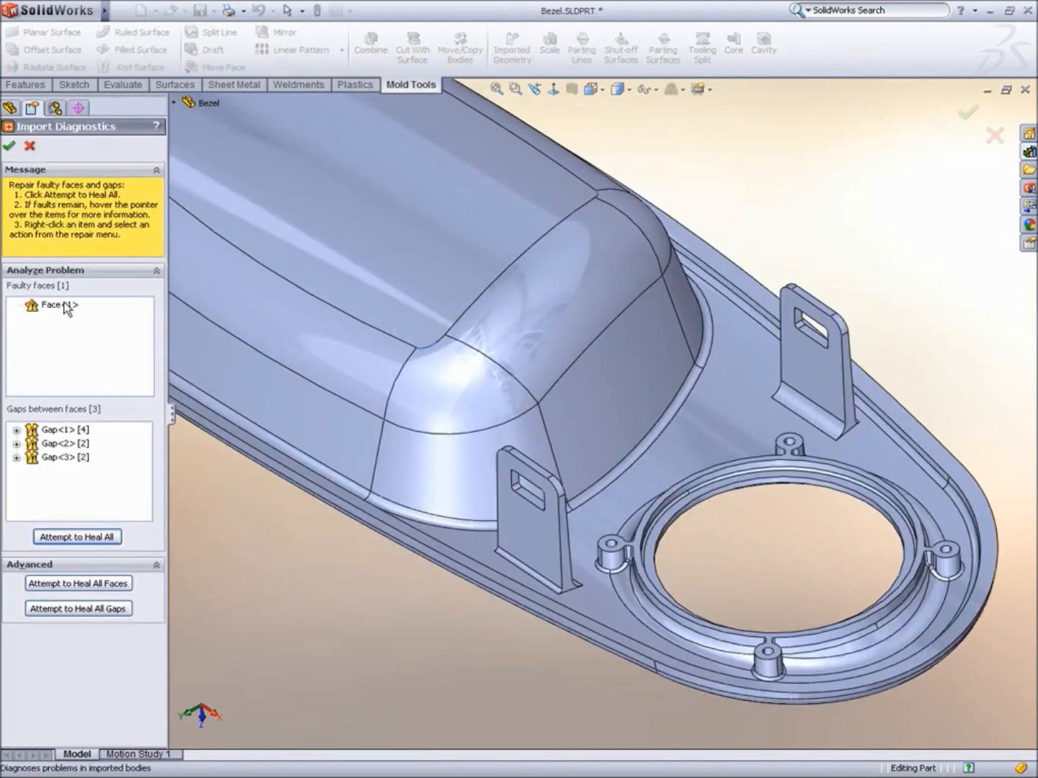
Examine the faulty face and magnify Gap<1> by the screw boss and Gap<2> at the pocket's corner
mouse_move(65, 307)
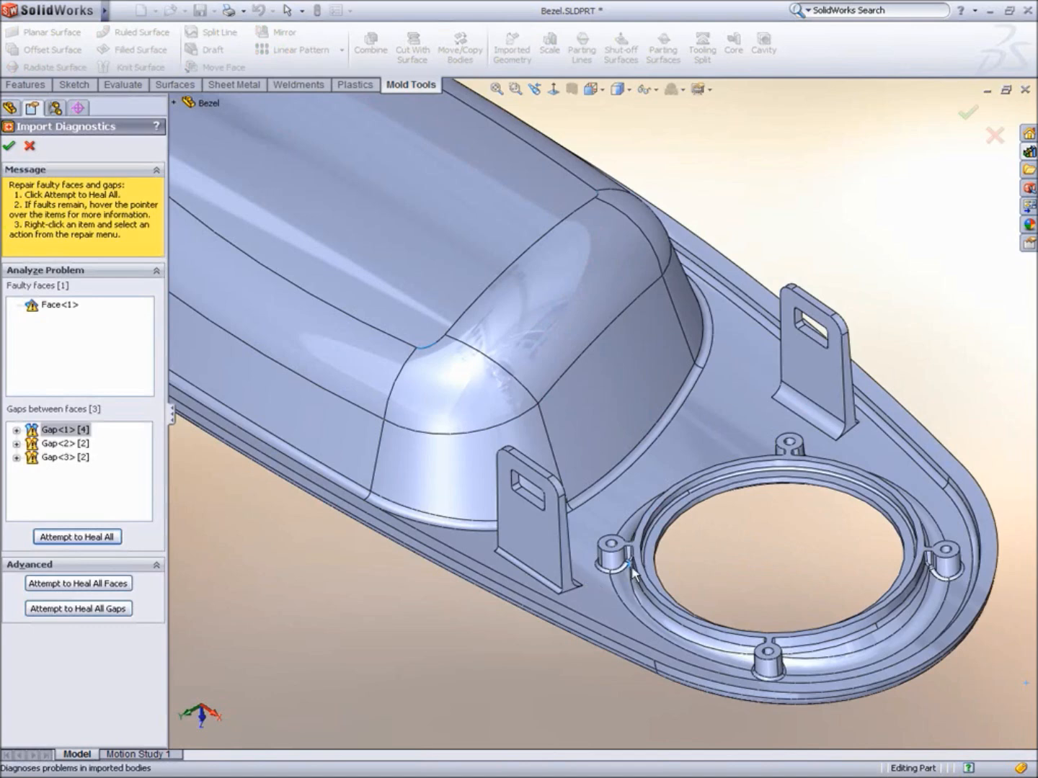
key(g)
scroll(632, 576, down, 3)
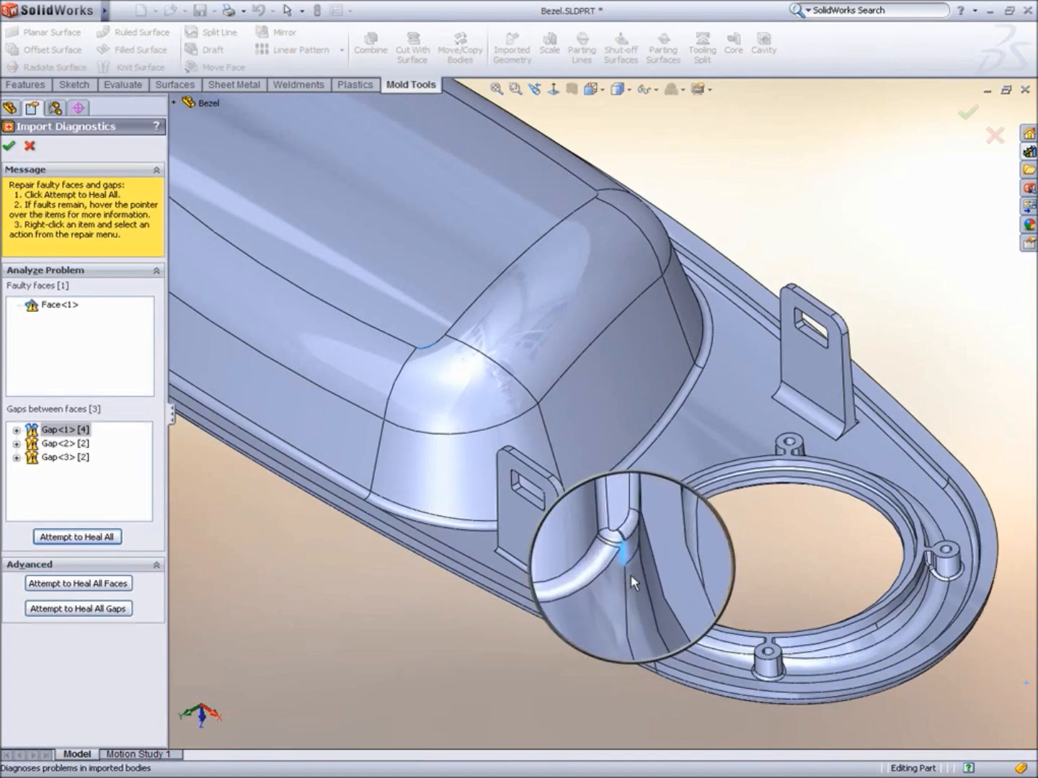
scroll(631, 581, down, 3)
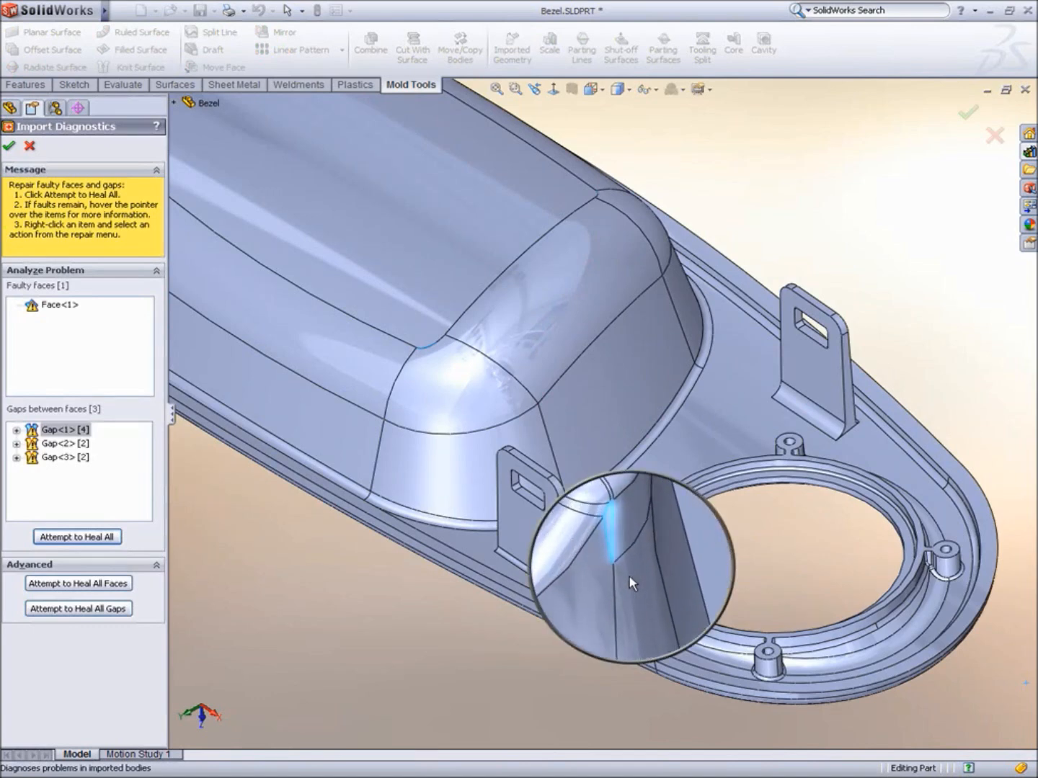
key(Escape)
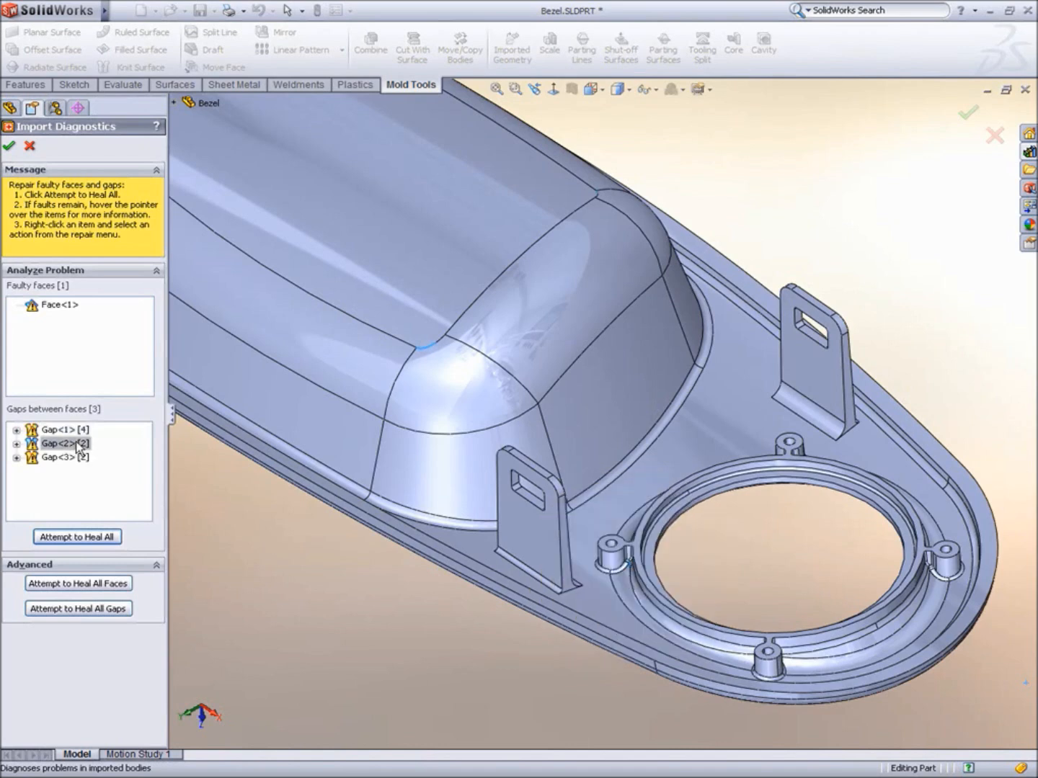
key(g)
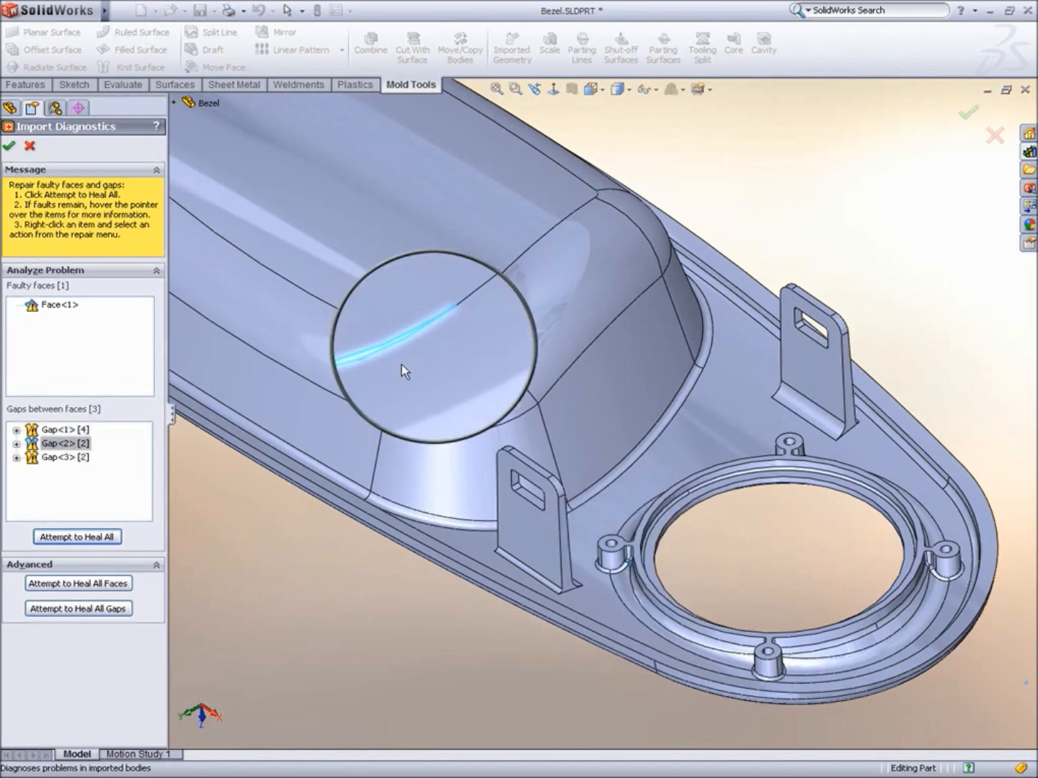
scroll(402, 376, up, 3)
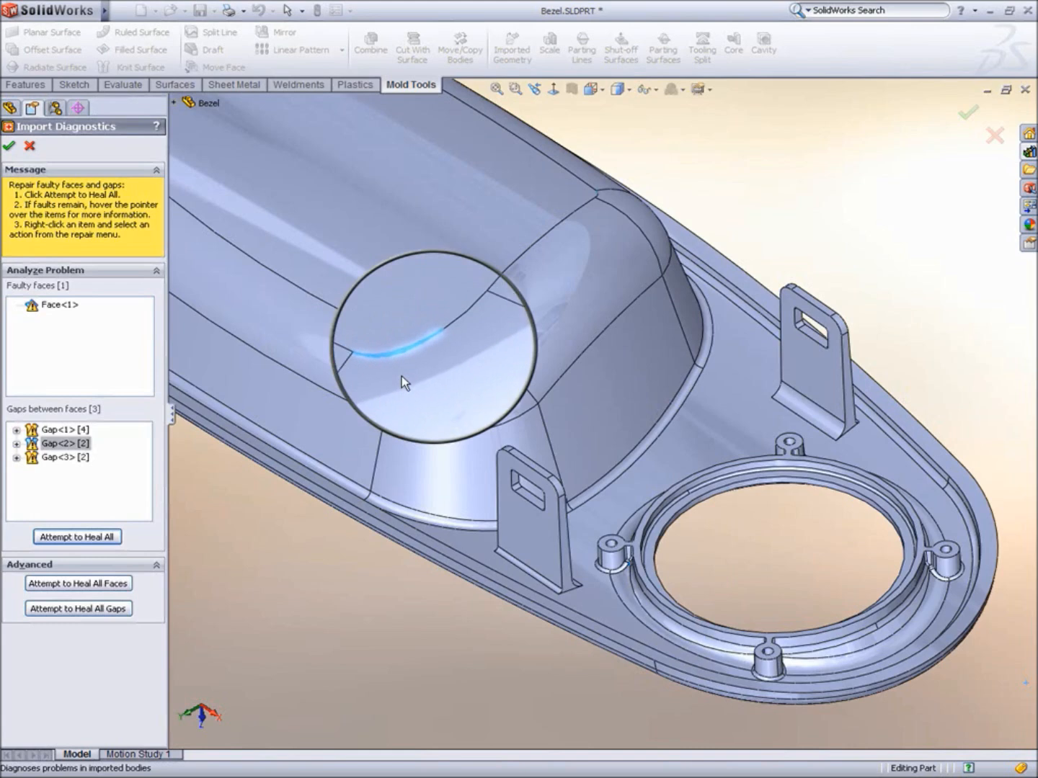
key(Escape)
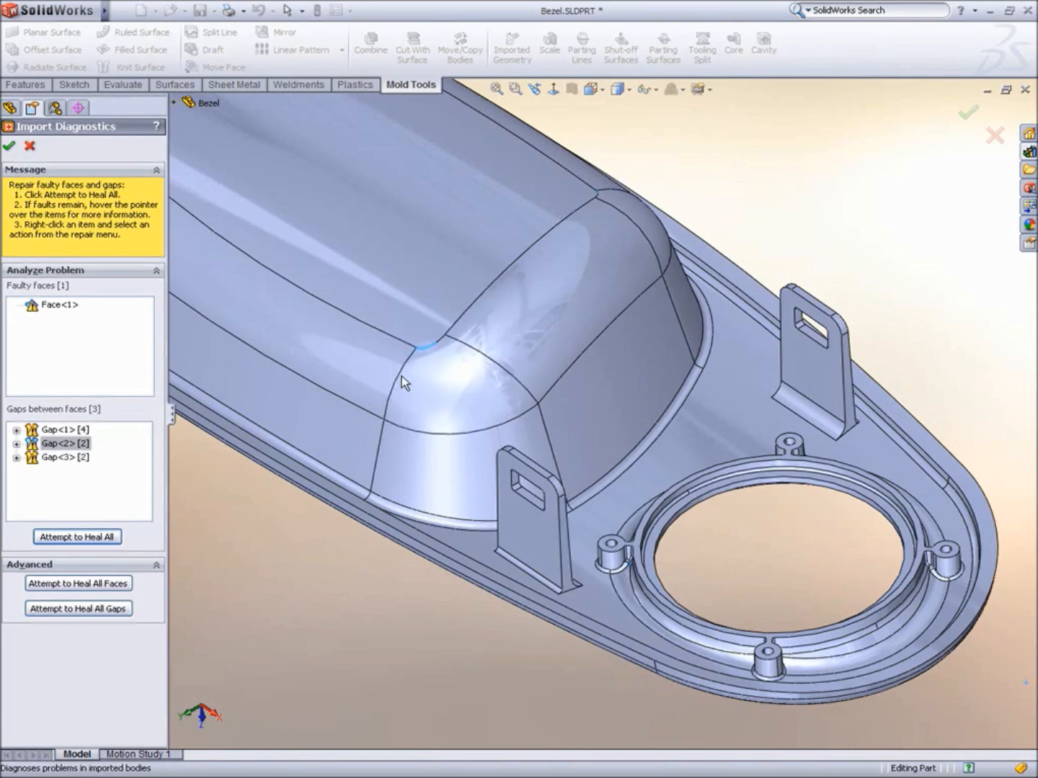
Heal all faulty faces and gaps, check the repaired pocket corner magnified, and accept the diagnosis
click(93, 537)
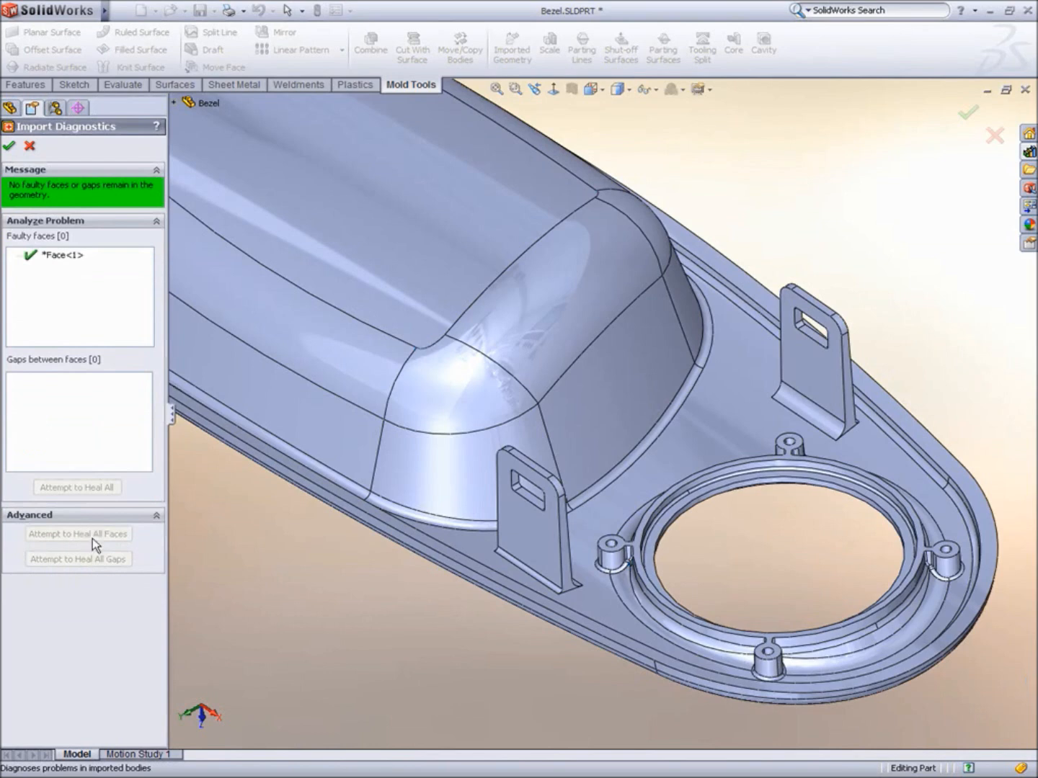
key(g)
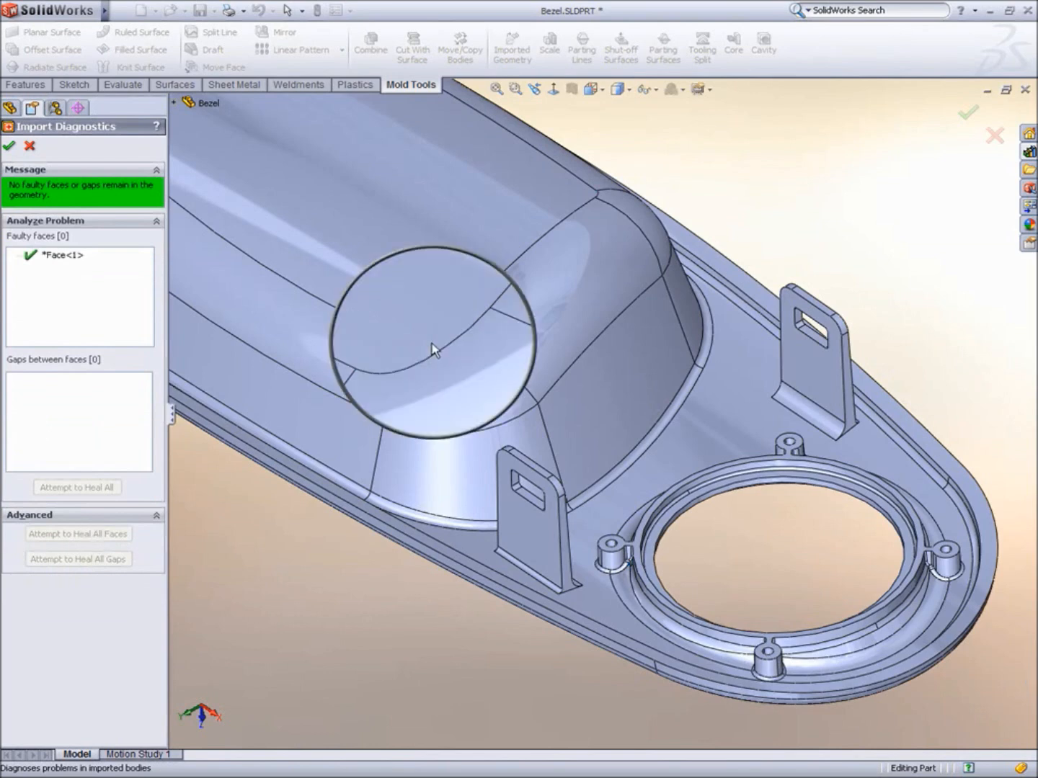
key(g)
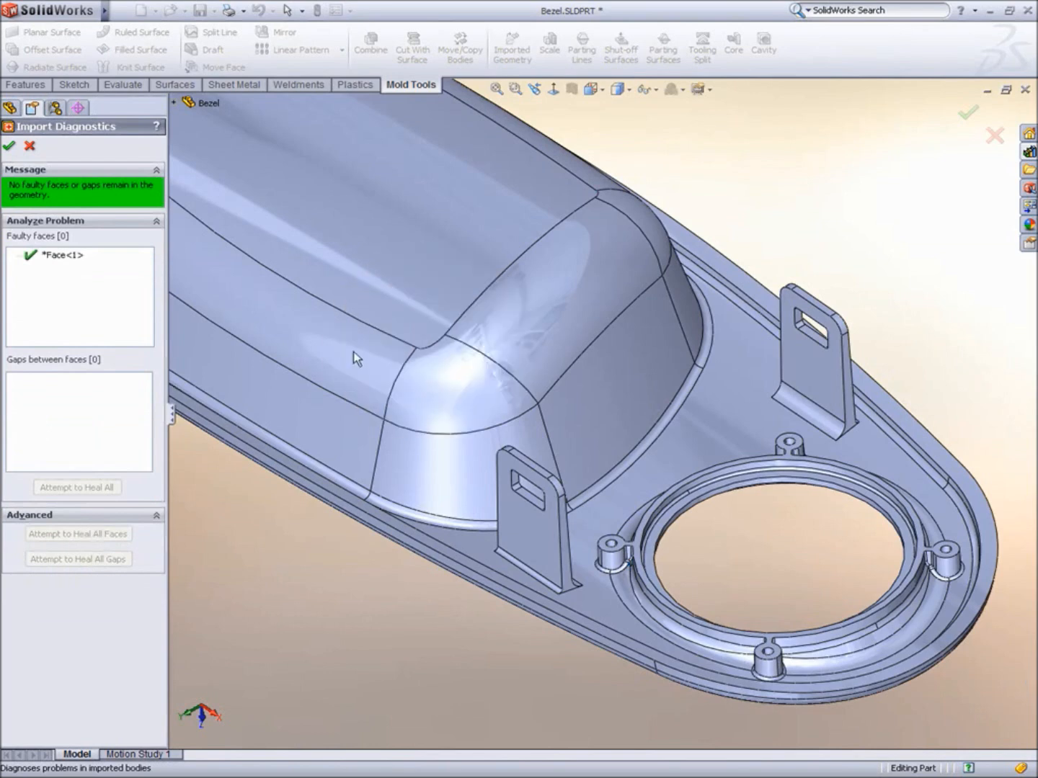
click(13, 149)
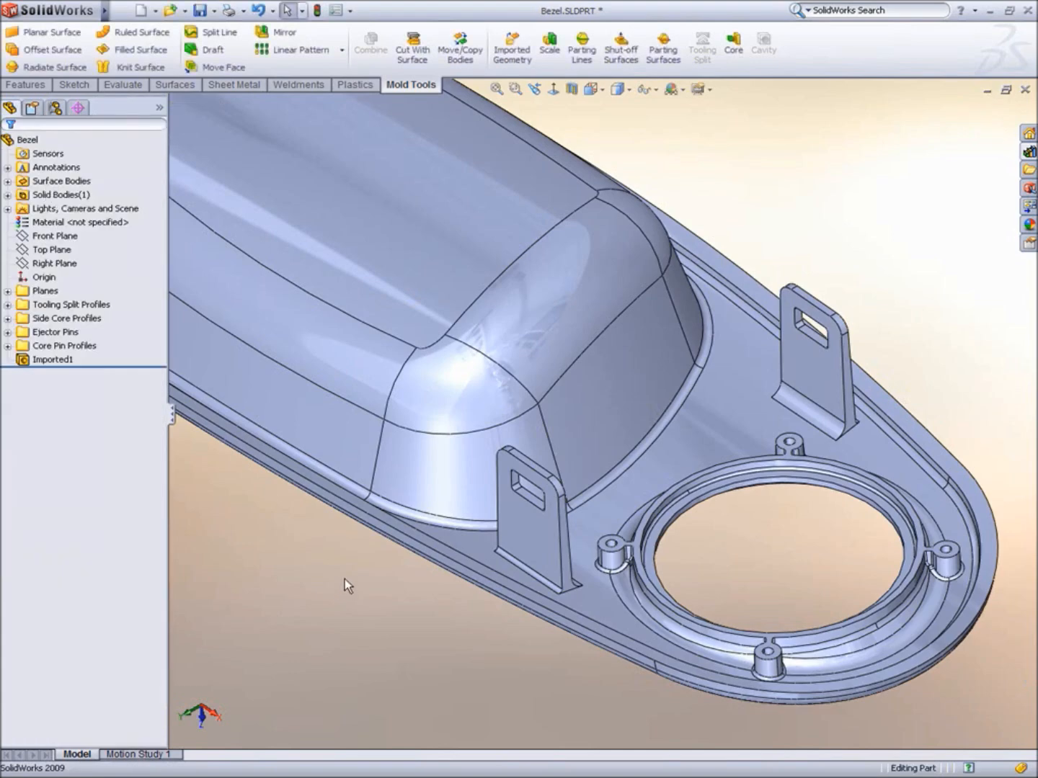
Place the imported body feature directly below the Origin and roll the model back to just after it
drag(62, 368, 60, 284)
drag(72, 367, 75, 298)
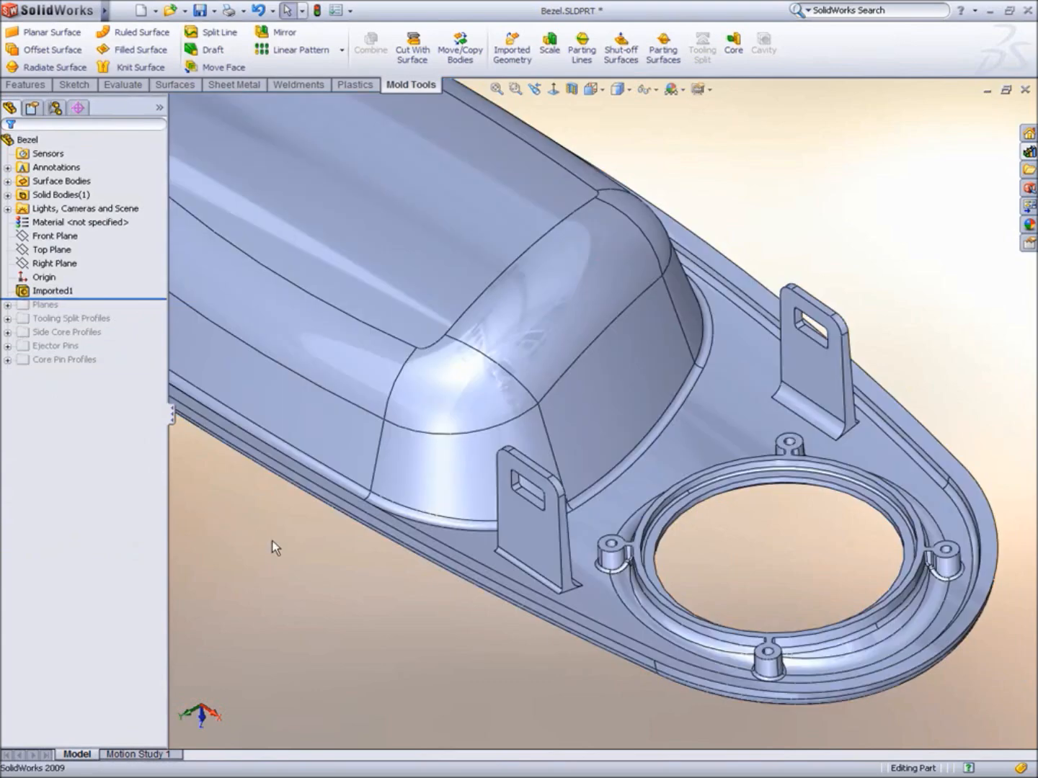
Run an Undercut Analysis on the bezel with the Front Plane as the direction of pull
scroll(272, 541, up, 4)
scroll(341, 505, up, 1)
ctrl+middle_drag(342, 504, 400, 565)
scroll(546, 587, down, 1)
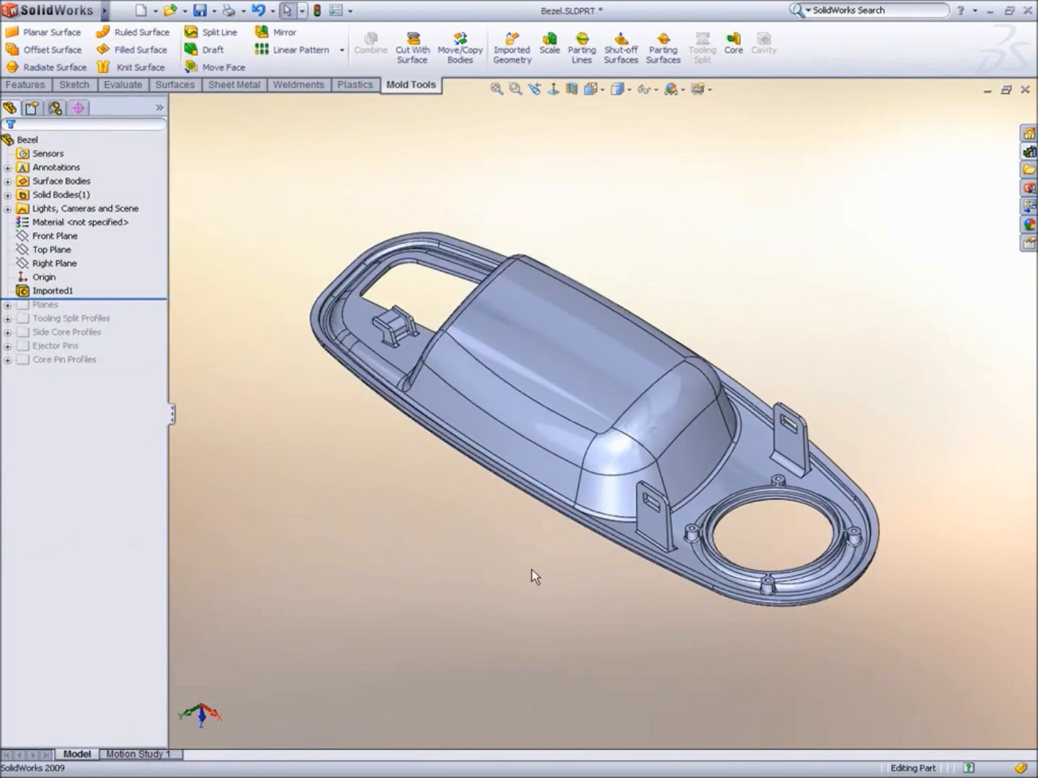
click(126, 86)
click(445, 54)
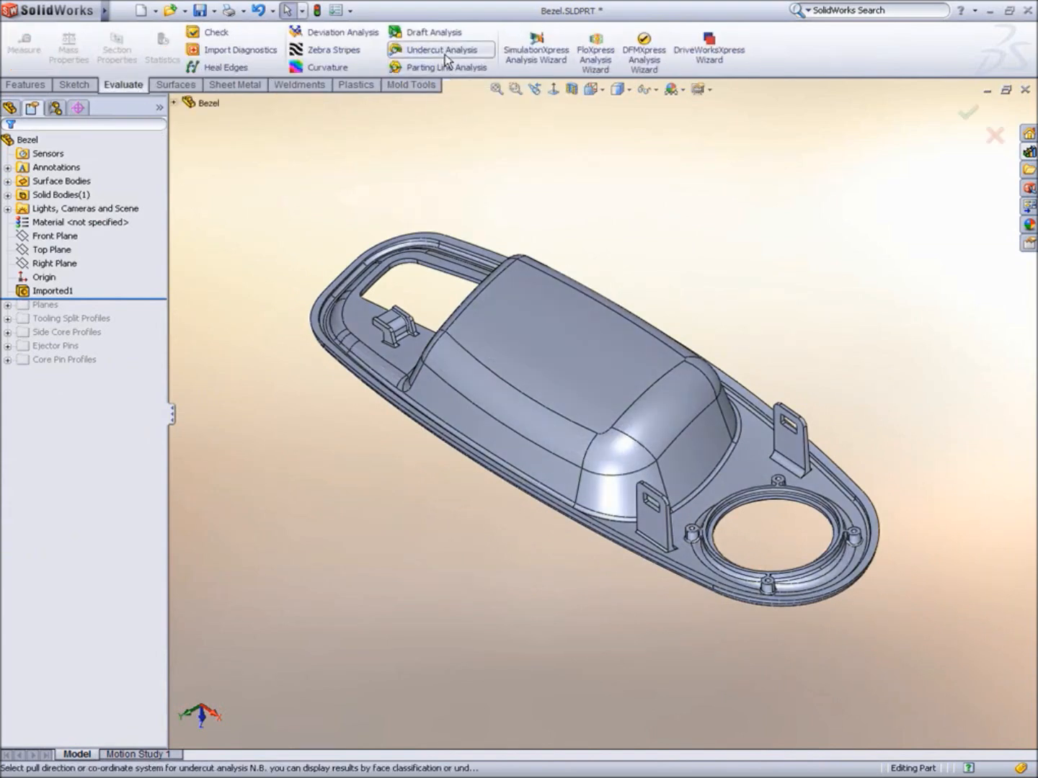
click(173, 104)
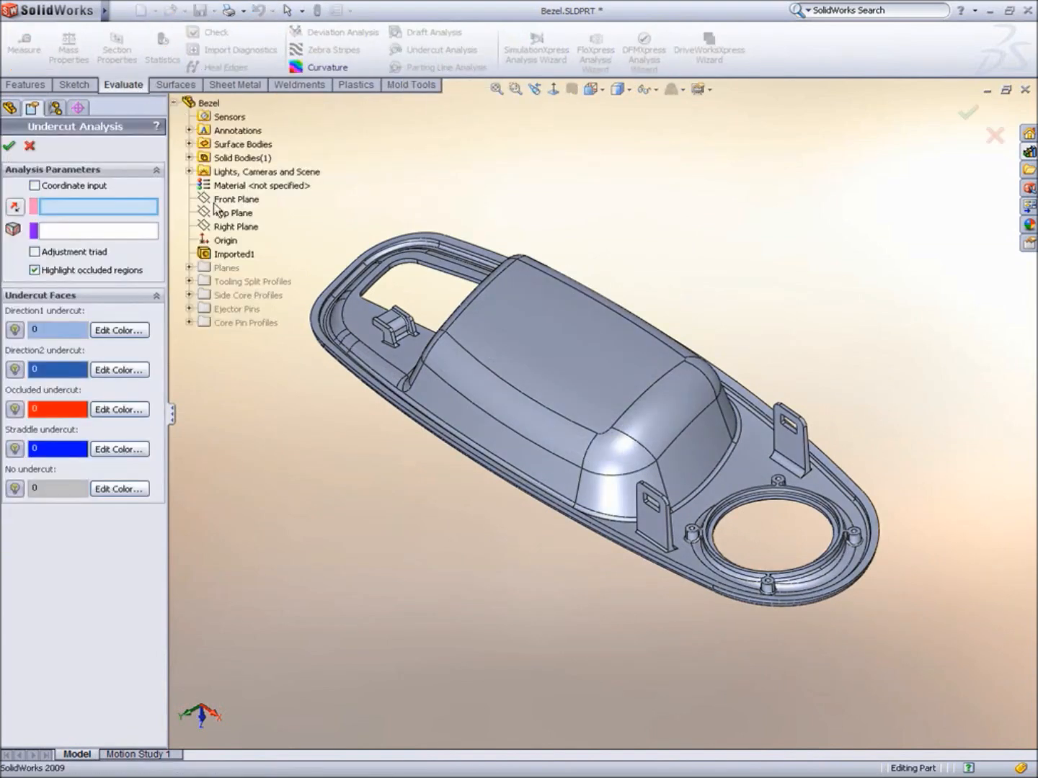
click(217, 200)
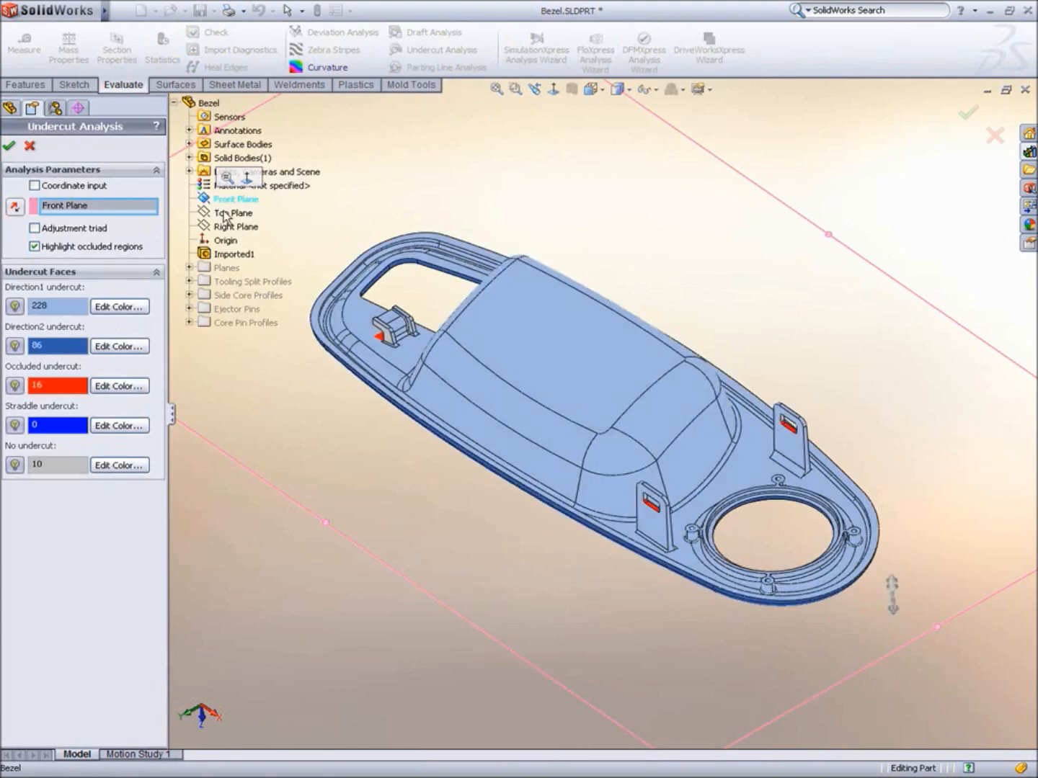
middle_drag(382, 501, 412, 475)
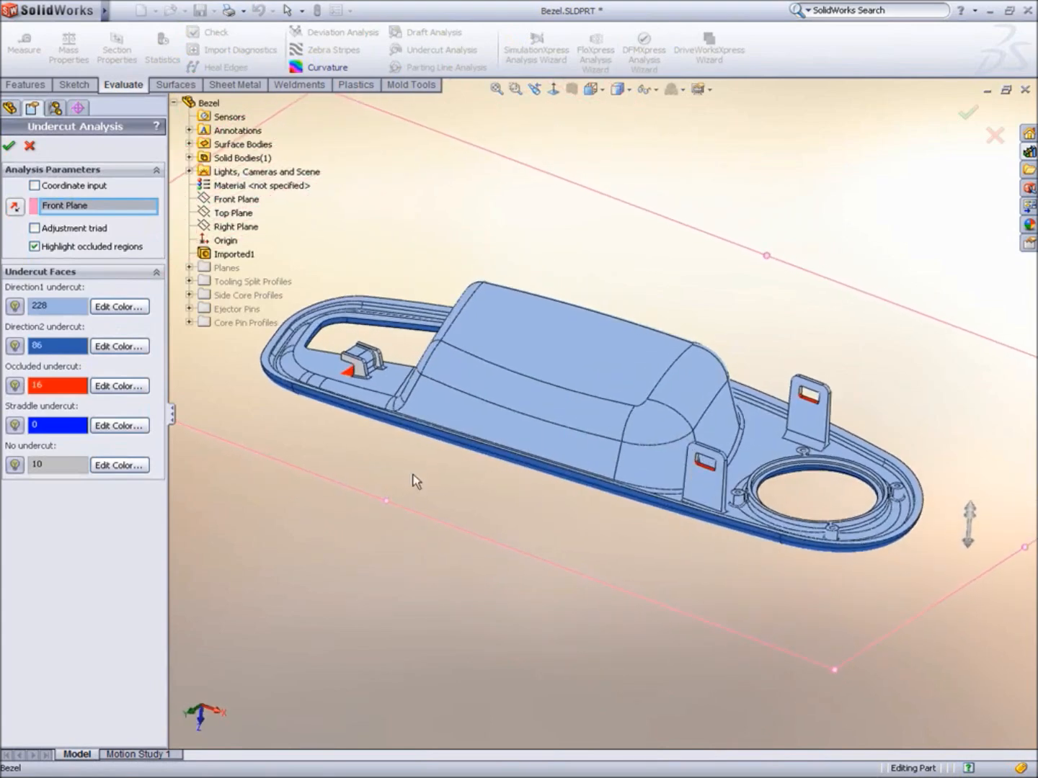
Hide the Direction1 and Direction2 undercut faces, examine the occluded region at the small clip, and close the analysis
click(14, 306)
click(14, 347)
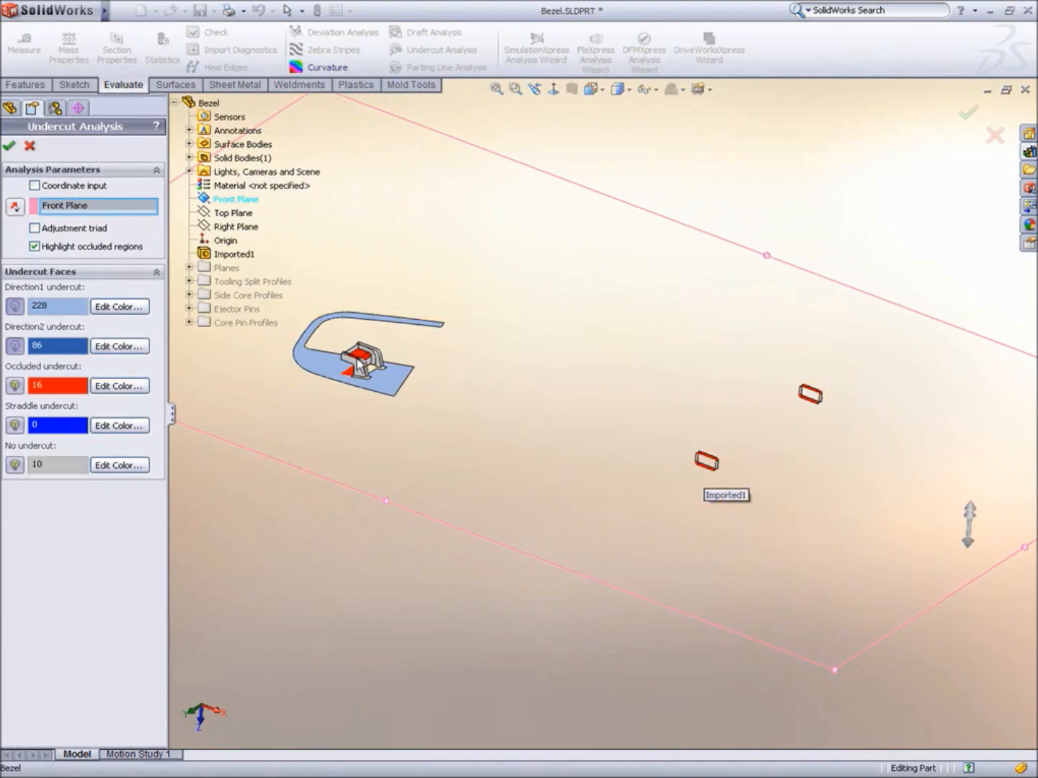
scroll(324, 348, down, 9)
middle_drag(507, 414, 630, 446)
click(29, 147)
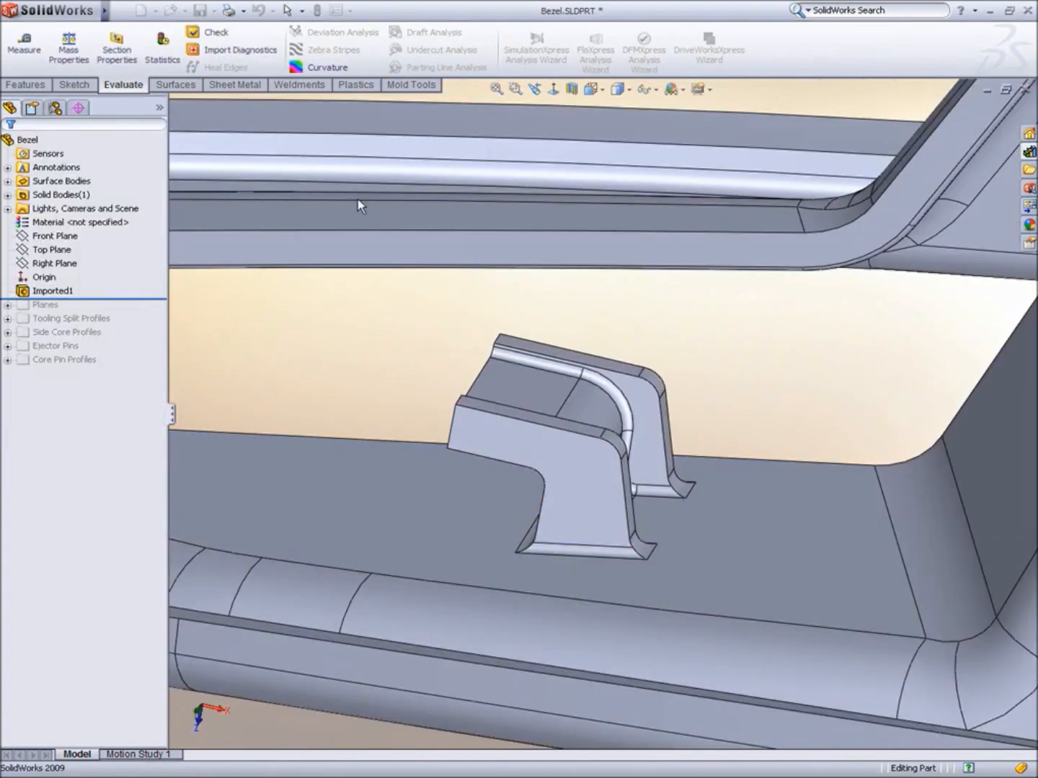
Run a Draft Analysis with the Front Plane as pull direction and a 1-degree draft angle, keeping the face colors displayed
key(f)
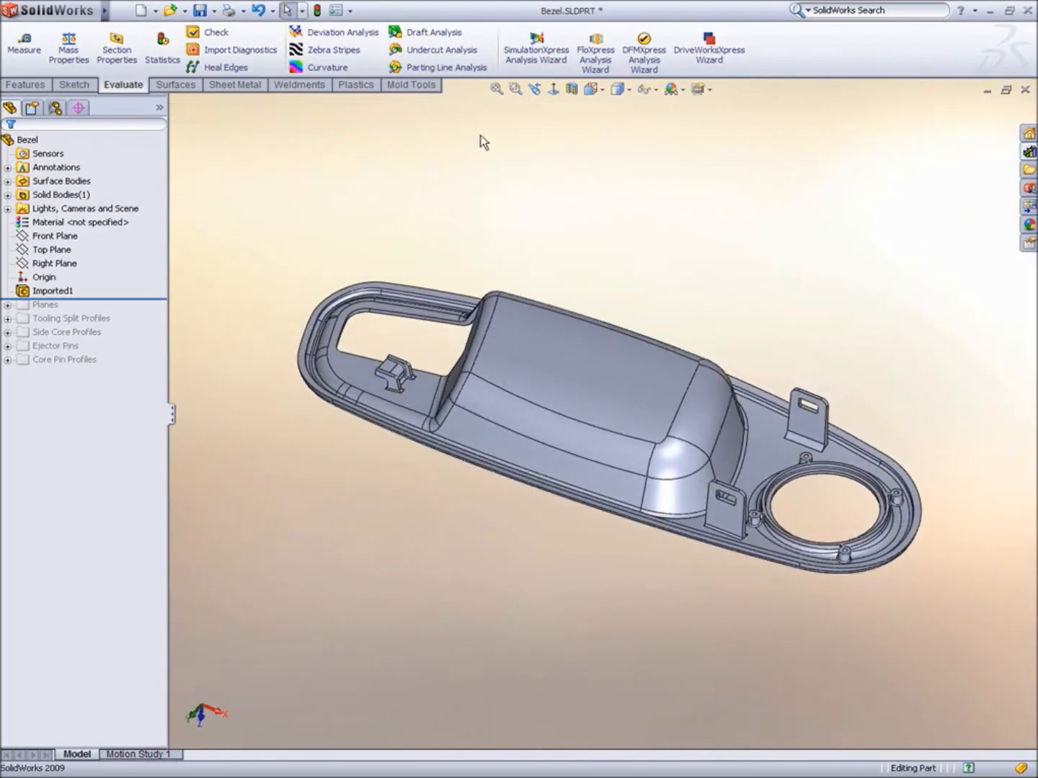
click(433, 32)
click(212, 201)
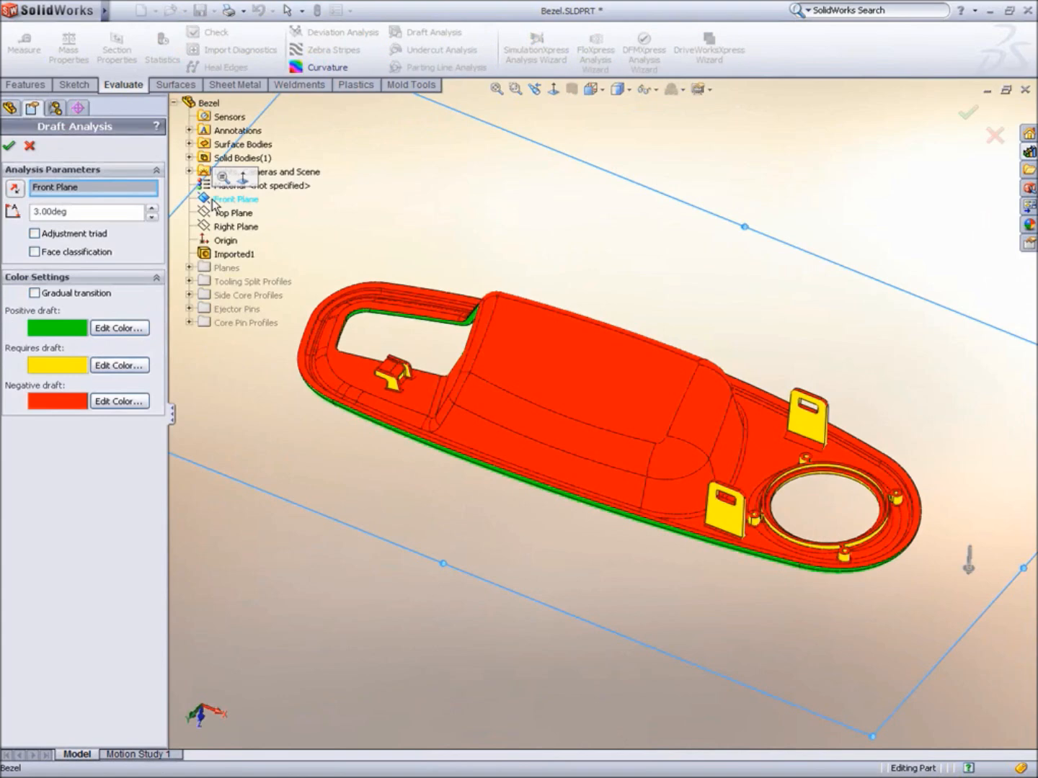
middle_drag(505, 497, 537, 524)
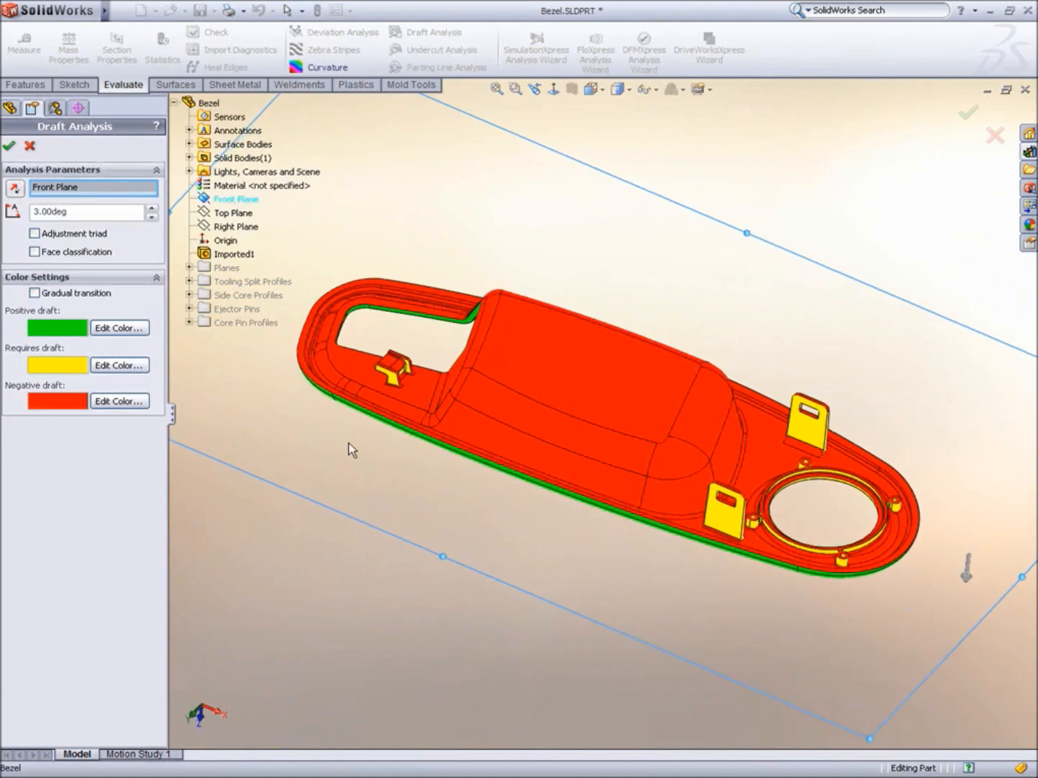
click(151, 218)
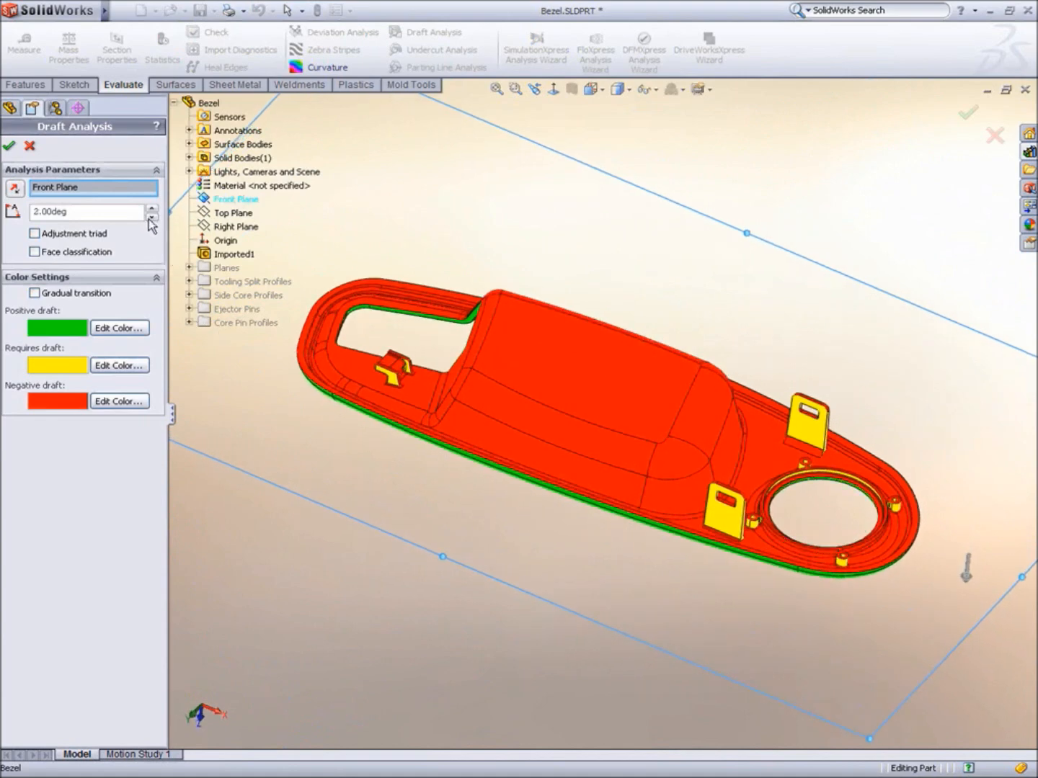
click(150, 218)
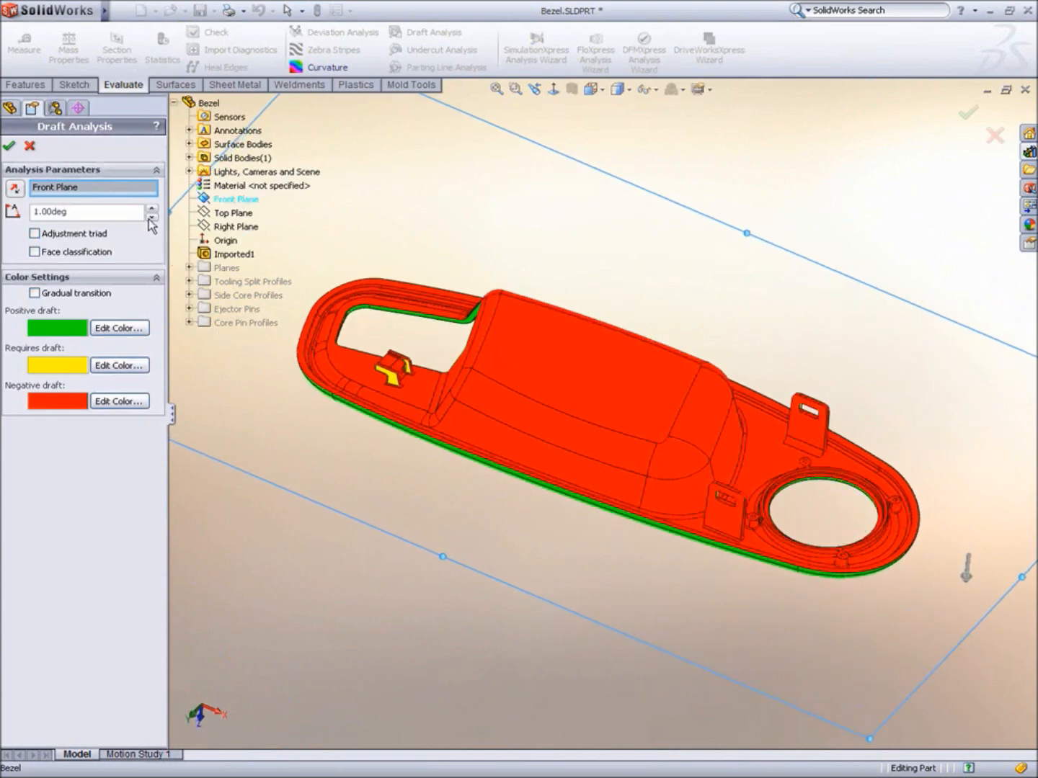
click(9, 145)
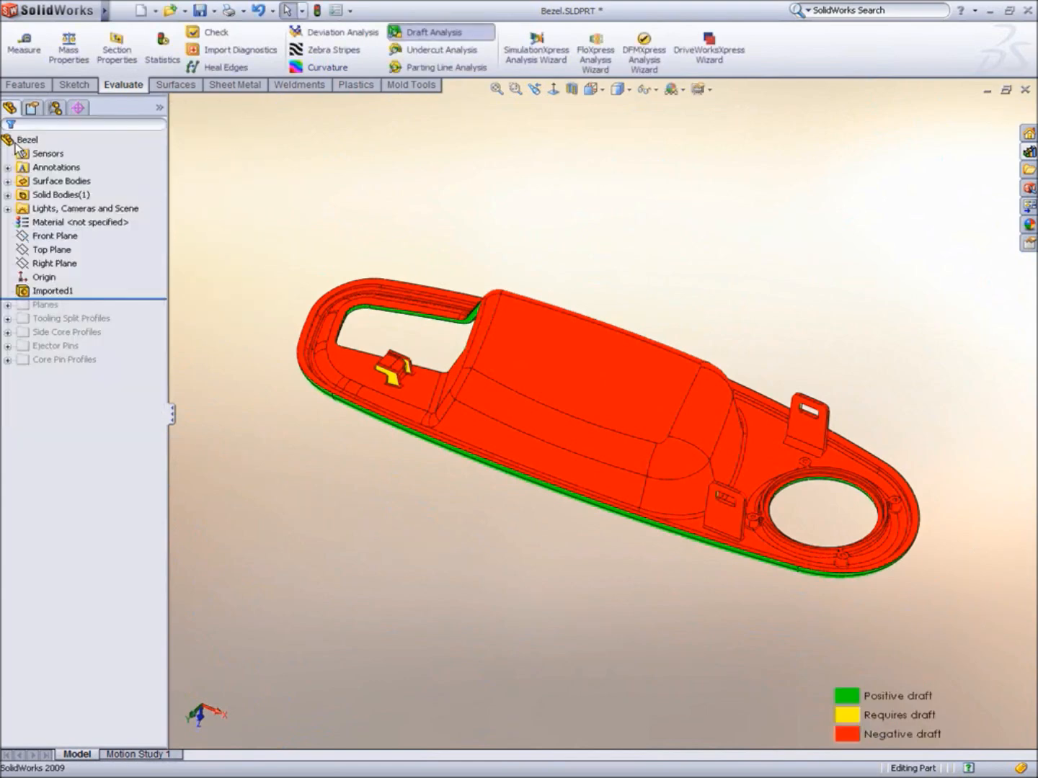
Delete and patch the small fillet faces along both side walls and bases of the small clip beside the handle opening
scroll(439, 364, down, 10)
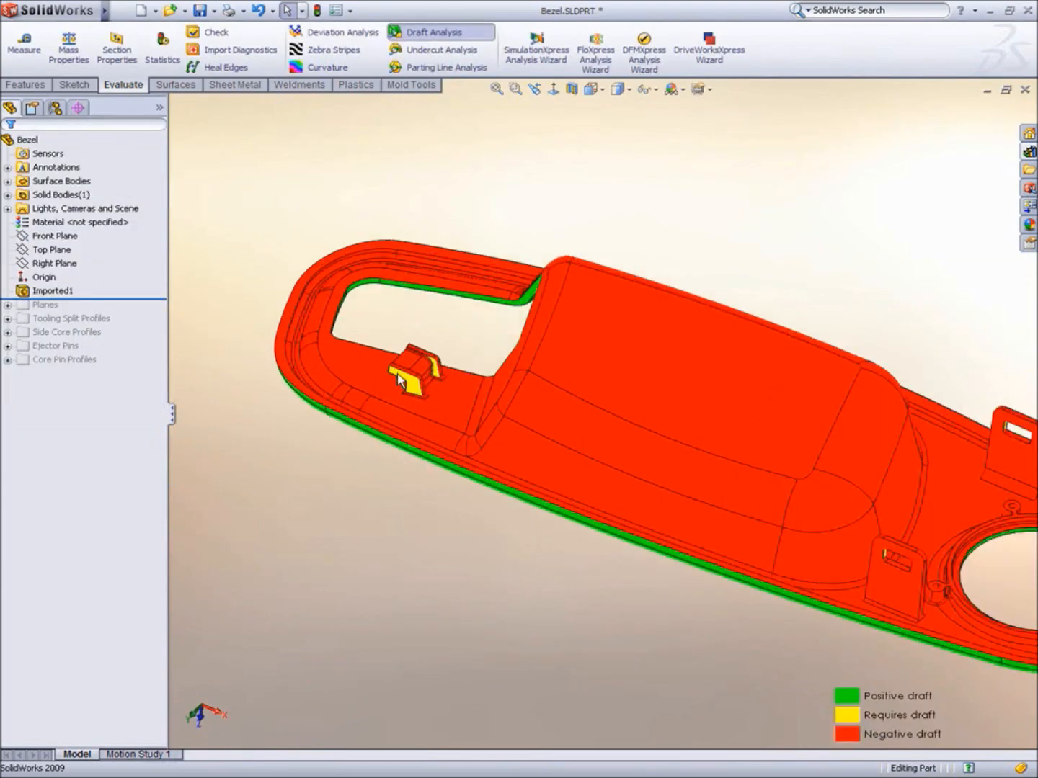
scroll(429, 362, down, 5)
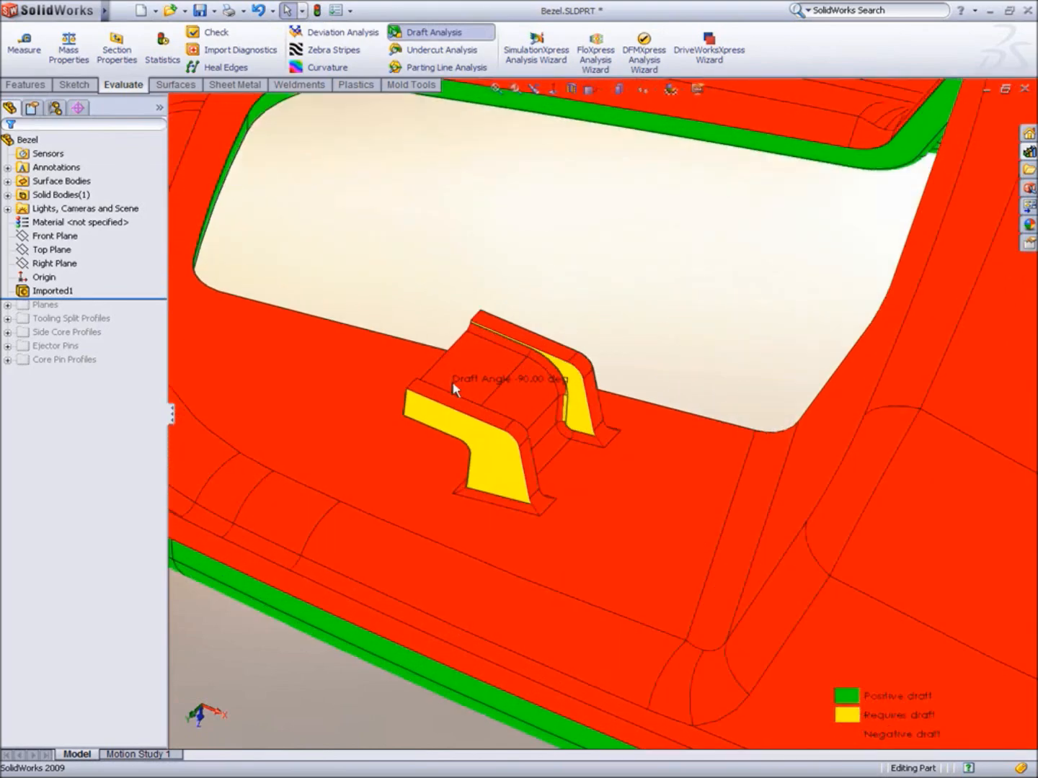
right_click(512, 329)
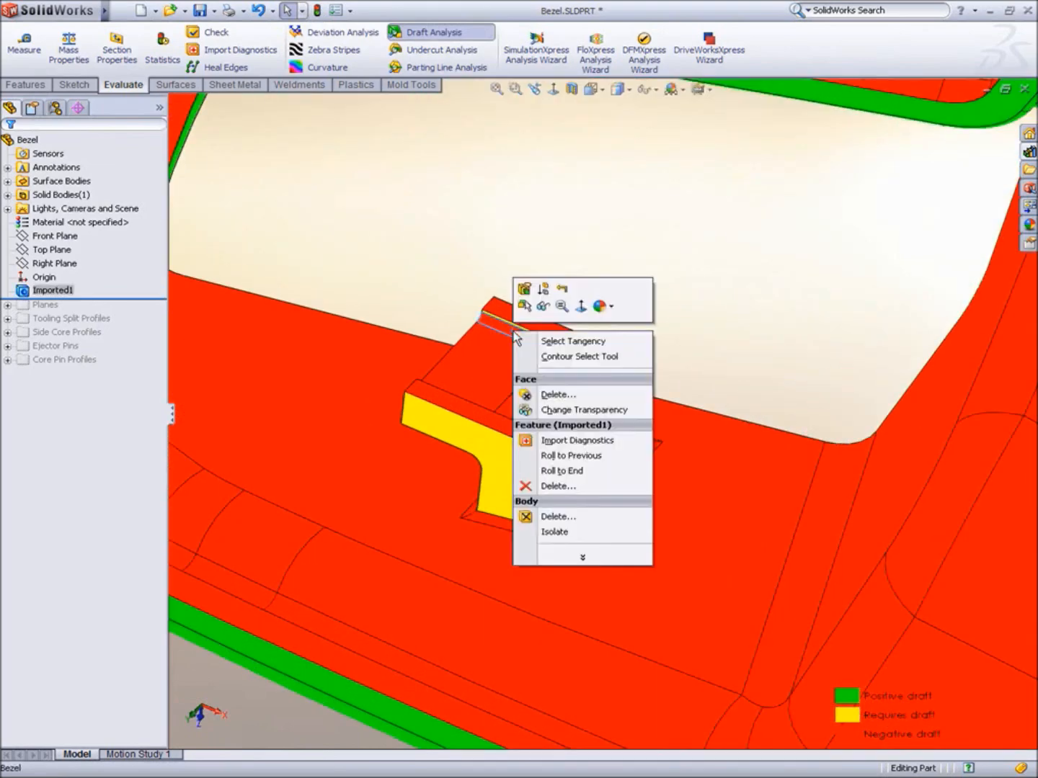
click(565, 394)
click(580, 376)
click(593, 424)
click(598, 436)
click(615, 447)
click(536, 531)
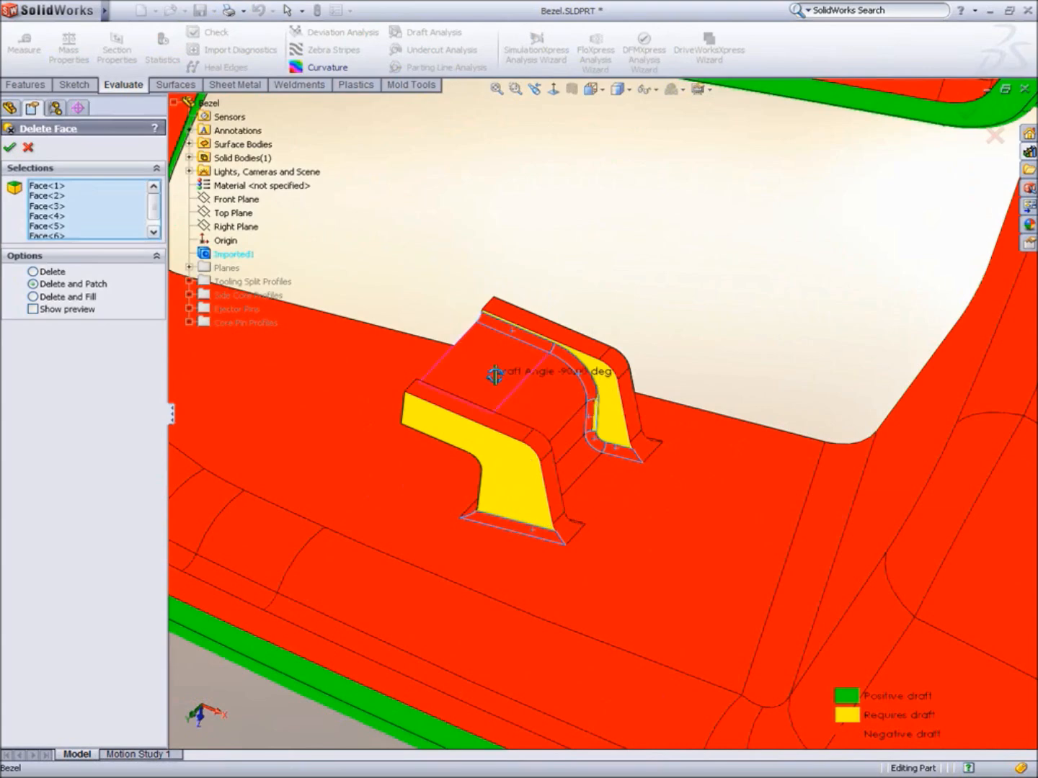
middle_drag(619, 364, 377, 389)
click(650, 276)
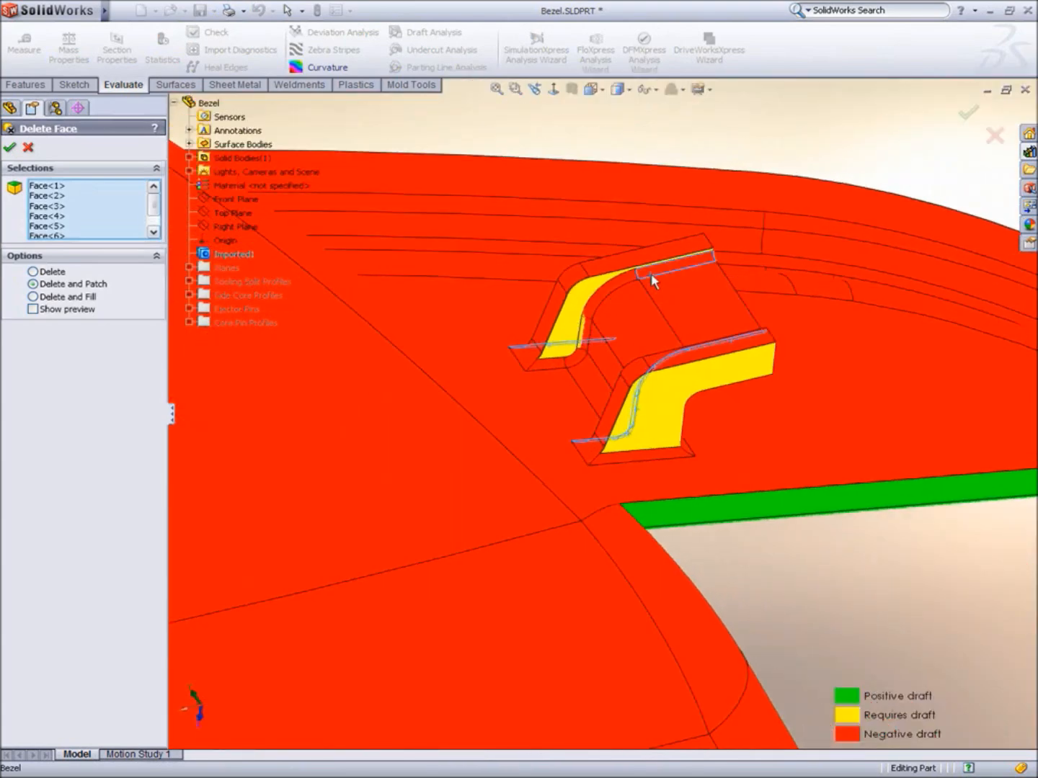
click(613, 285)
click(584, 327)
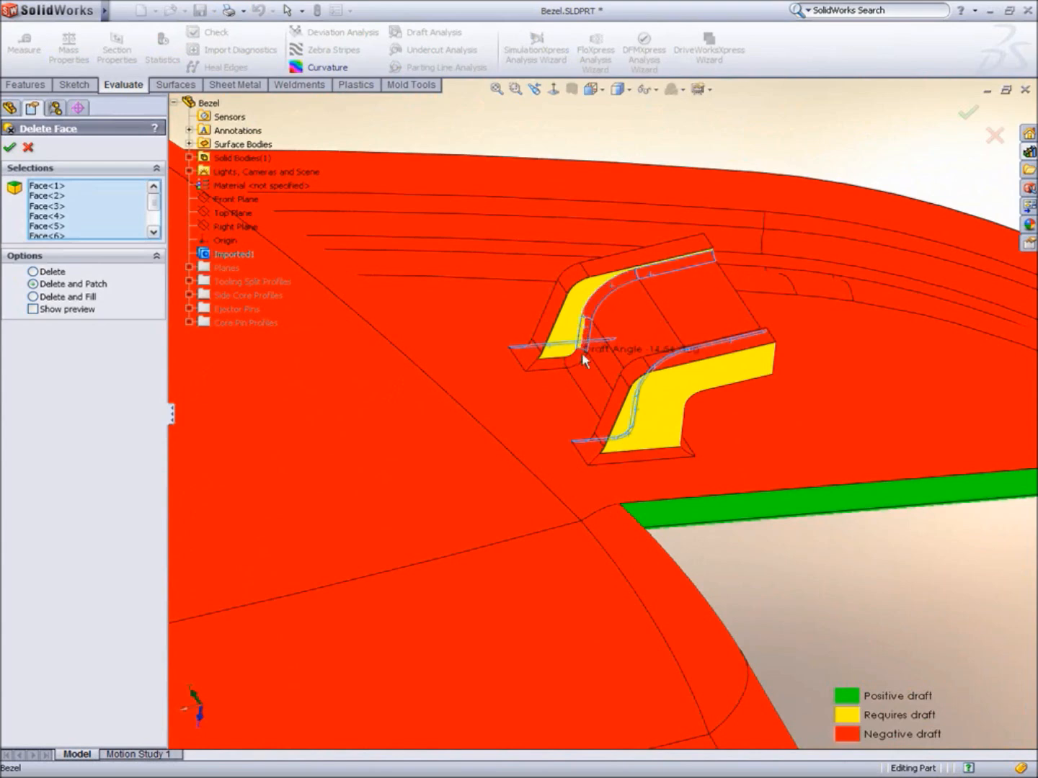
click(556, 369)
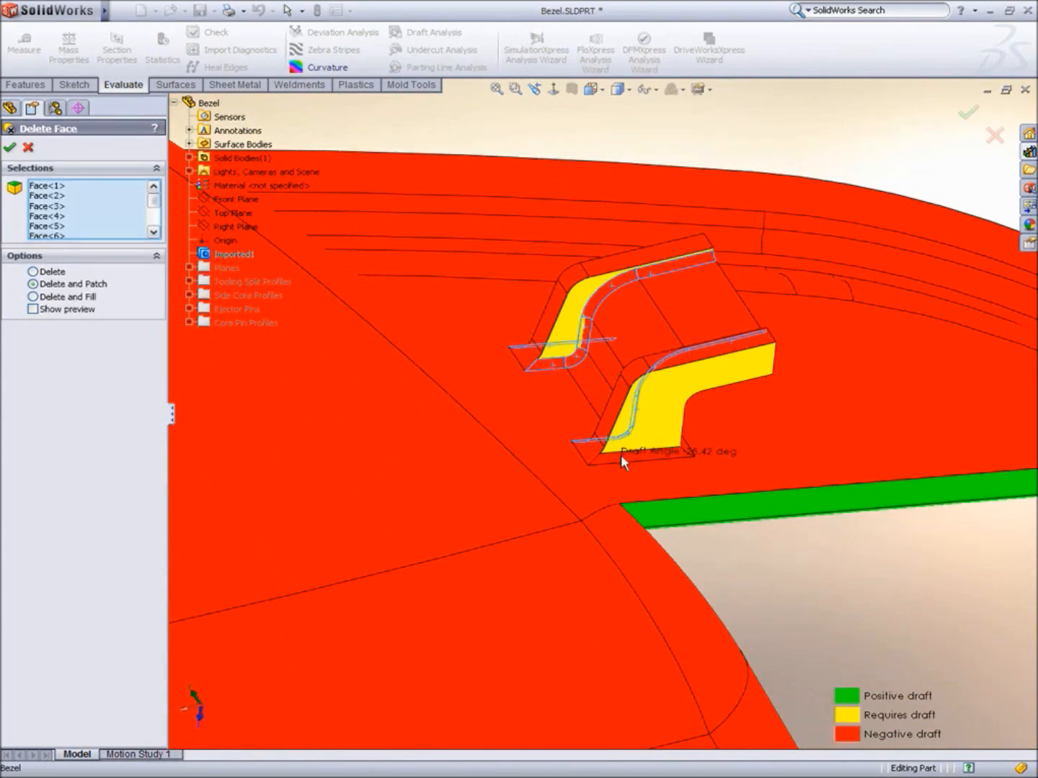
right_click(622, 457)
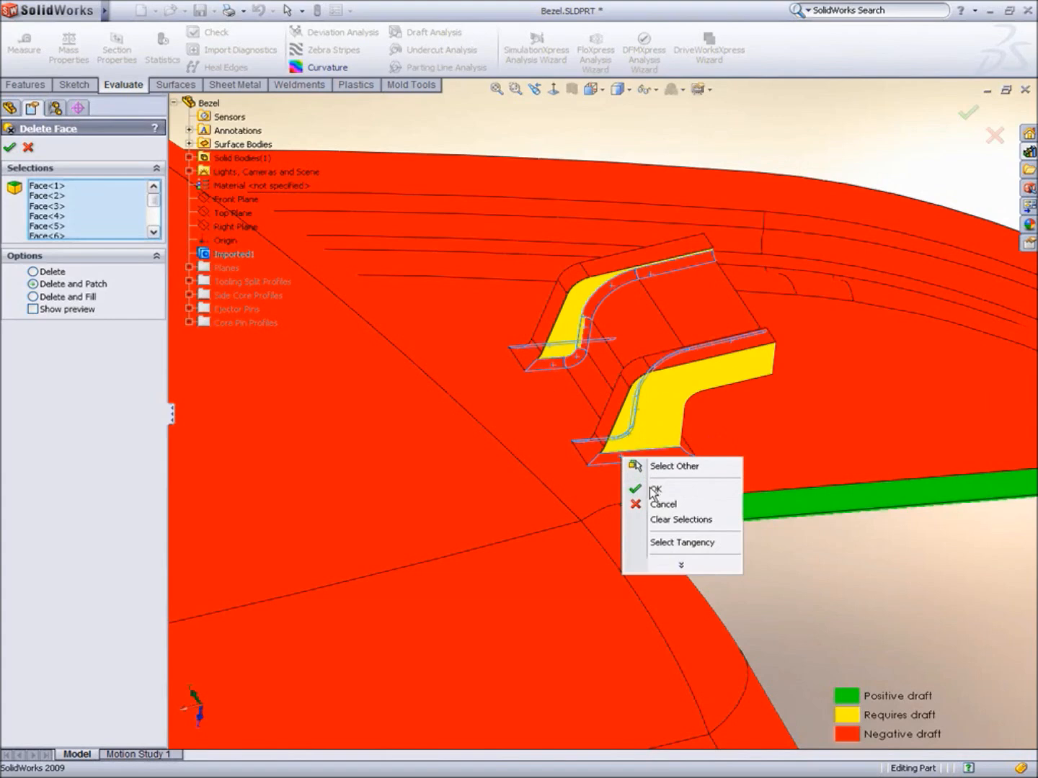
click(652, 491)
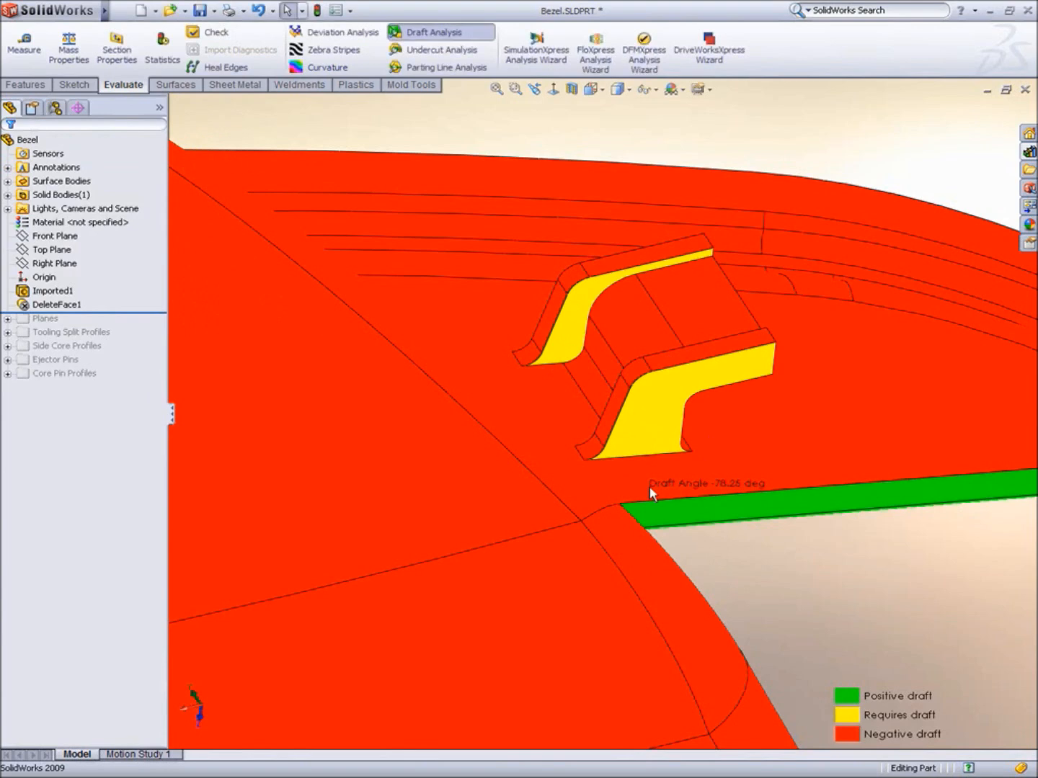
Draft the clip's four side wall faces by 1 degree, using the clip's flat upper face as the neutral plane
click(671, 369)
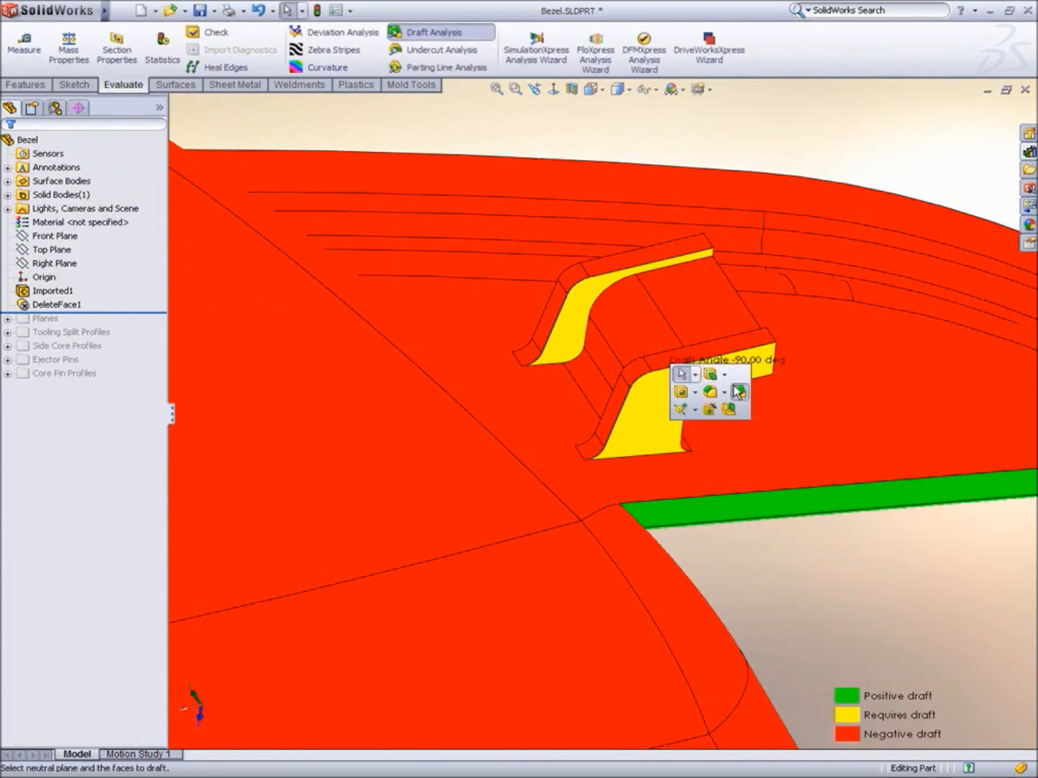
click(738, 395)
click(678, 359)
click(670, 390)
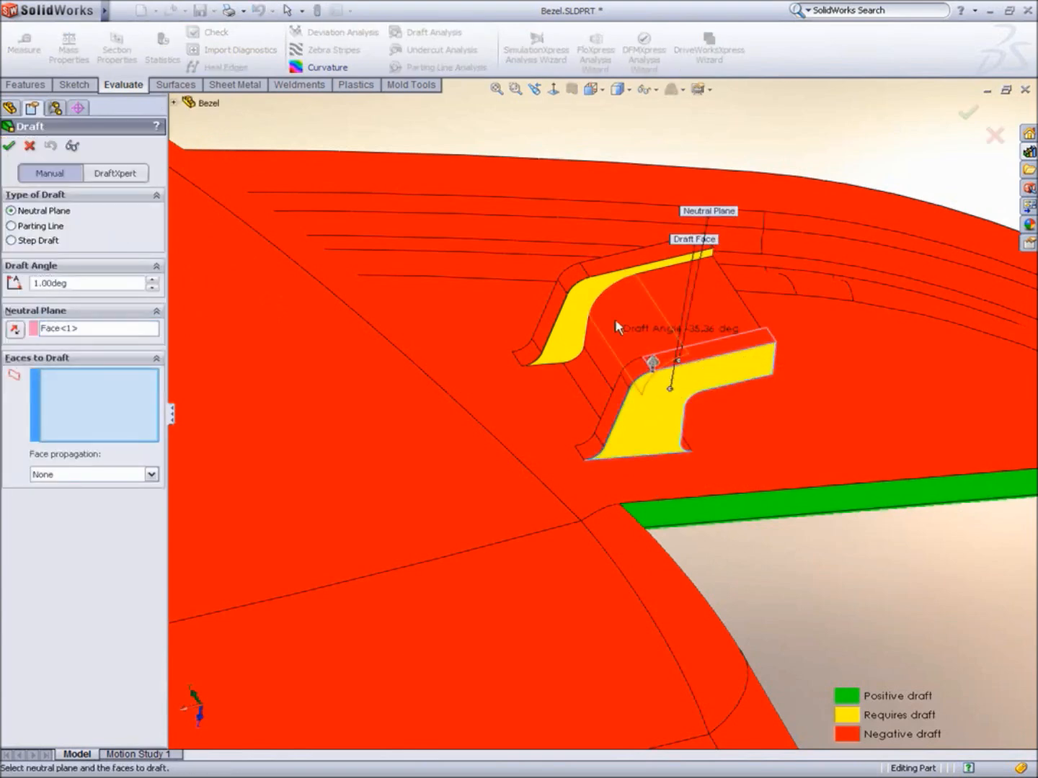
click(586, 294)
middle_drag(698, 304, 887, 340)
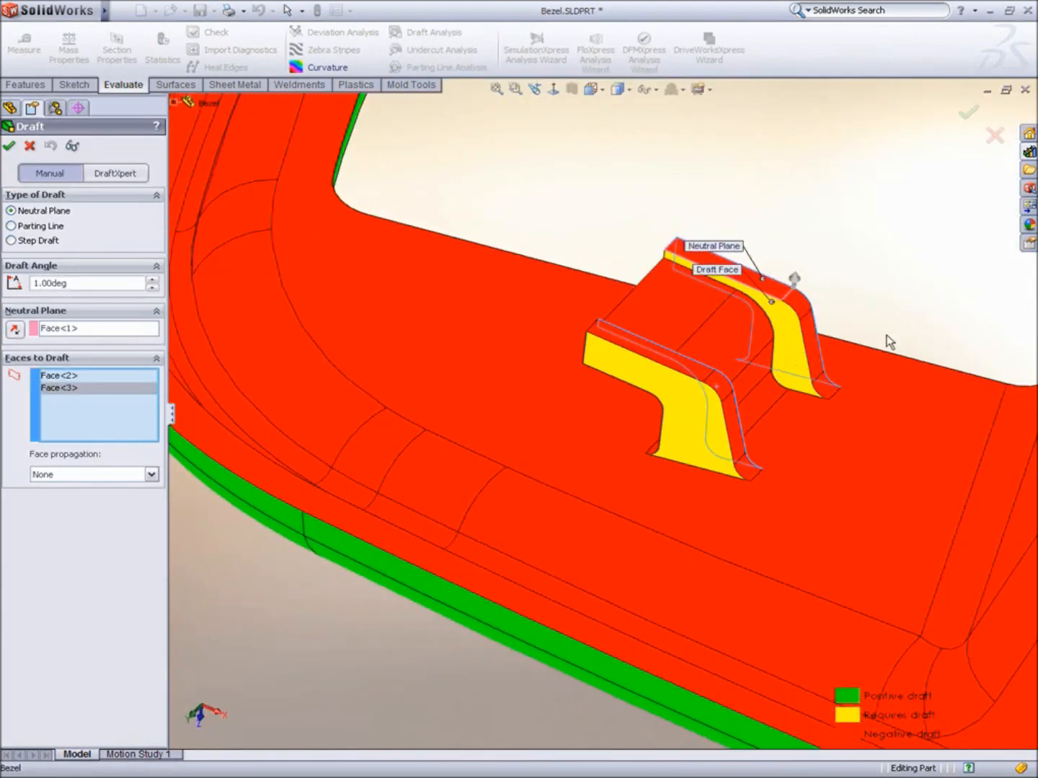
click(794, 352)
click(681, 407)
right_click(681, 407)
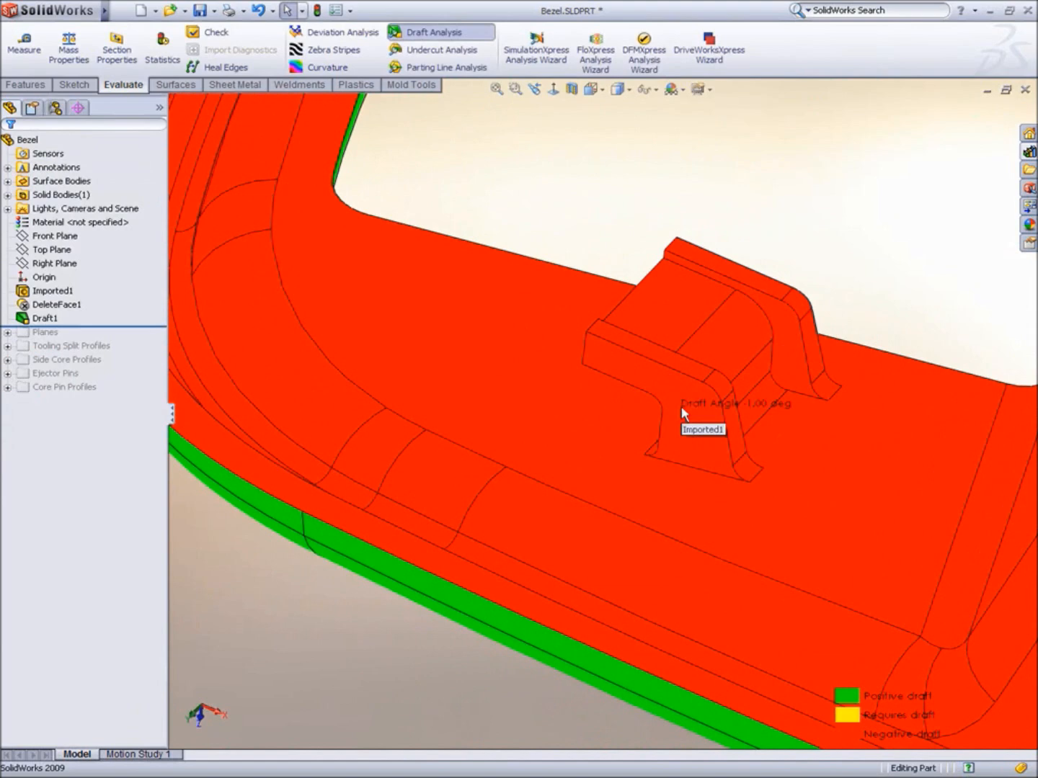
Add 0.35 mm constant-radius fillets to the clip's two inner wall edges and its outer base edges
click(638, 269)
click(664, 281)
text(0.35)
key(Return)
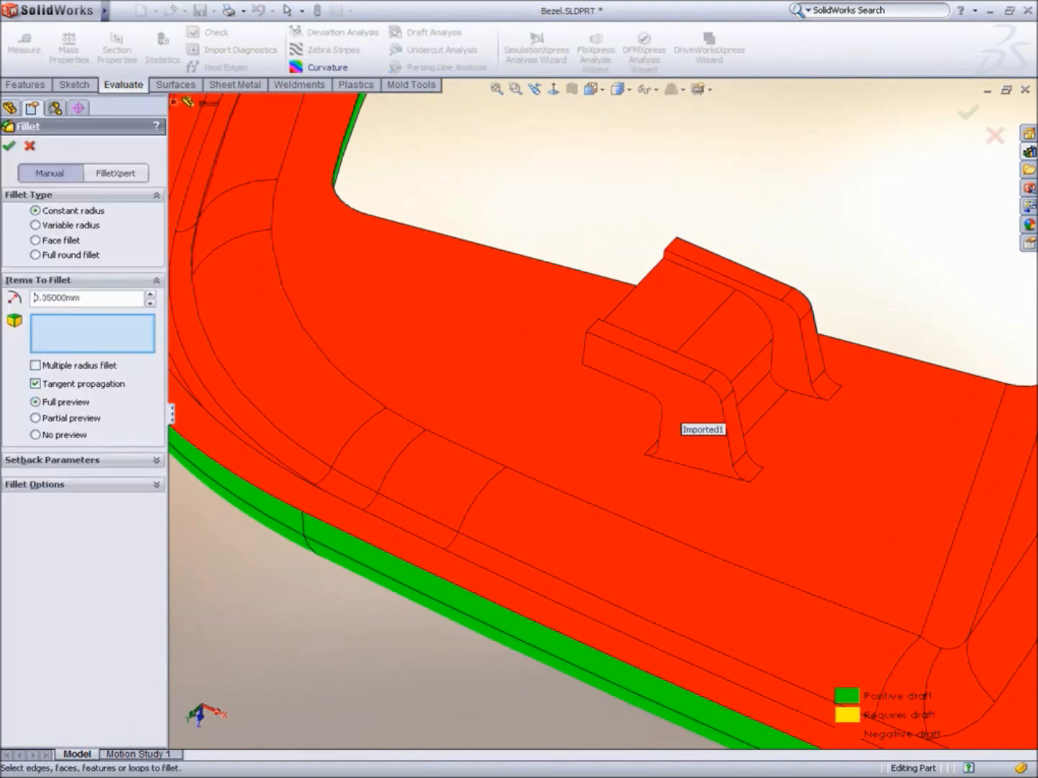
click(699, 273)
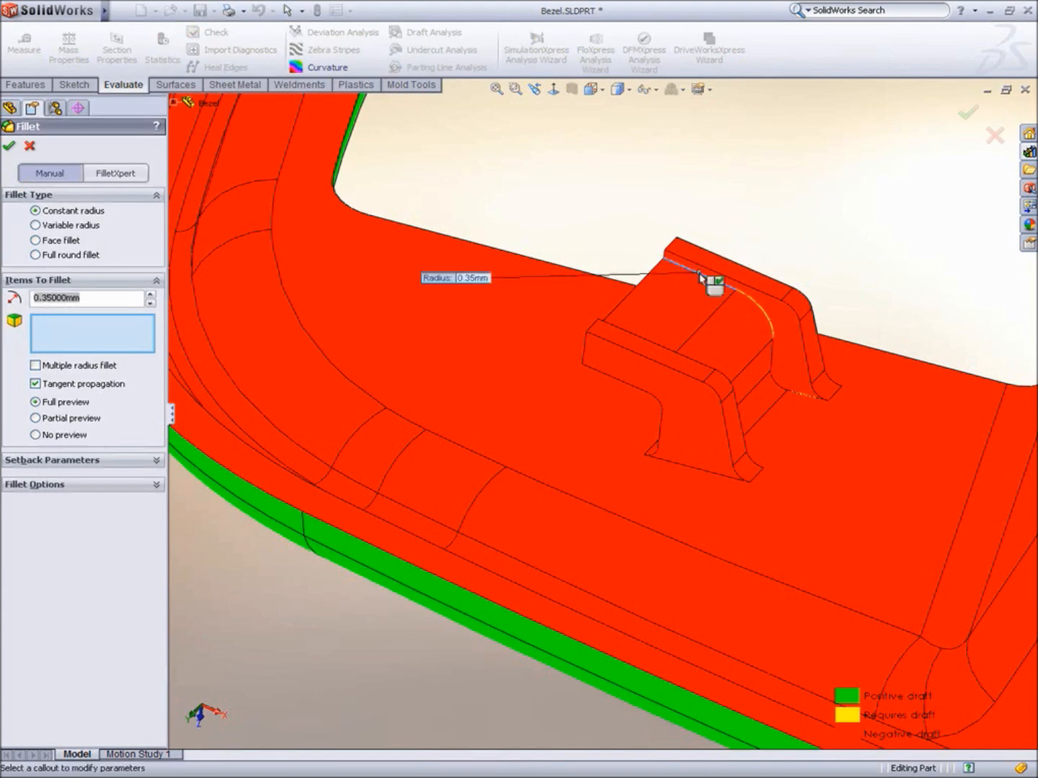
click(656, 353)
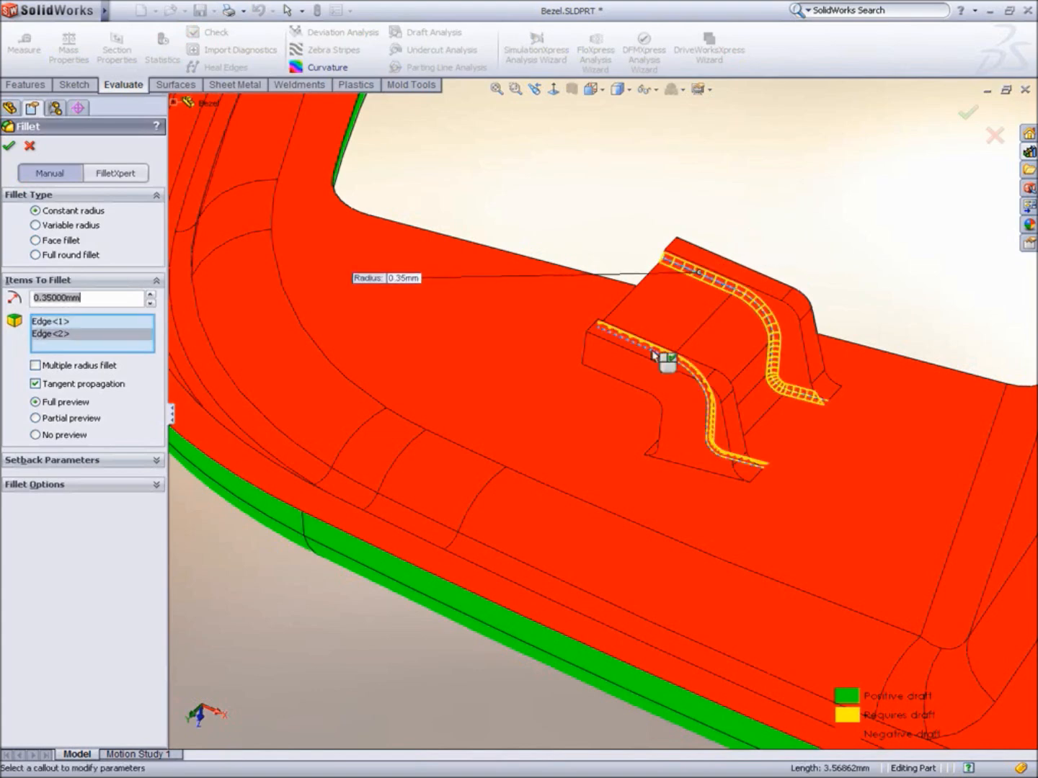
click(669, 459)
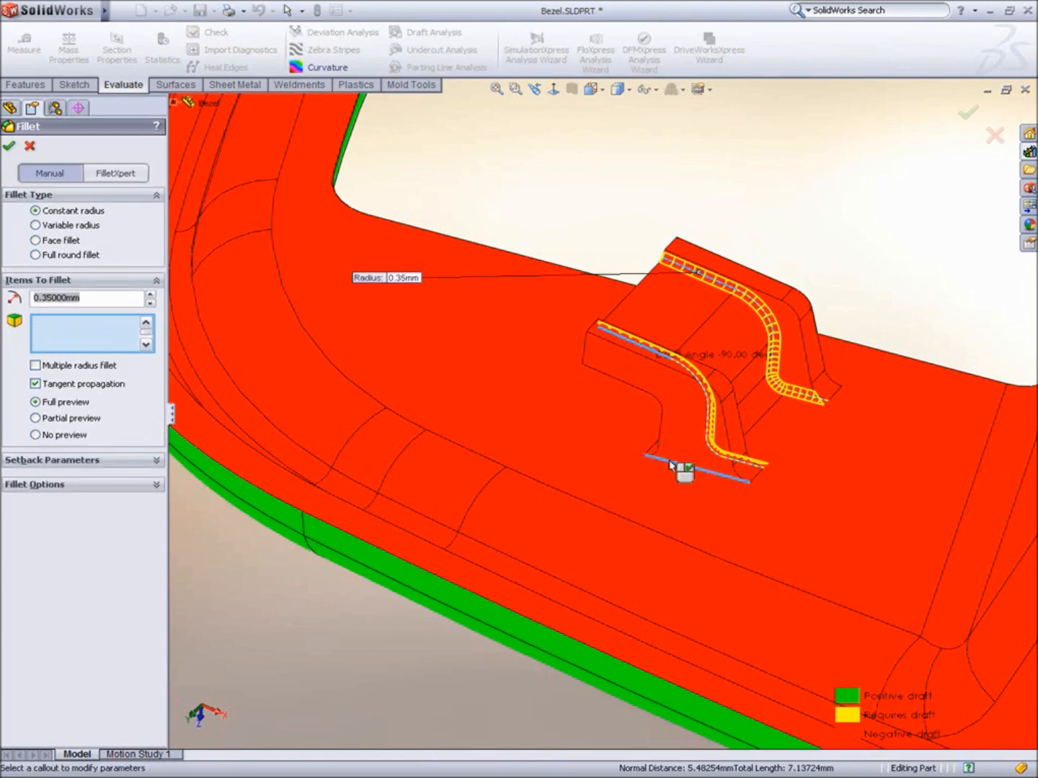
click(823, 384)
right_click(824, 383)
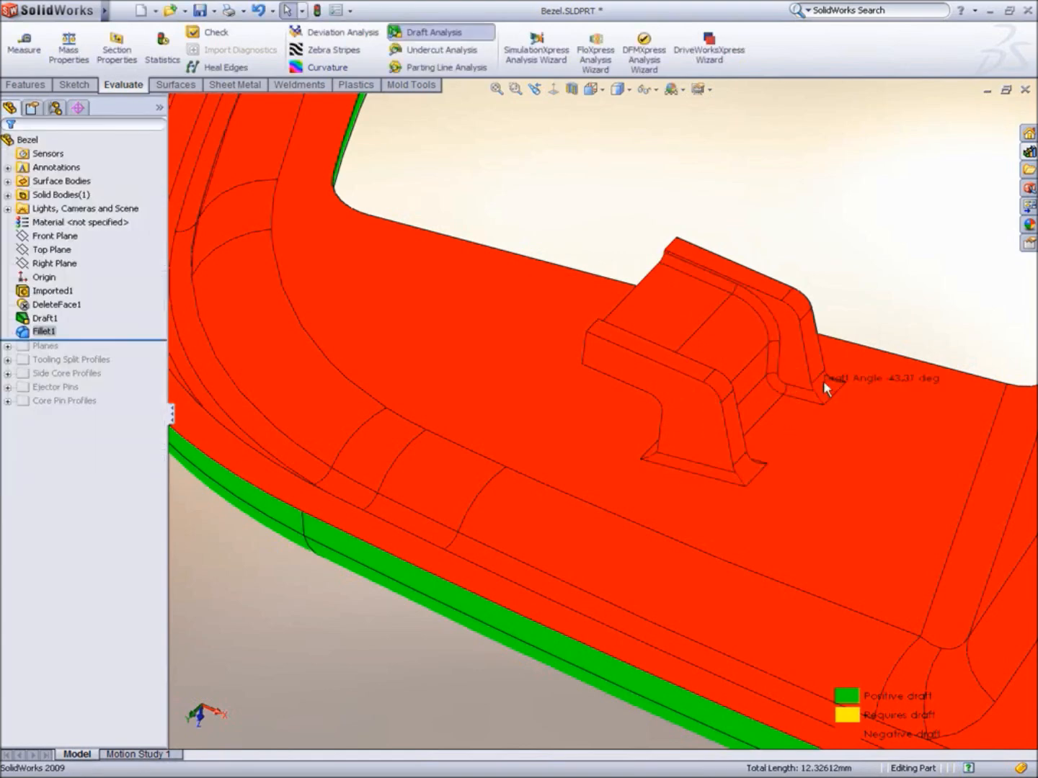
Turn off the draft analysis colors and turn the bezel to show its outer face
key(f)
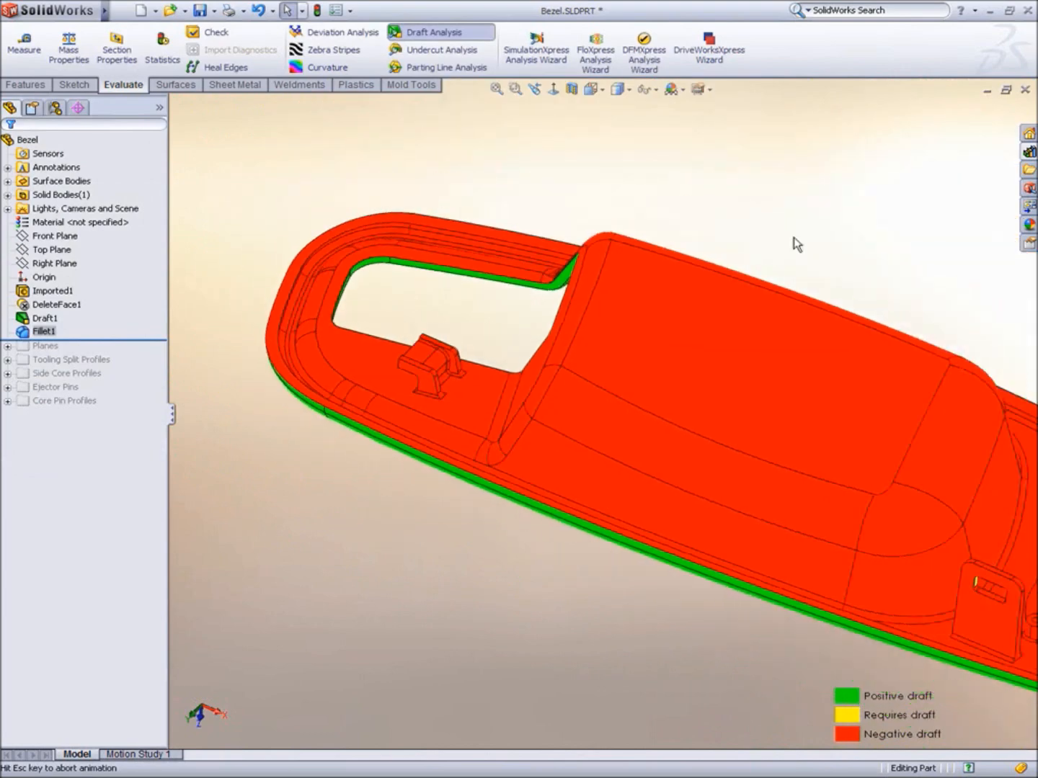
click(464, 30)
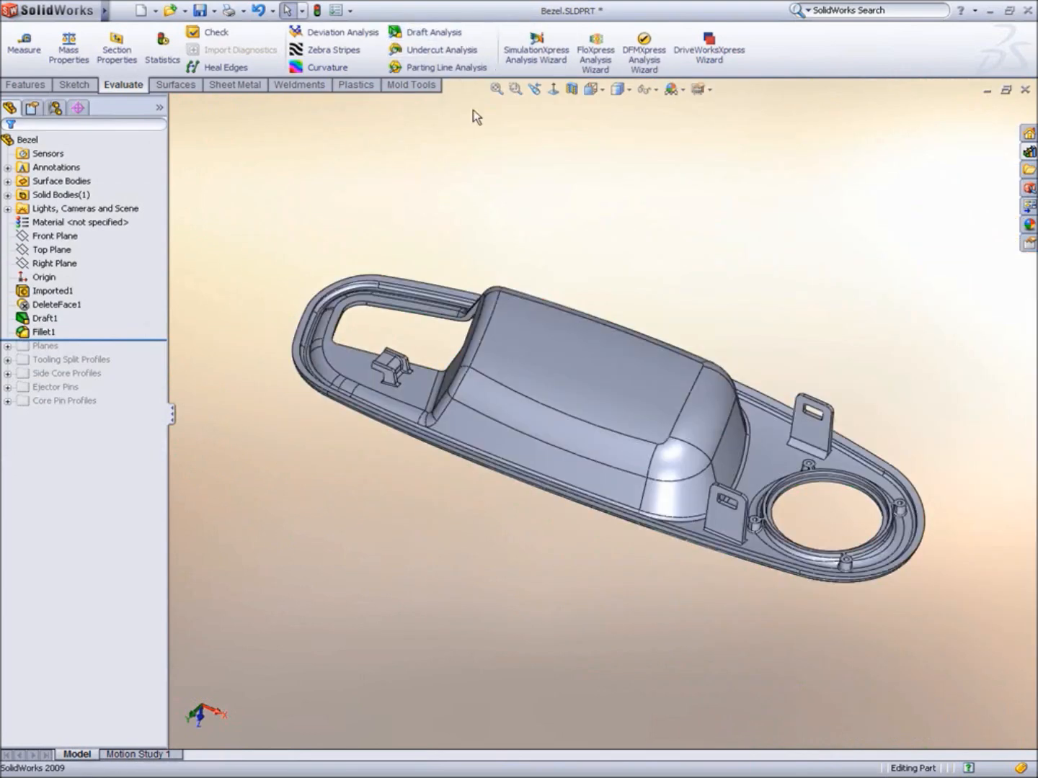
middle_drag(543, 465, 573, 352)
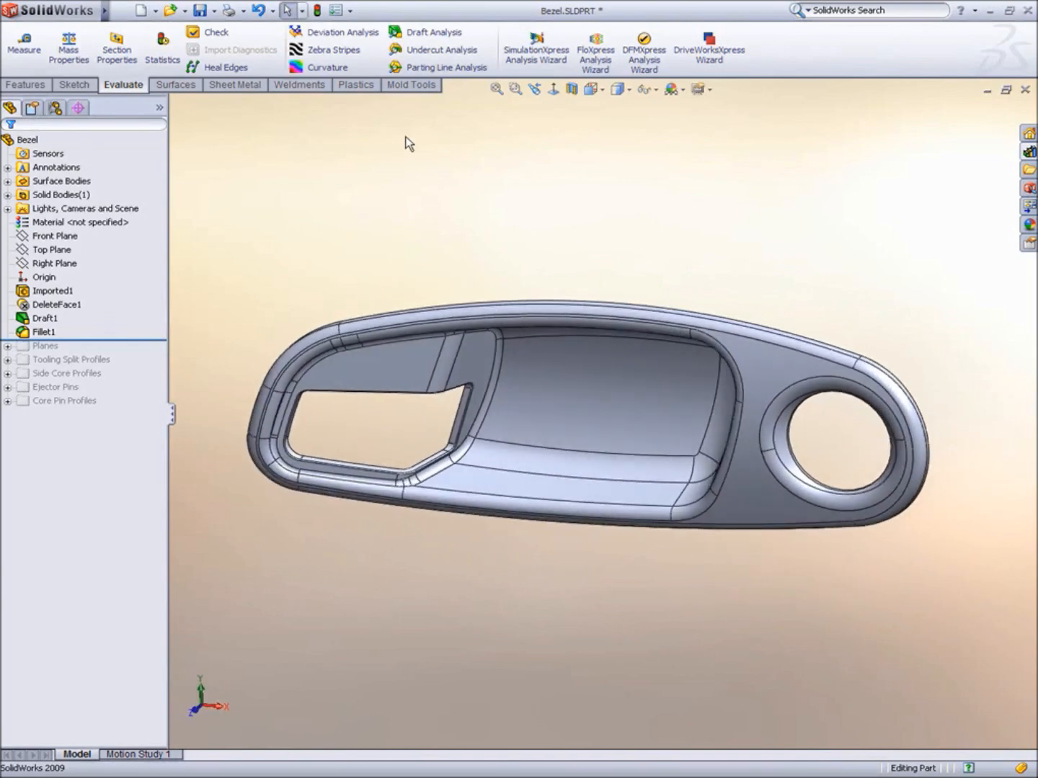
Scale the bezel uniformly about the origin by a factor of 1.02
click(424, 85)
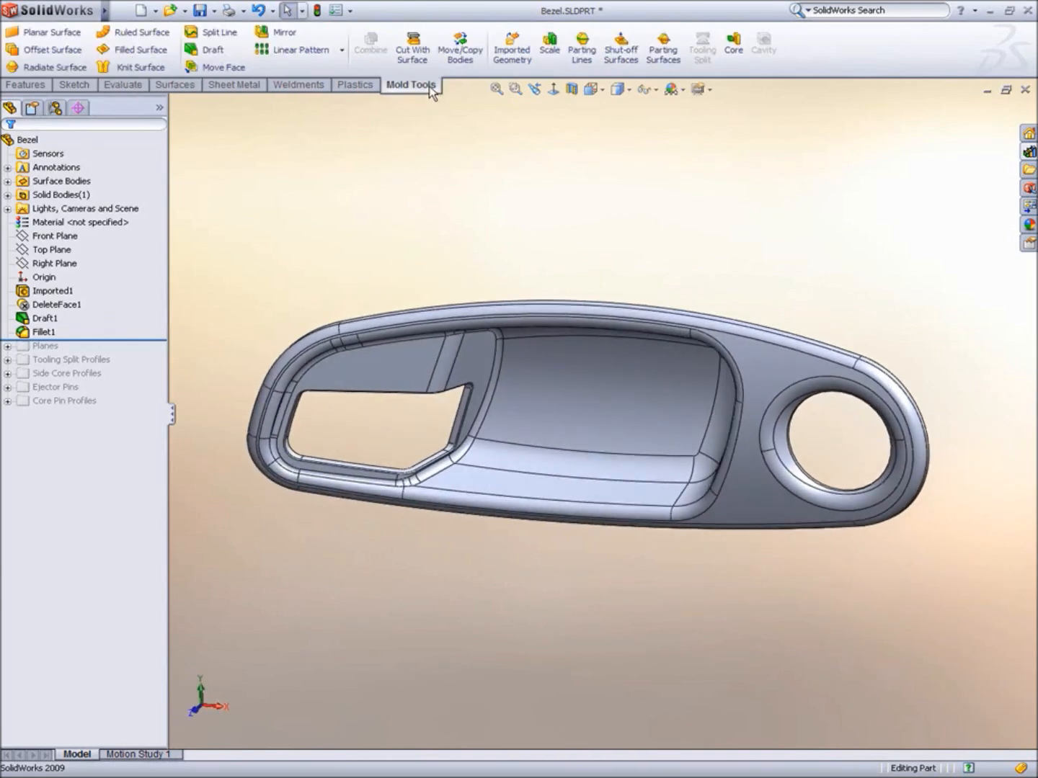
click(549, 55)
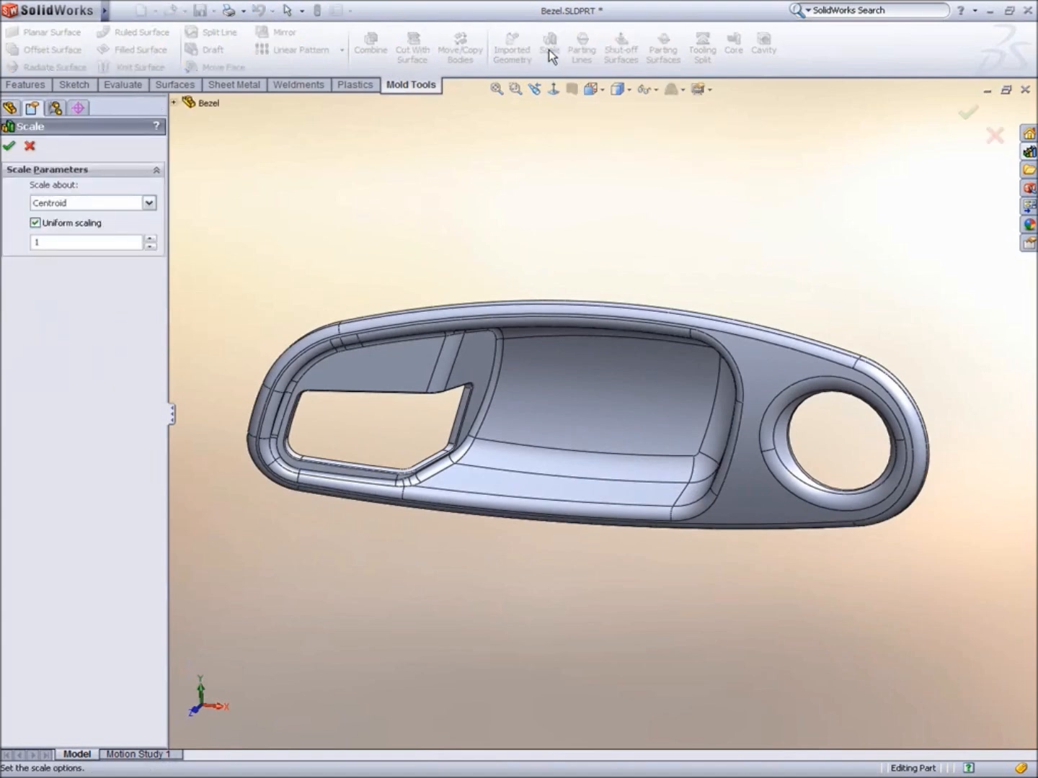
click(145, 203)
click(100, 226)
click(104, 242)
text(.02)
click(9, 147)
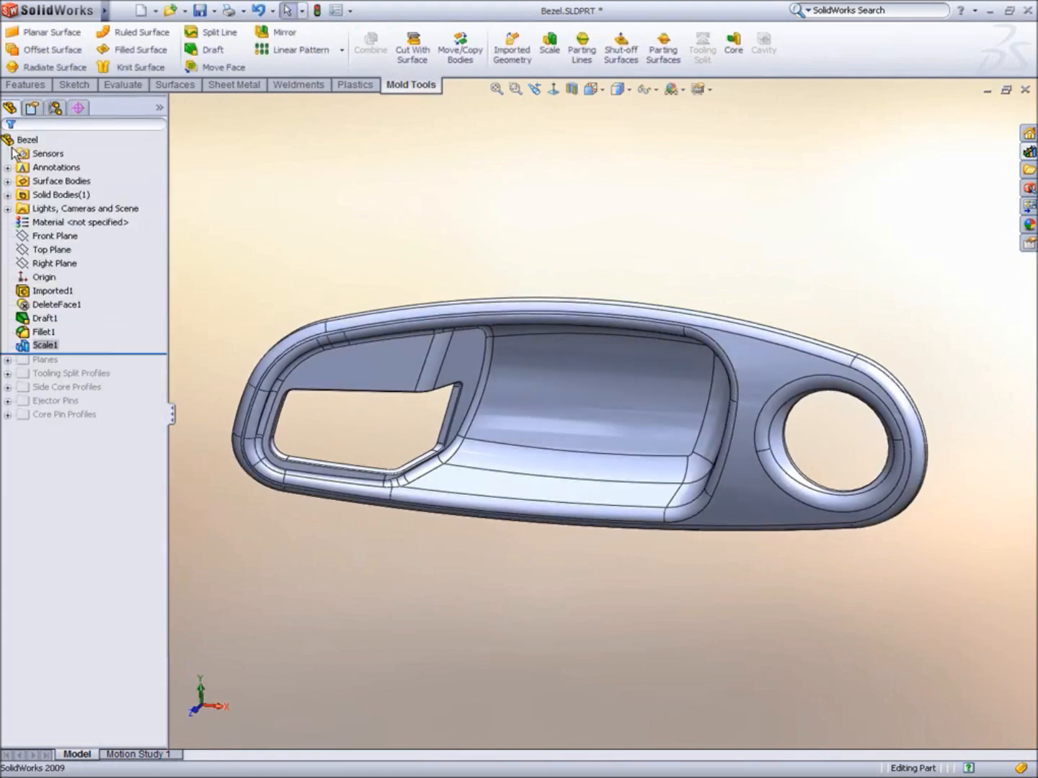
Create the bezel's parting line from a 1-degree draft analysis, with the Front Plane as the pull direction
click(583, 52)
click(174, 101)
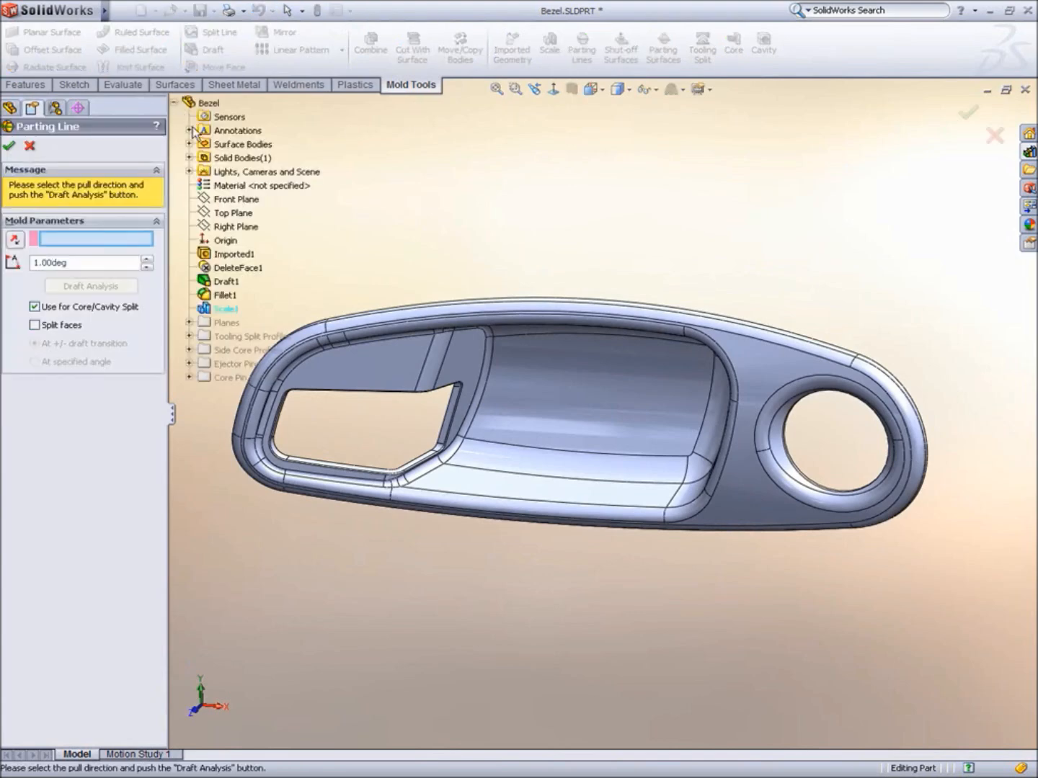
click(229, 200)
click(91, 287)
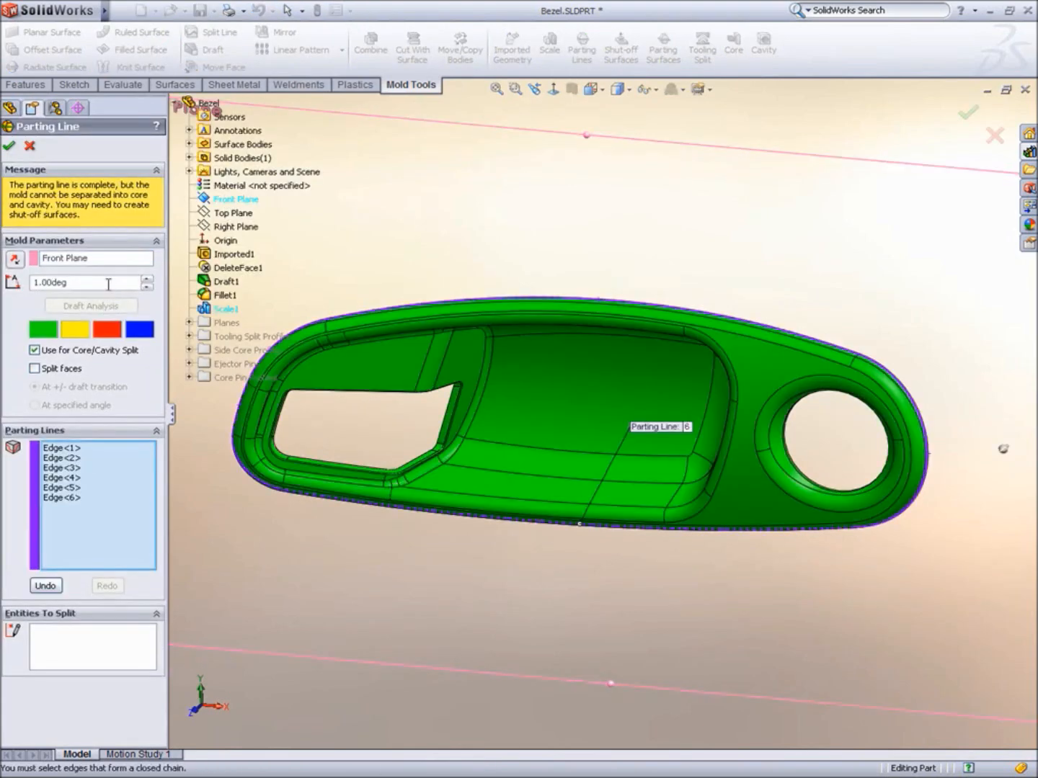
click(8, 148)
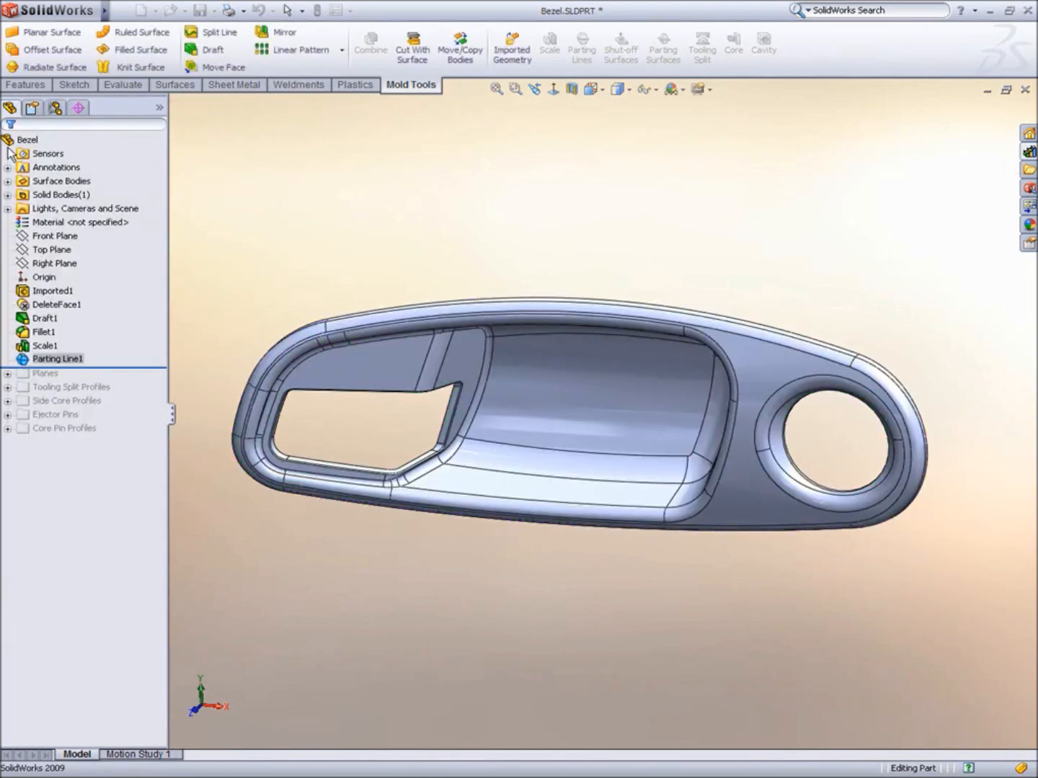
Create knitted shut-off surfaces over both openings, using a Tangent patch for the handle opening and Contact for the round hole
click(620, 62)
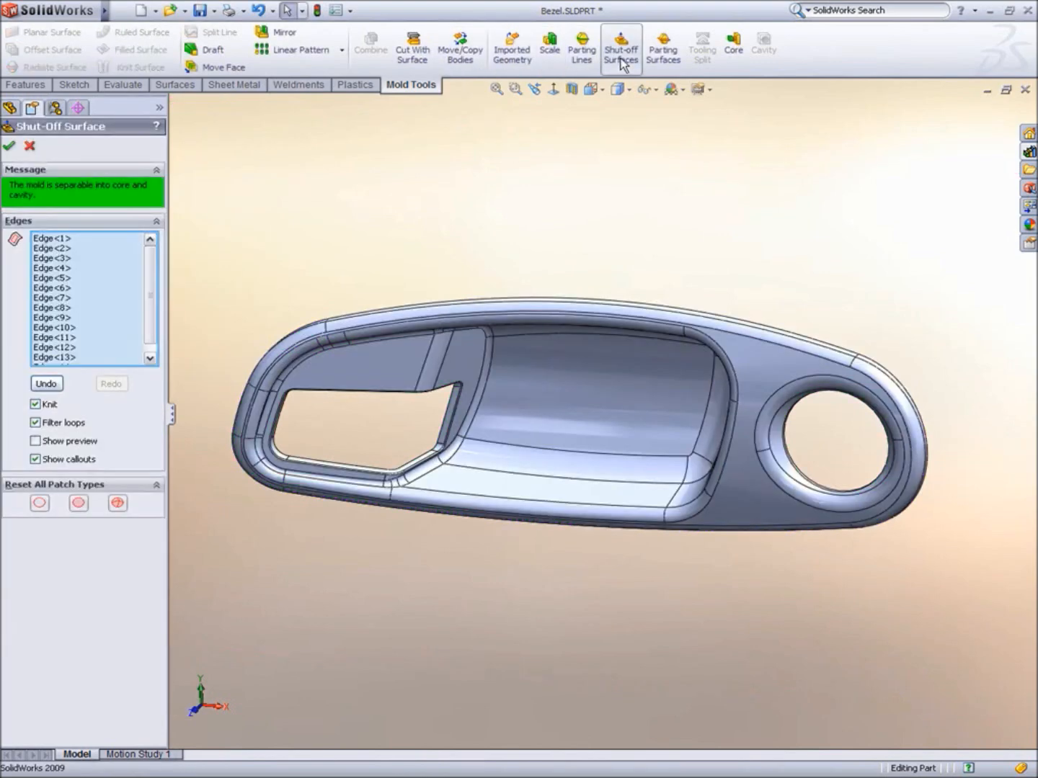
click(383, 405)
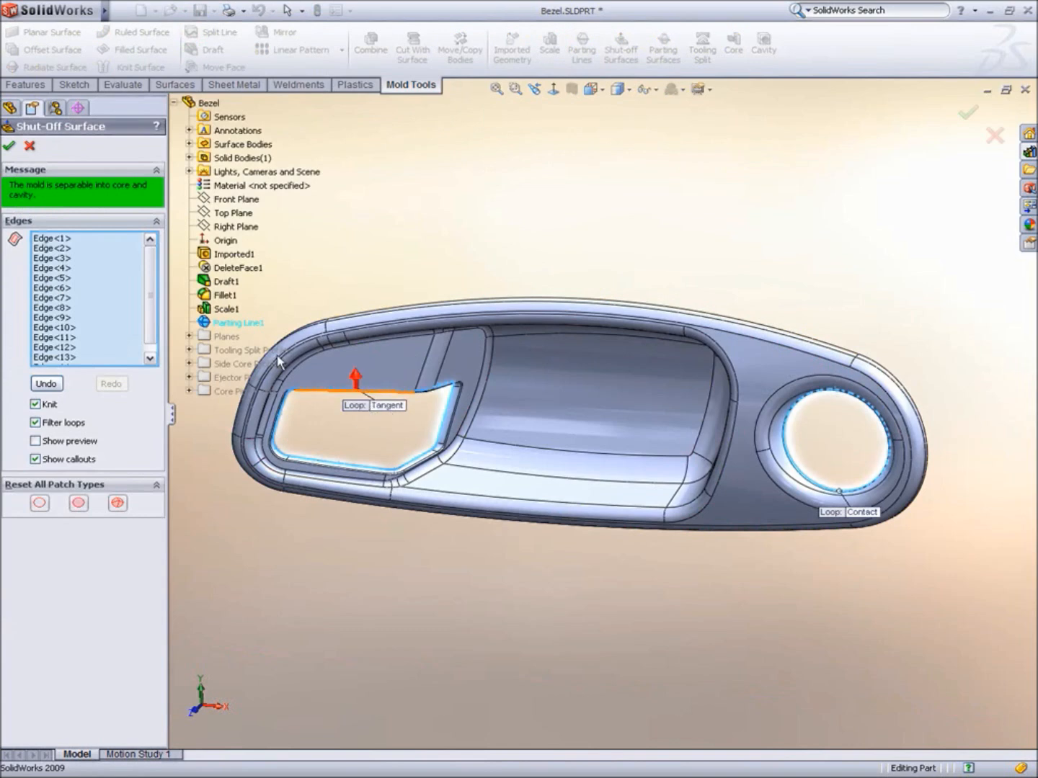
click(8, 146)
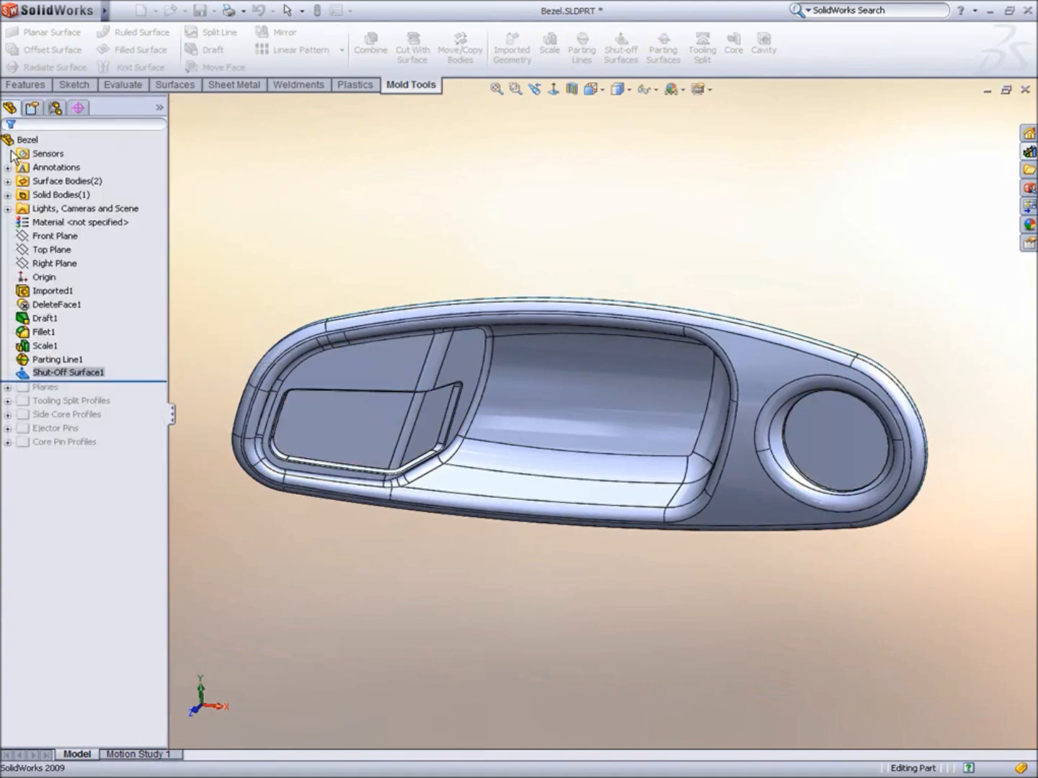
click(658, 47)
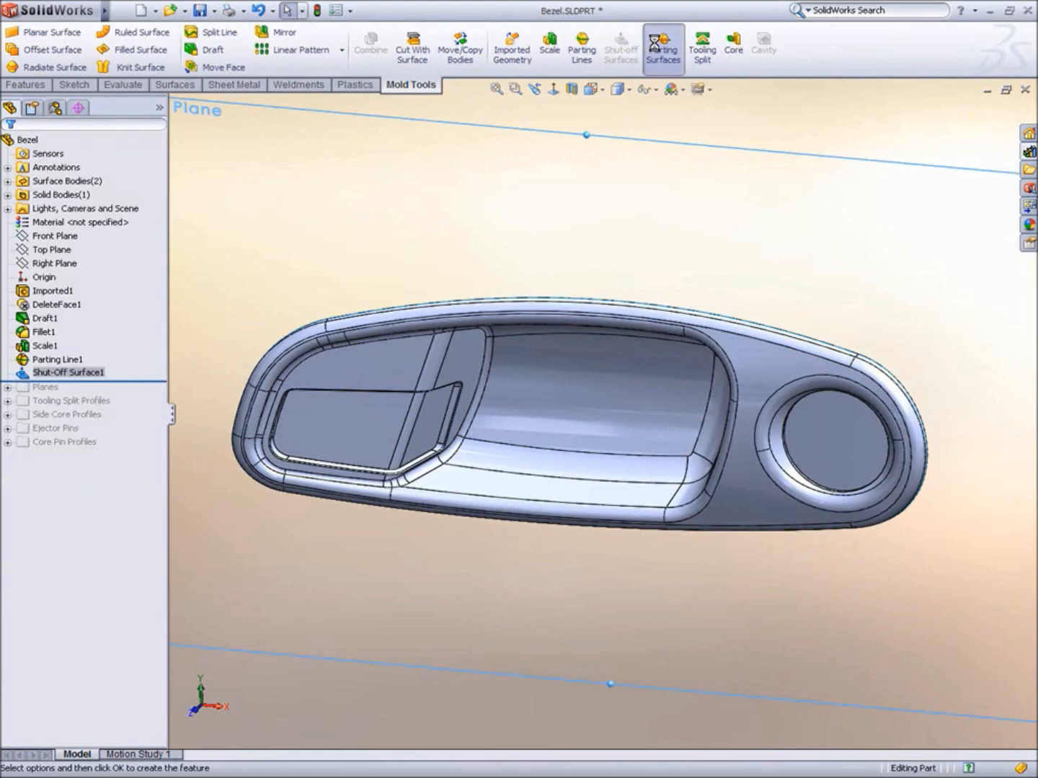
middle_drag(561, 470, 423, 292)
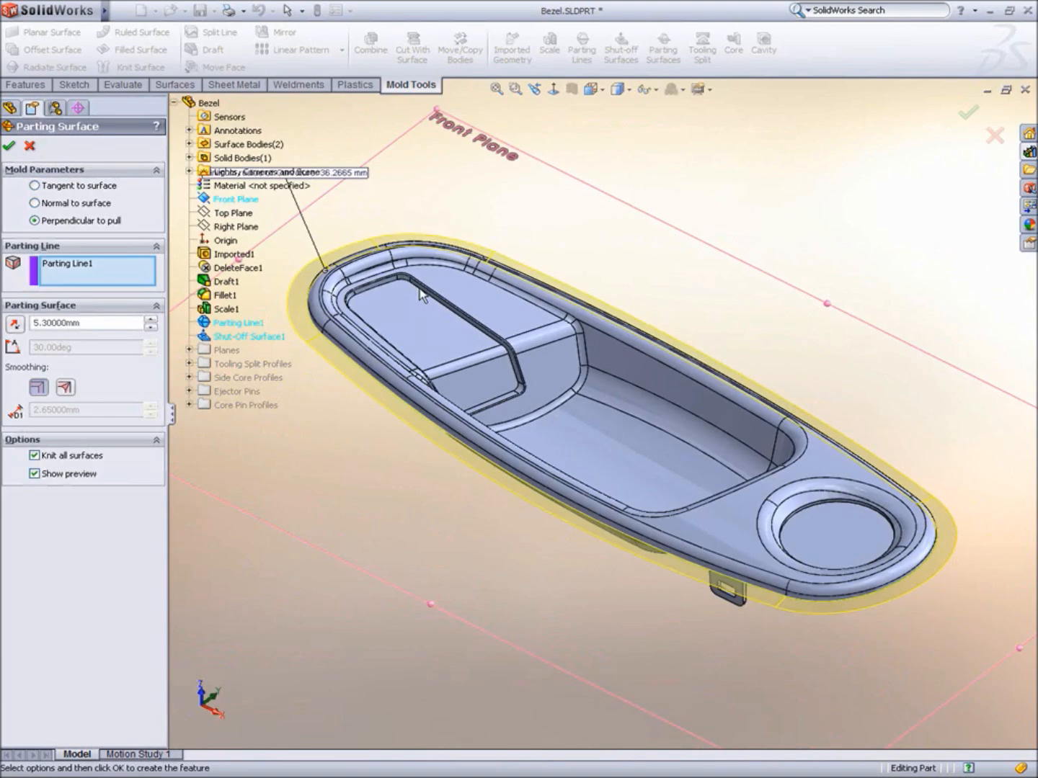
click(29, 146)
Hide the solid body and the cavity surface body, leaving the core surface body shown
click(52, 195)
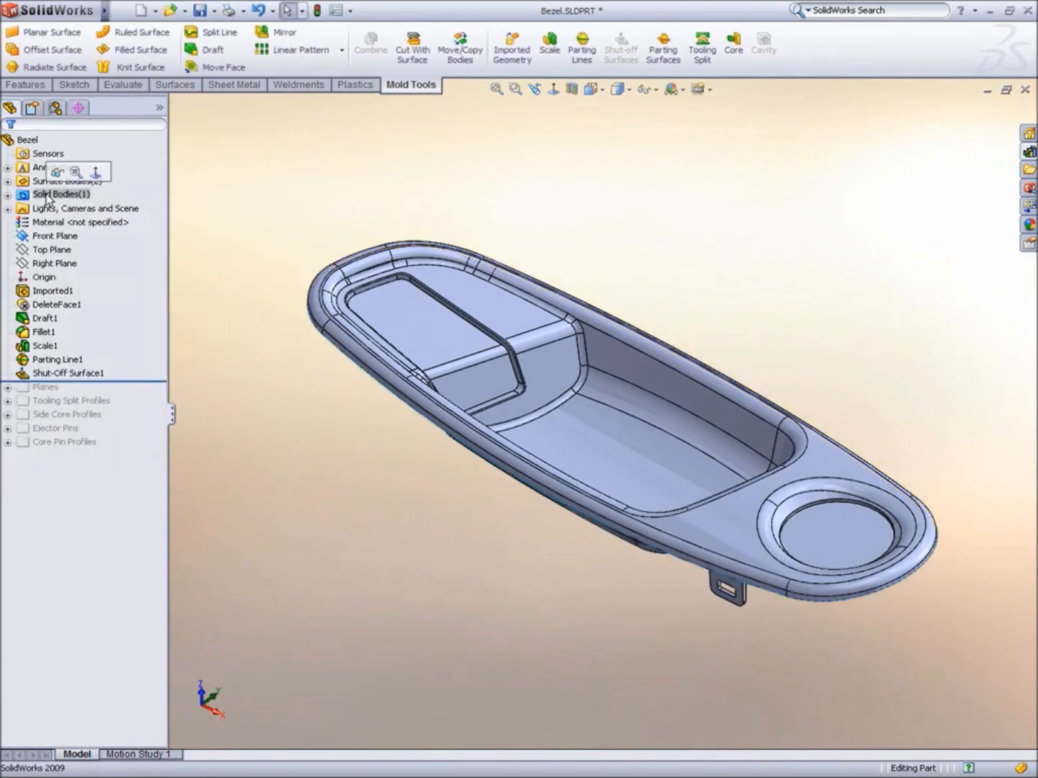
click(37, 182)
click(8, 181)
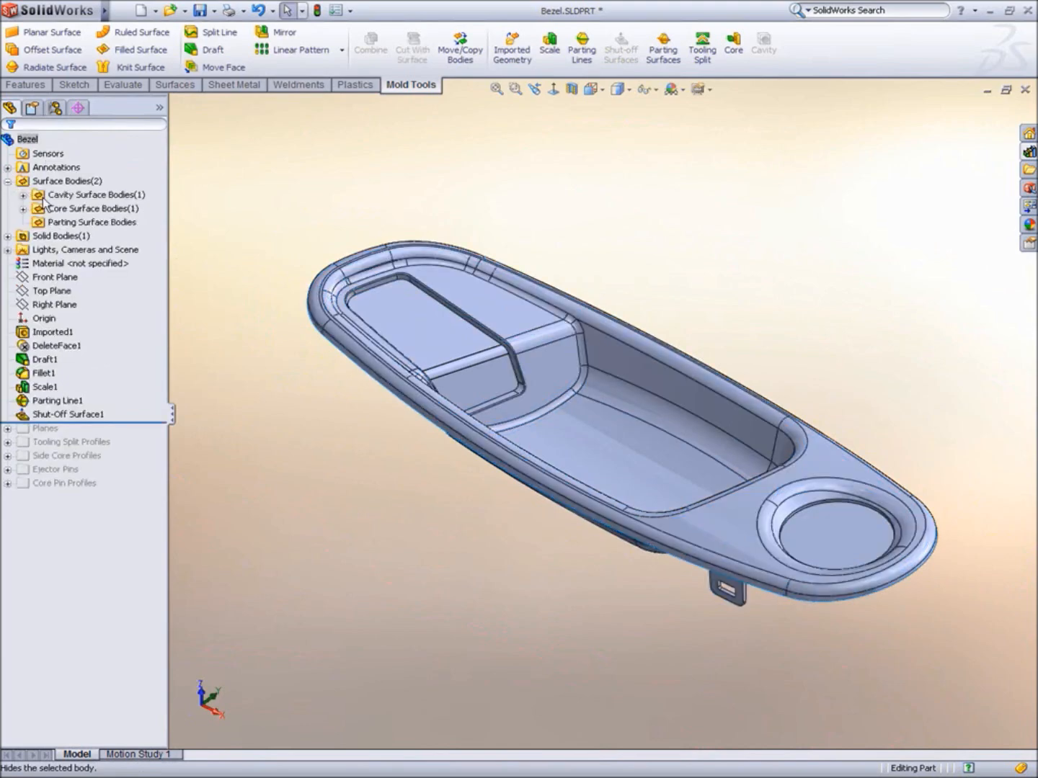
click(57, 194)
click(56, 177)
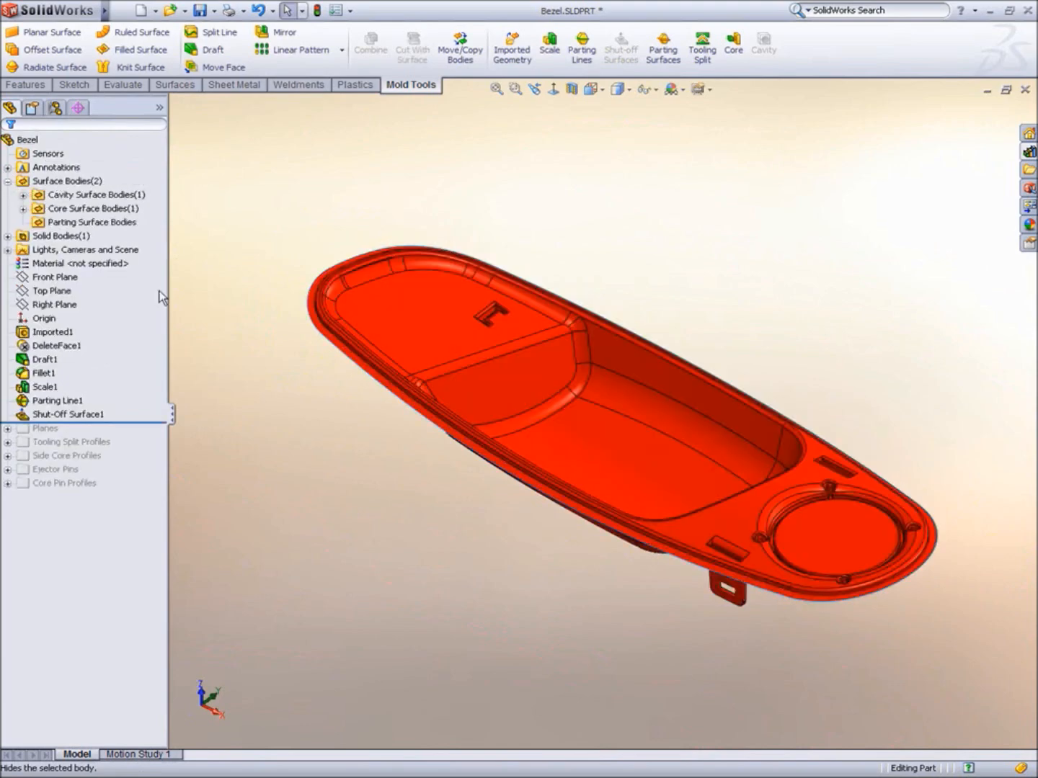
Untrim the core surface's outer rim face by 15% along its external edges, without merging the result with the original
click(313, 301)
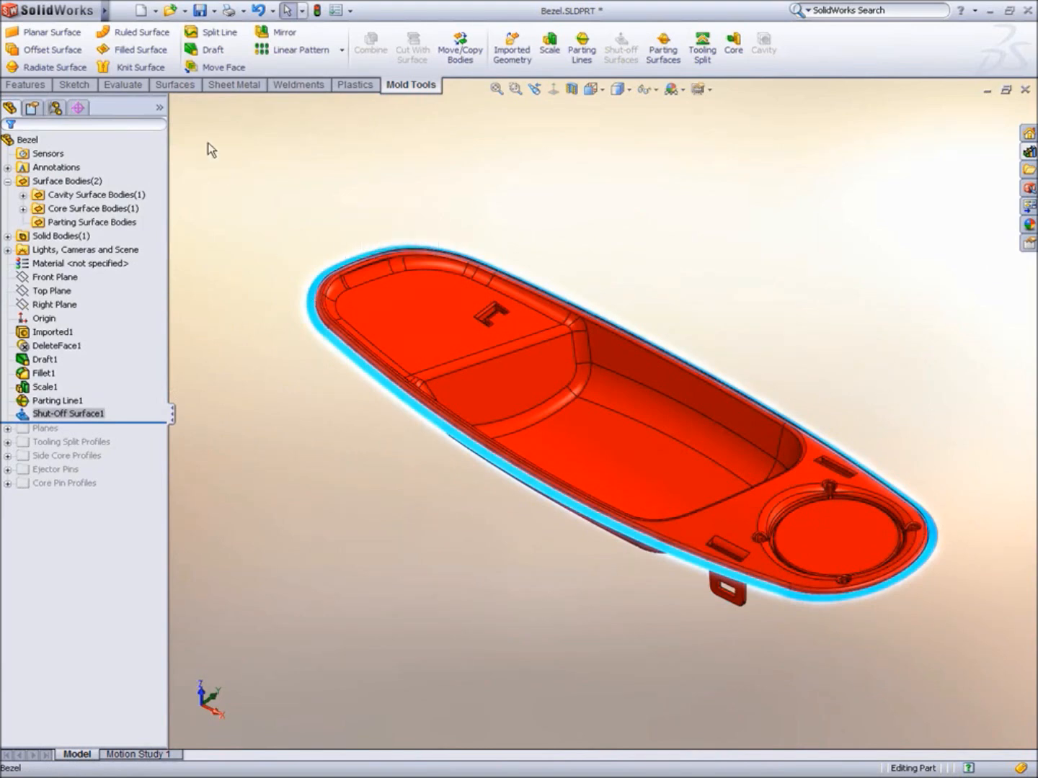
click(182, 85)
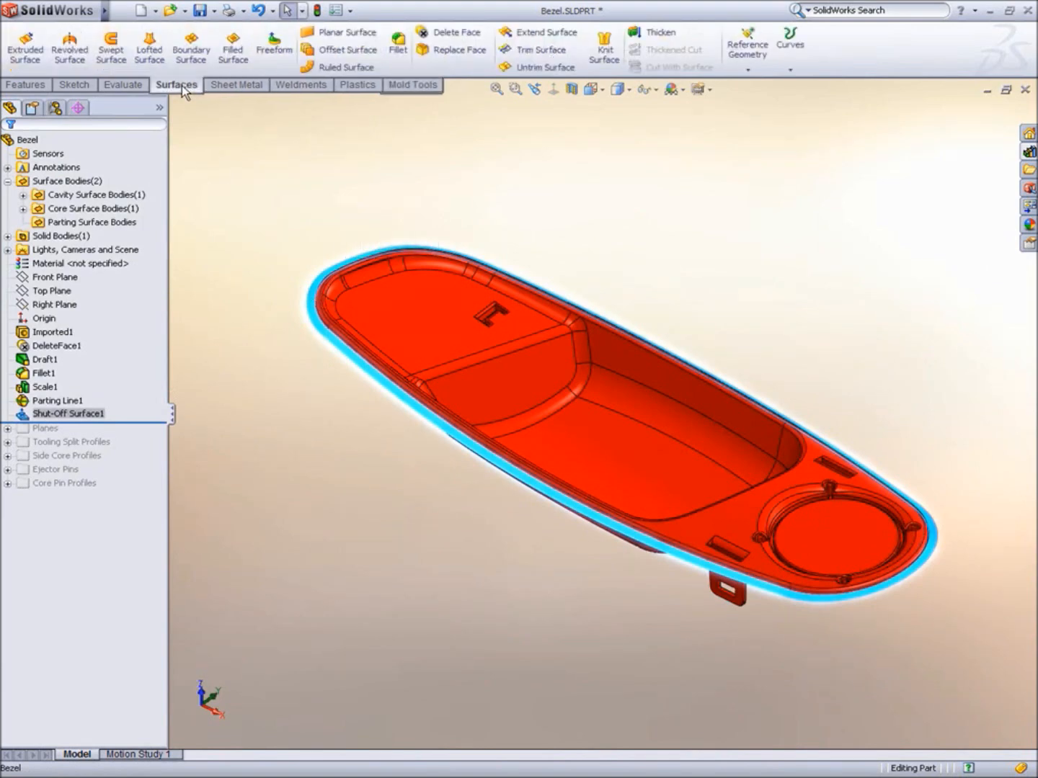
click(510, 67)
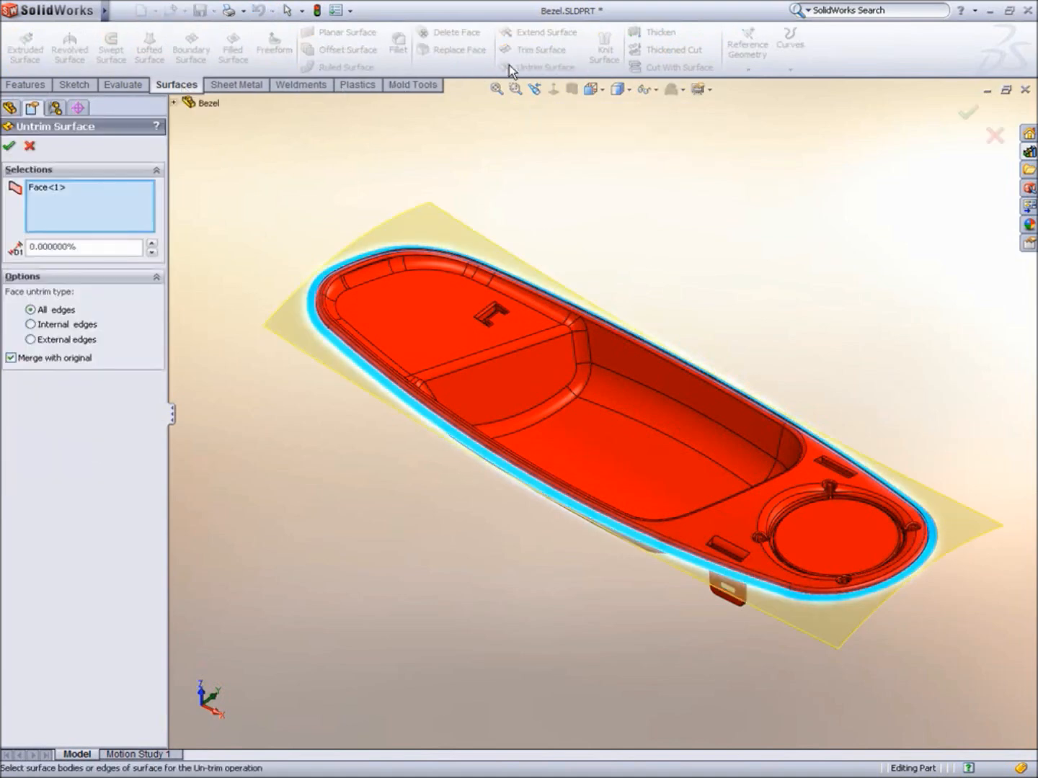
click(45, 358)
click(51, 339)
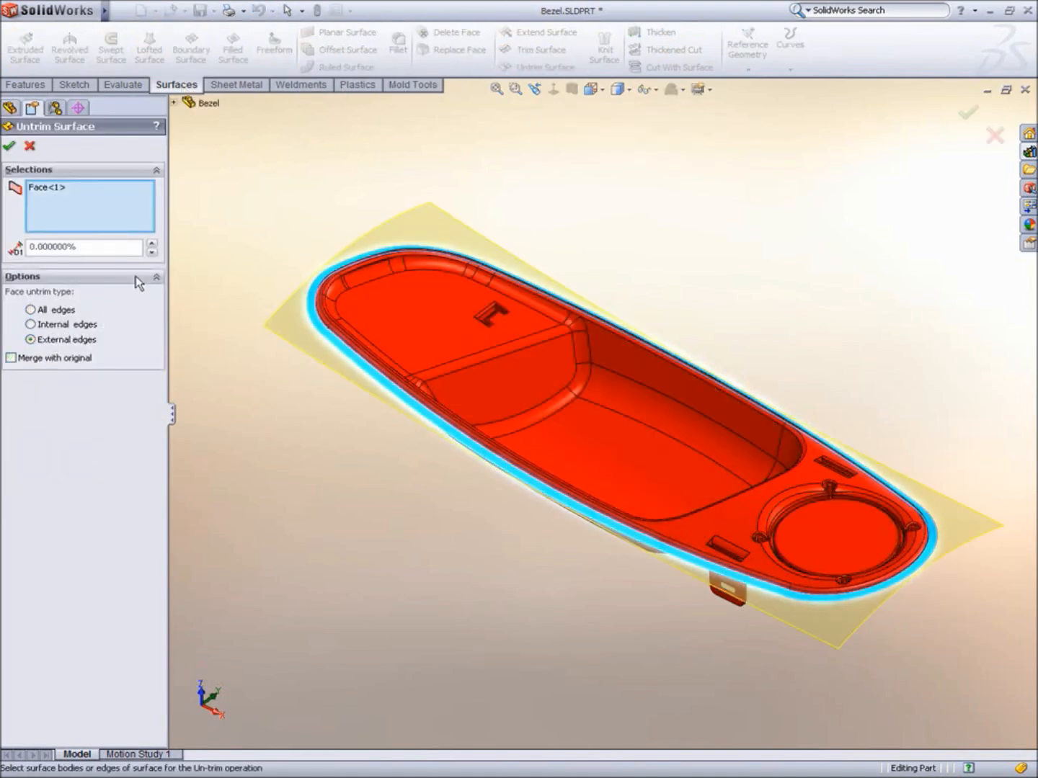
click(152, 242)
drag(153, 243, 152, 244)
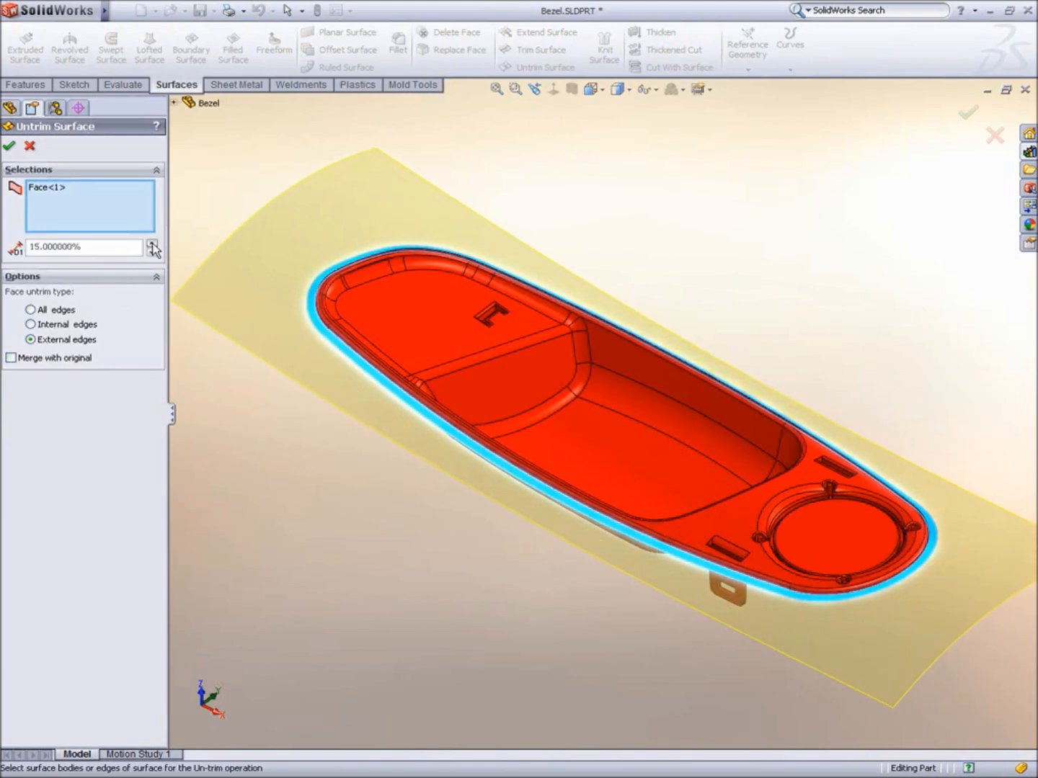
click(10, 146)
Trim the untrimmed surface with the bezel's parting line, keeping the portion outside the bezel
click(64, 415)
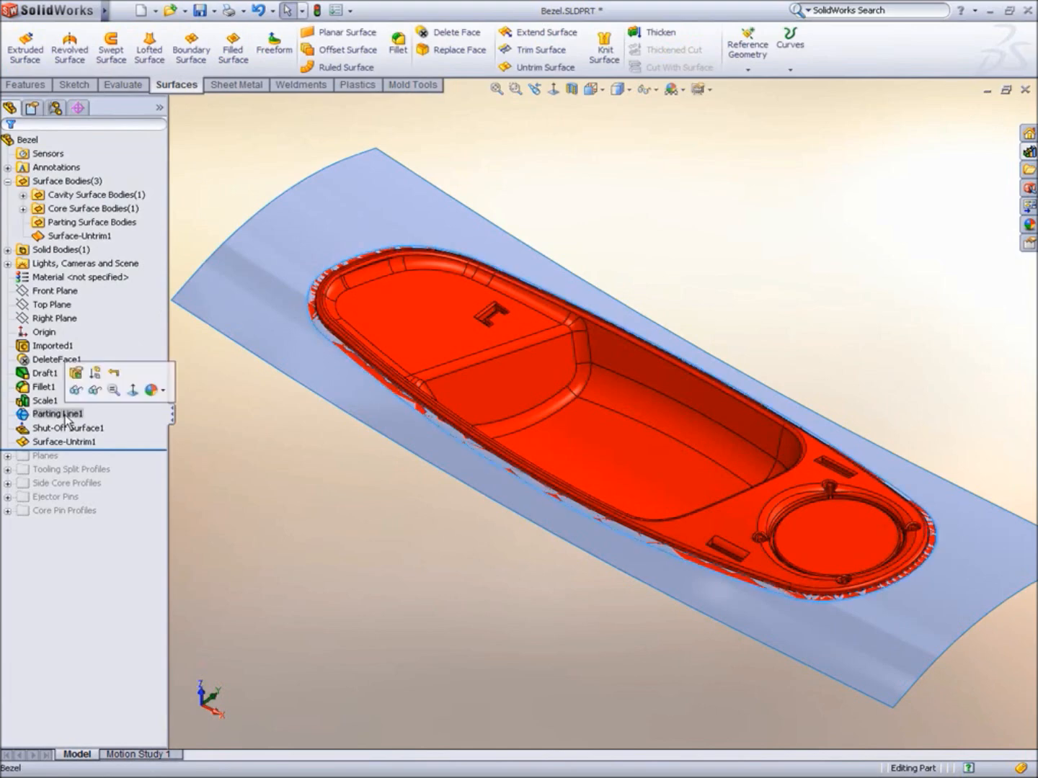
click(537, 50)
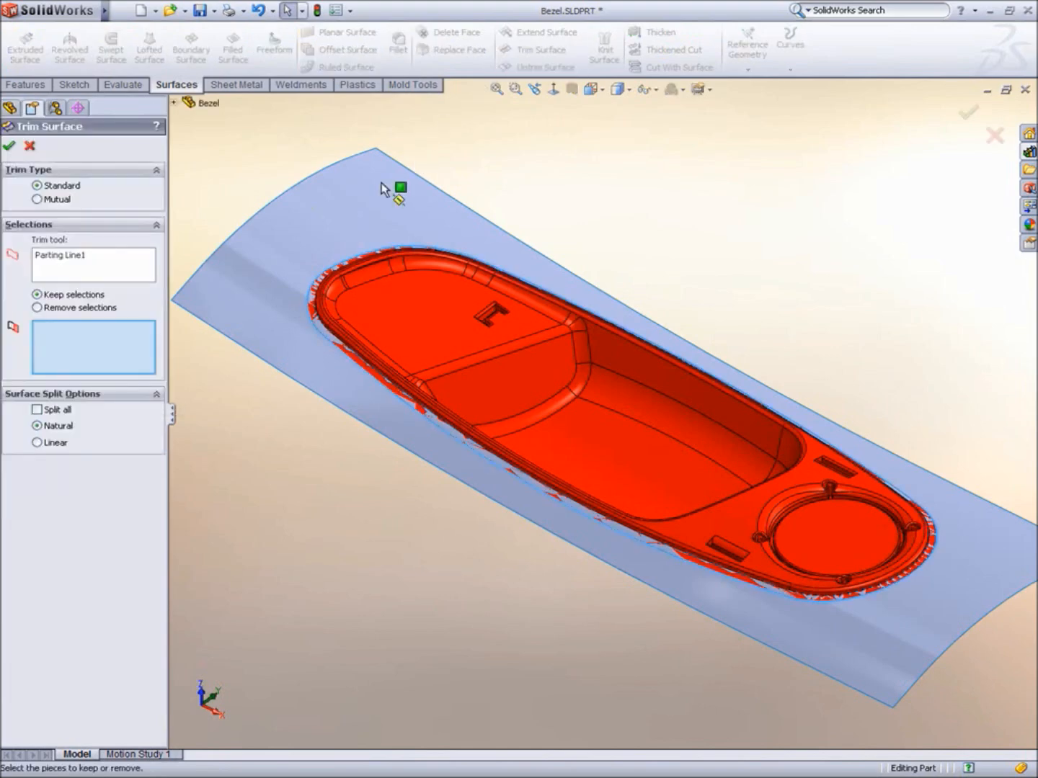
click(349, 223)
right_click(345, 217)
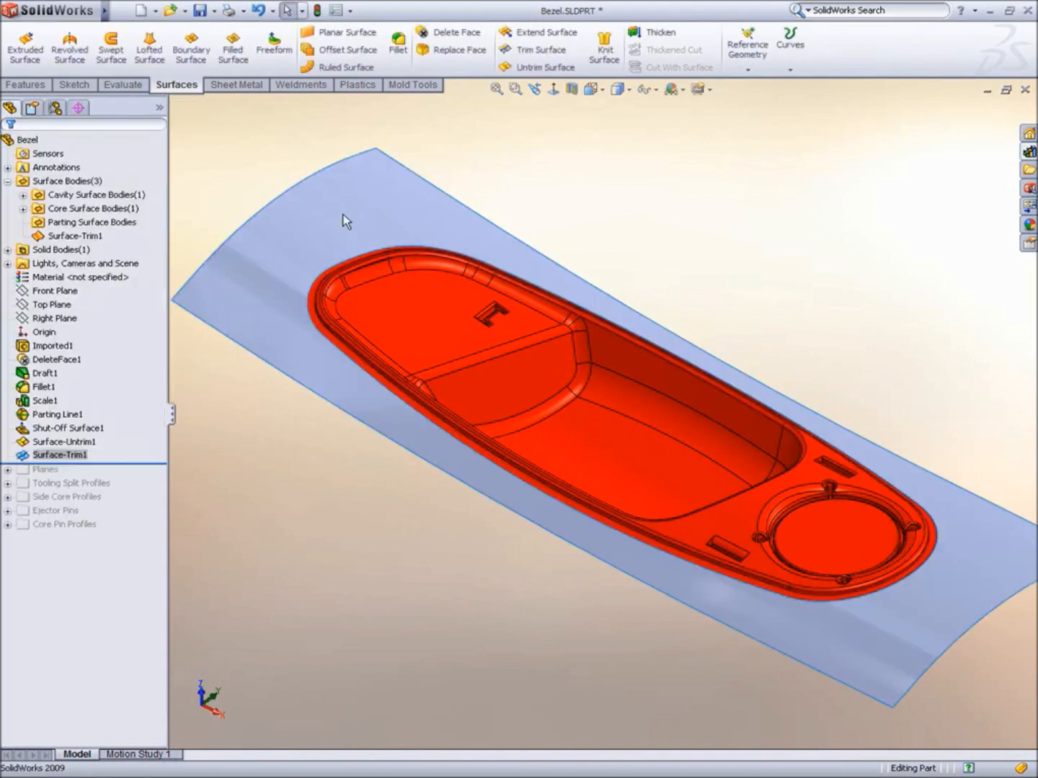
Roll the model forward past the Tooling Split Profiles and trim the outer surface with the Shutoff Profile sketch, keeping the region around the bezel
drag(148, 464, 130, 489)
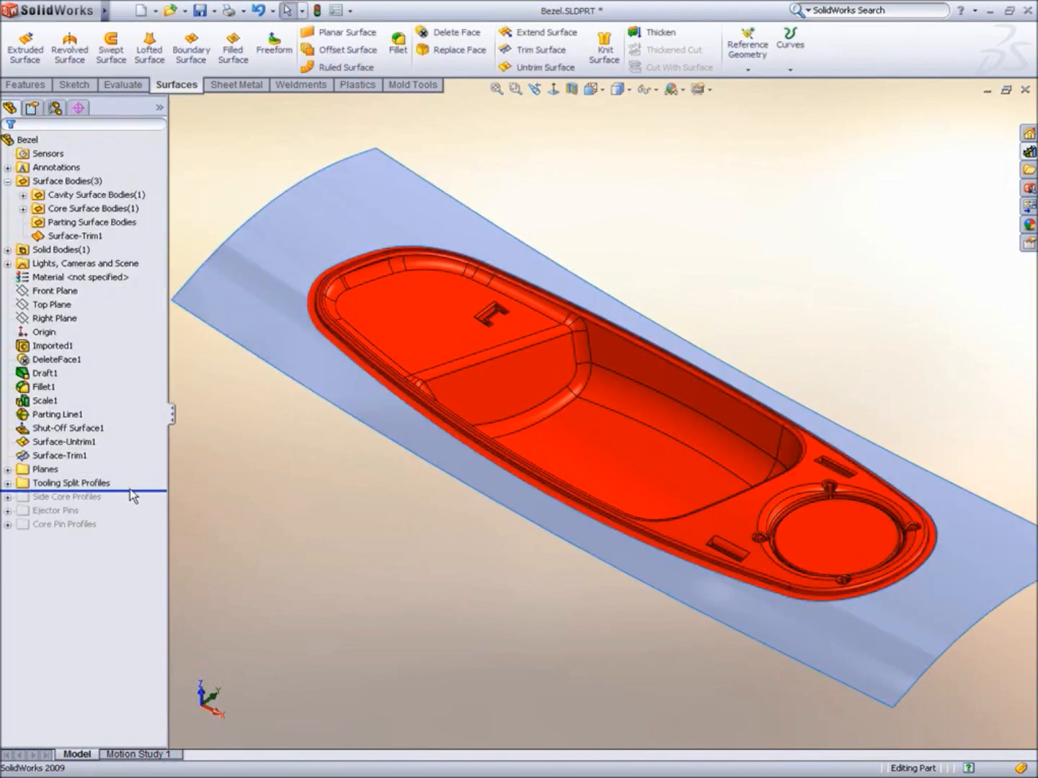
click(7, 484)
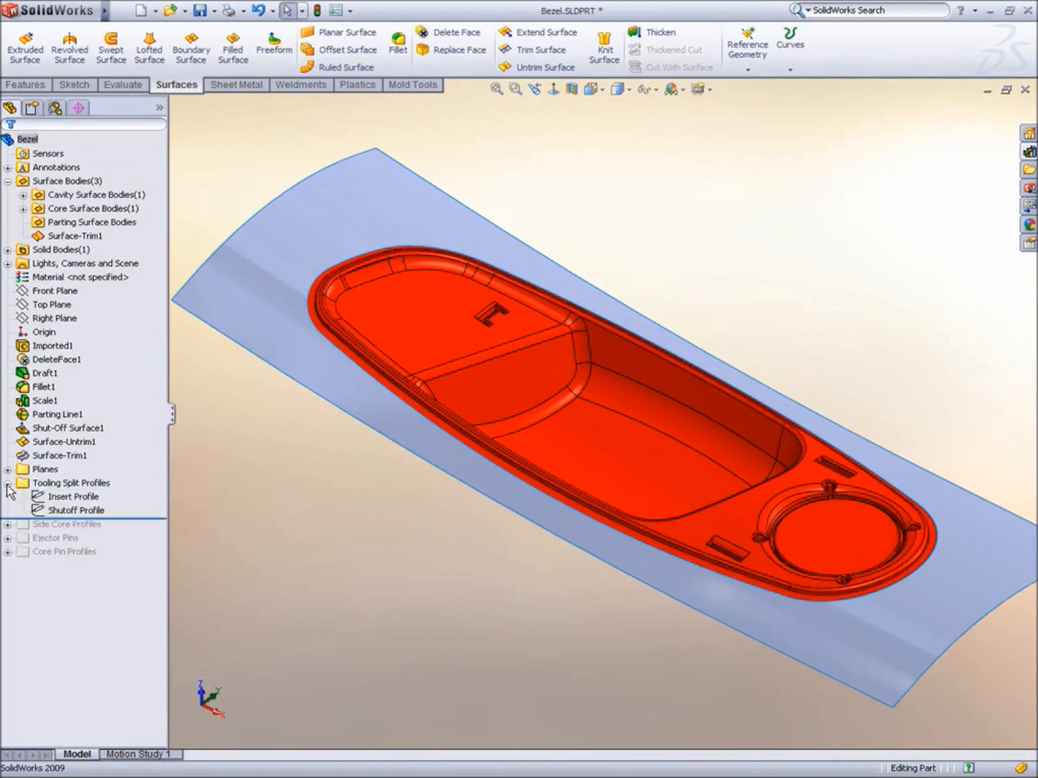
click(73, 509)
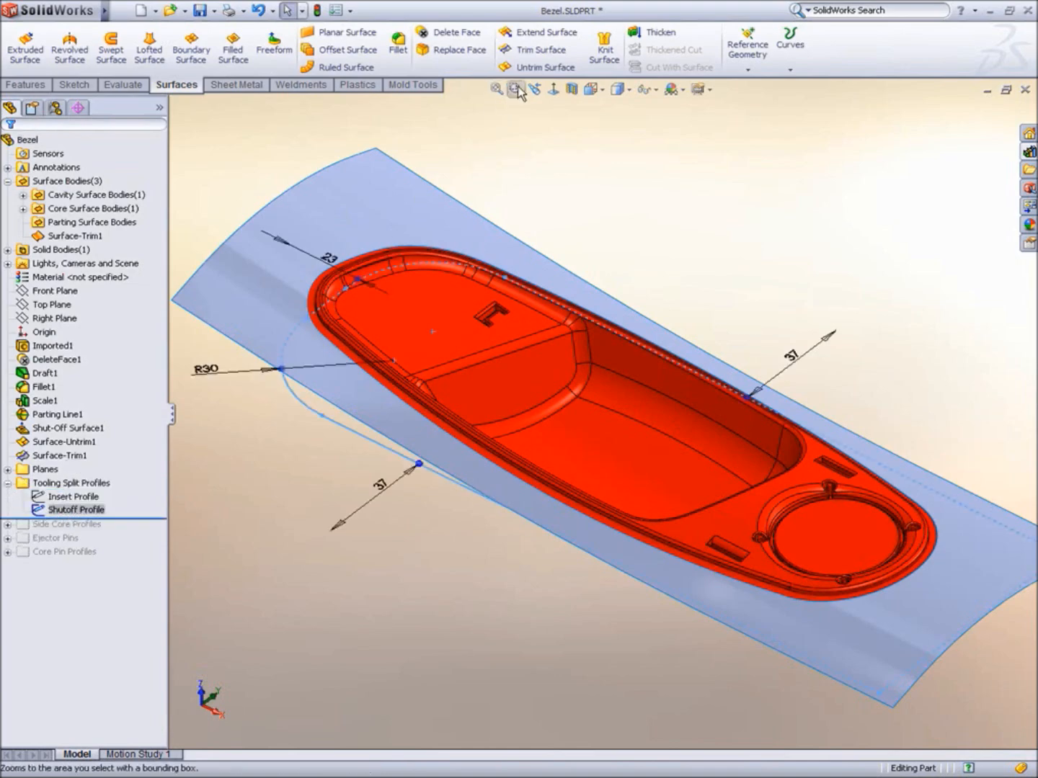
click(536, 49)
click(392, 229)
key(Return)
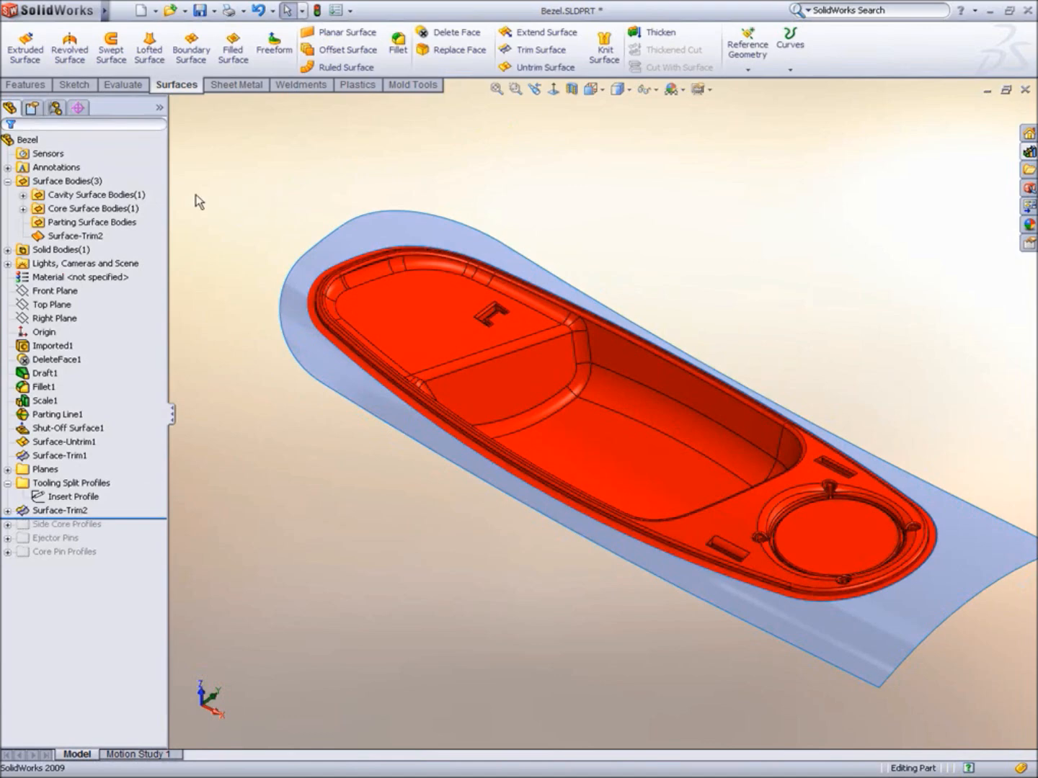
Move the trimmed surface body into the Parting Surface Bodies folder
click(101, 194)
click(88, 208)
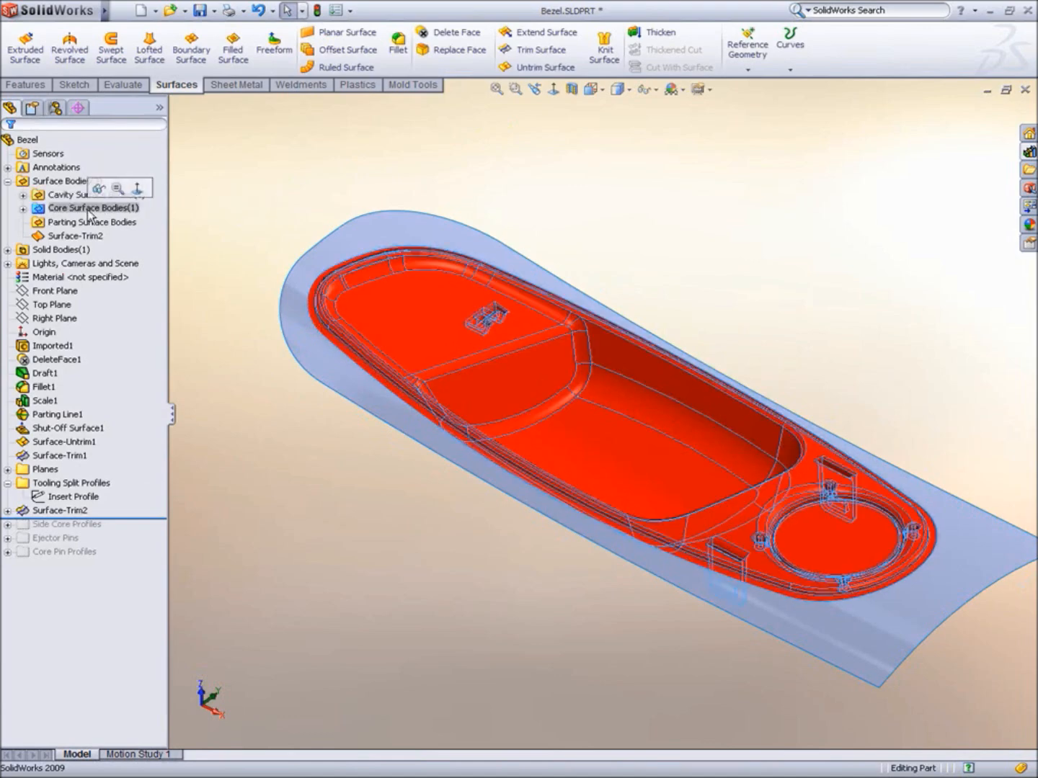
click(90, 222)
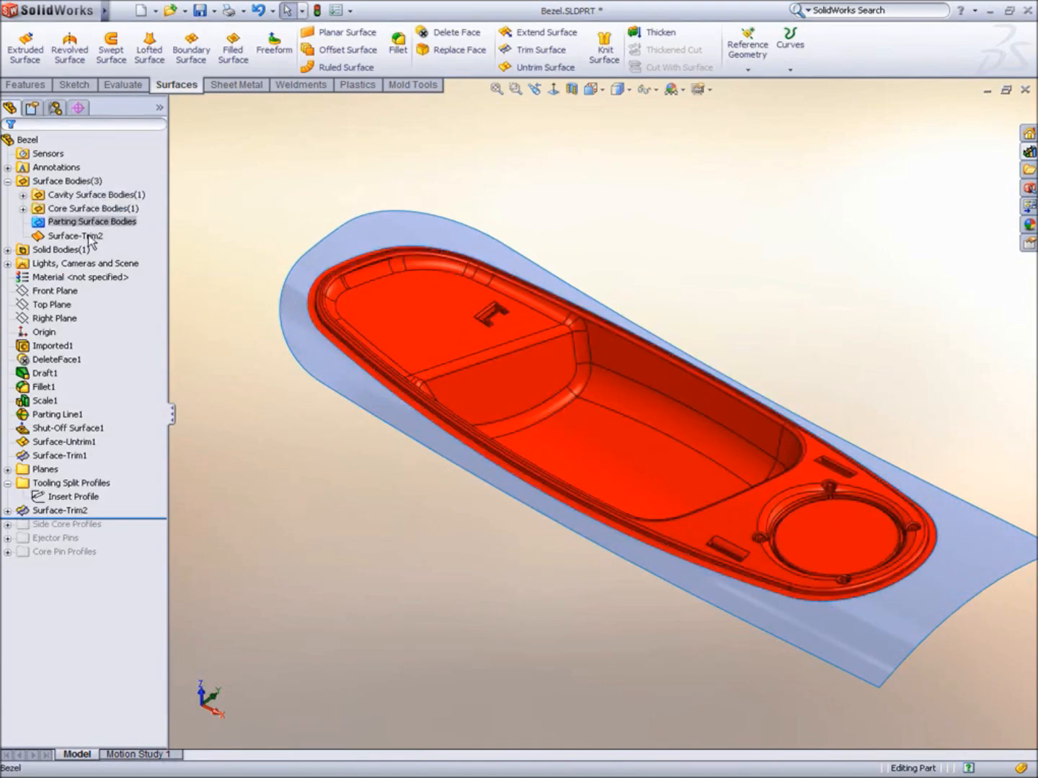
drag(90, 227, 89, 224)
click(198, 263)
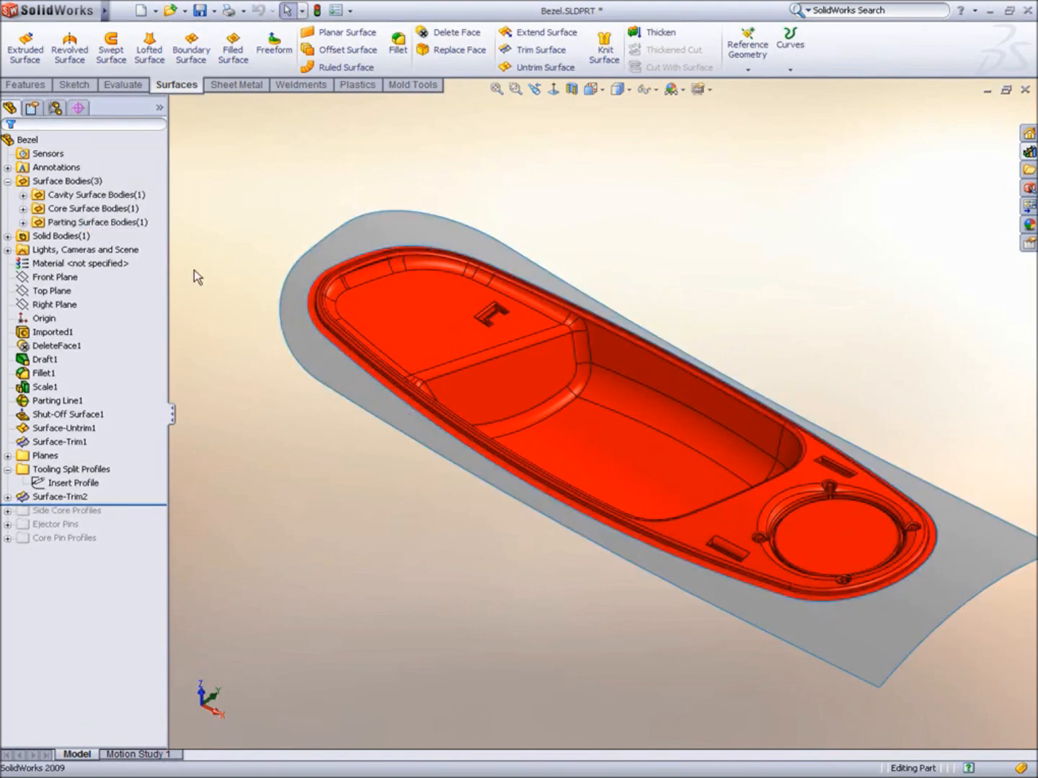
Create a tooling split from the Insert Profile with 40 mm and 30 mm block depths and a 3-degree interlock surface, and hide the surface bodies
click(95, 487)
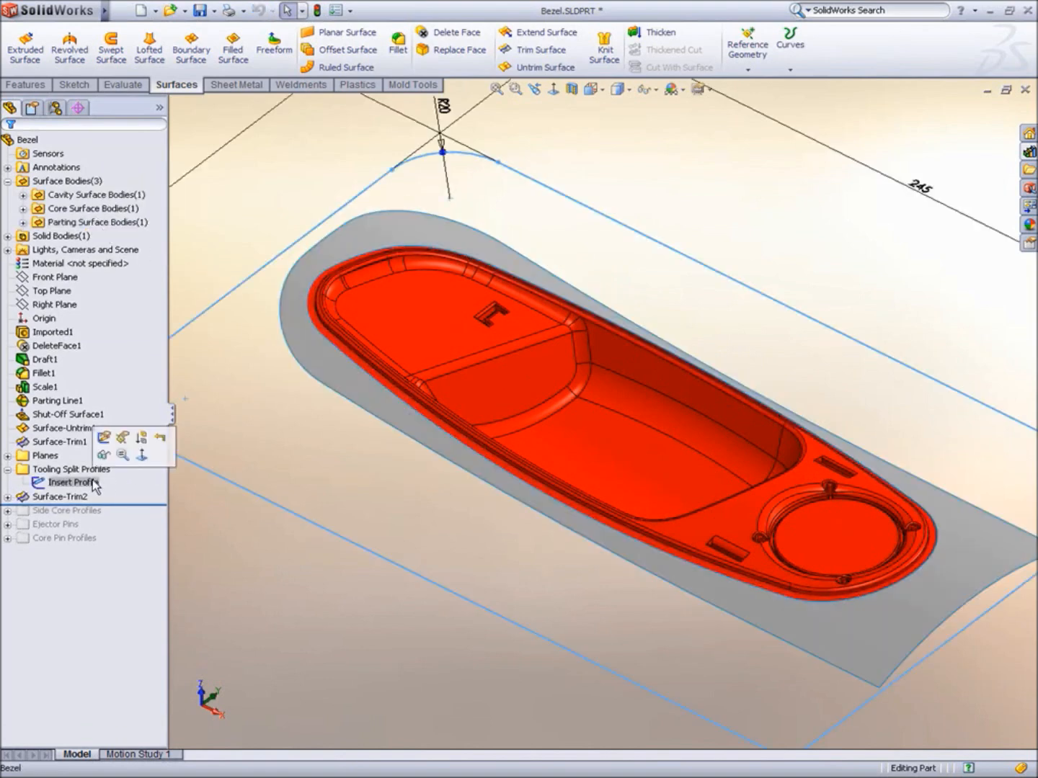
click(431, 86)
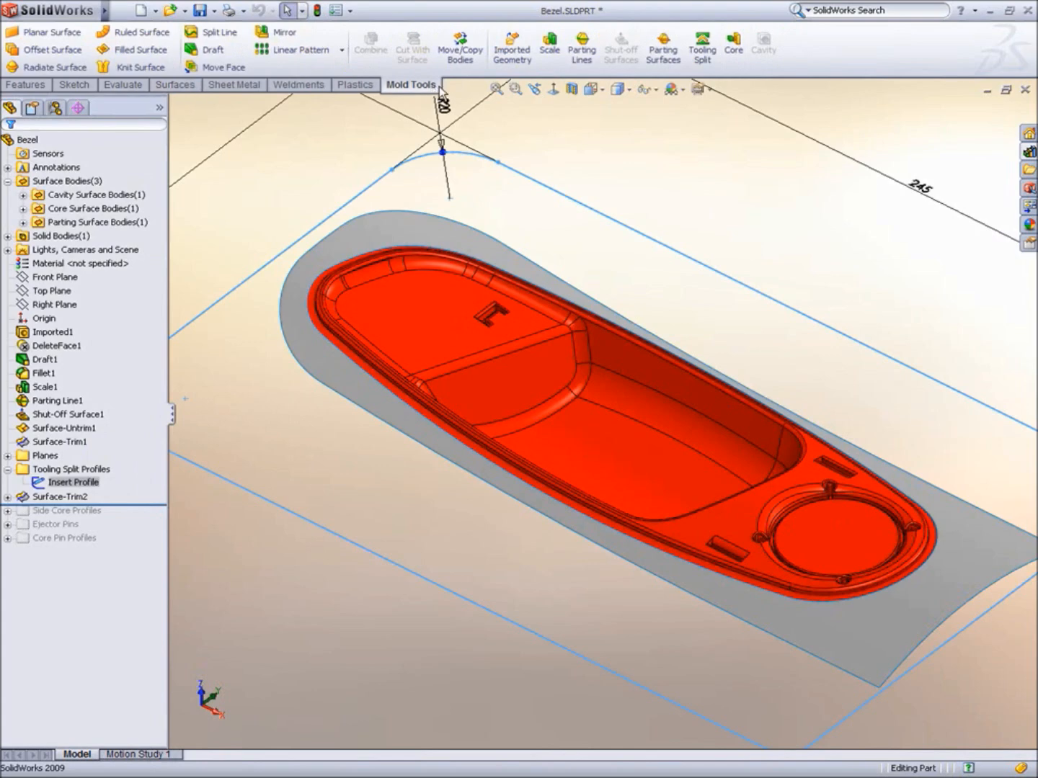
click(702, 51)
middle_drag(616, 320, 609, 230)
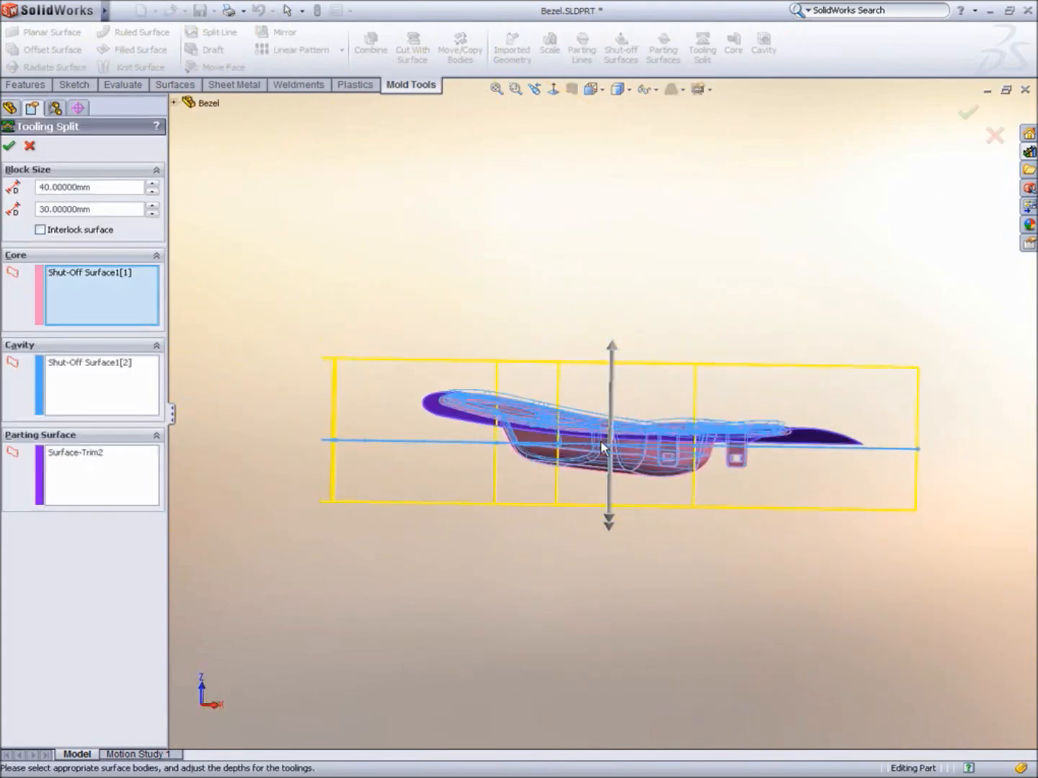
scroll(601, 440, down, 3)
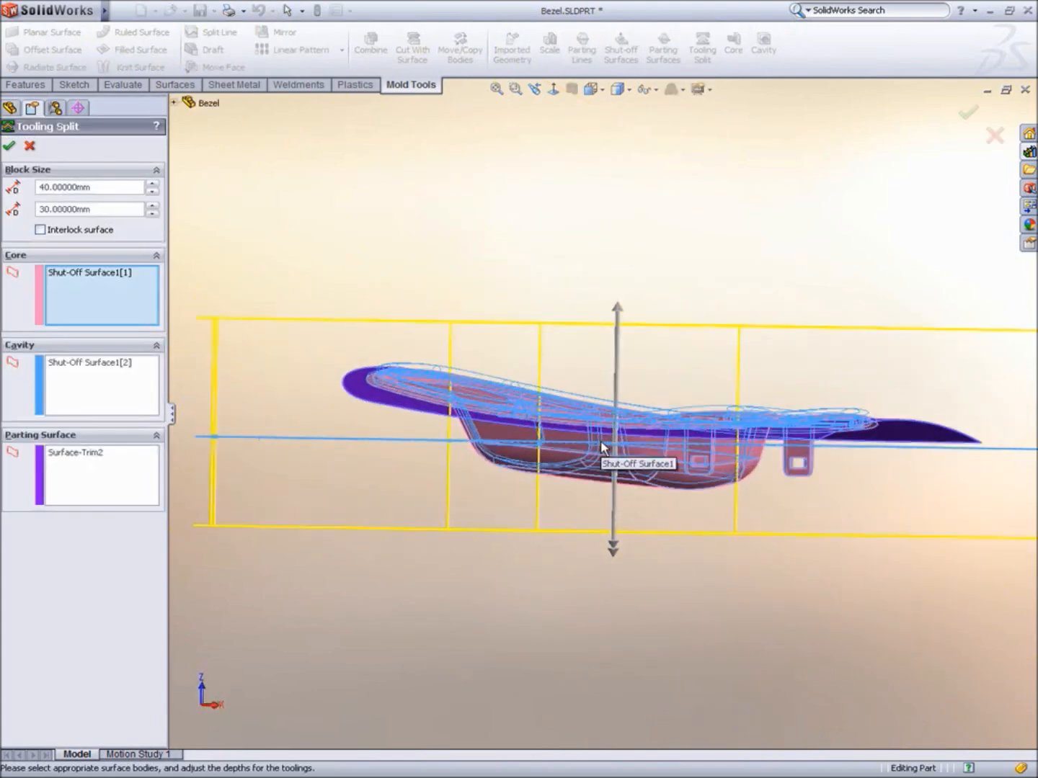
click(98, 230)
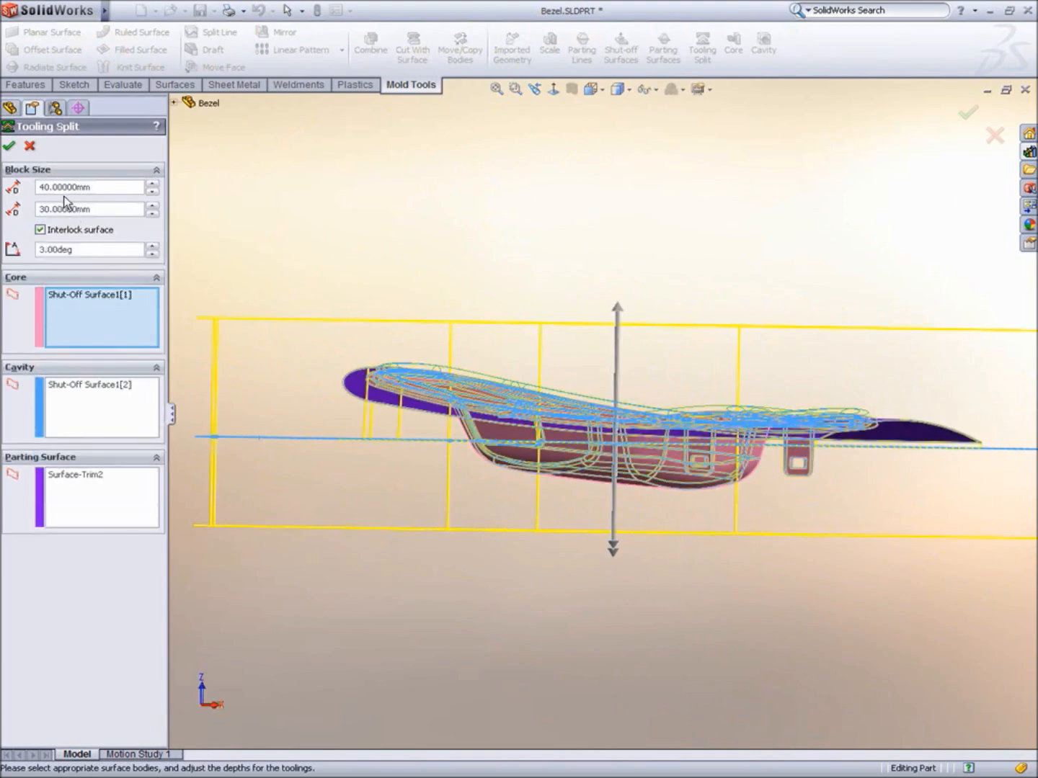
click(10, 145)
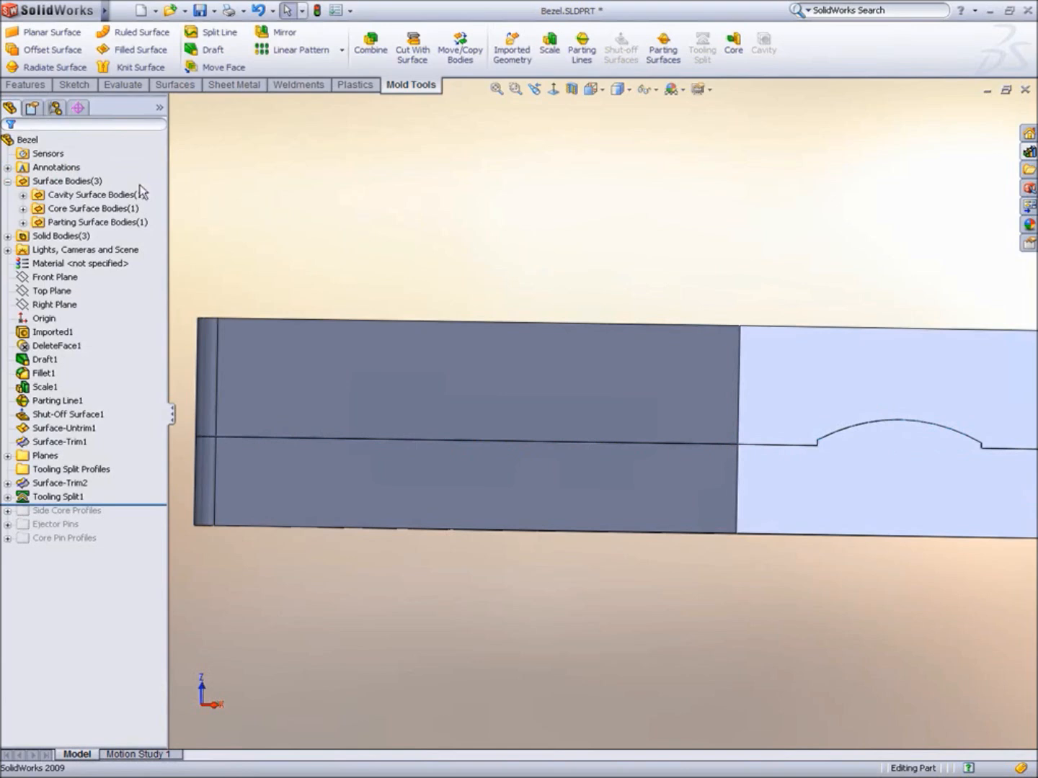
right_click(76, 181)
click(90, 162)
Isolate the upper tooling block to examine its molding face and underside, and end the isolation
scroll(412, 267, up, 4)
middle_drag(411, 268, 535, 308)
right_click(639, 319)
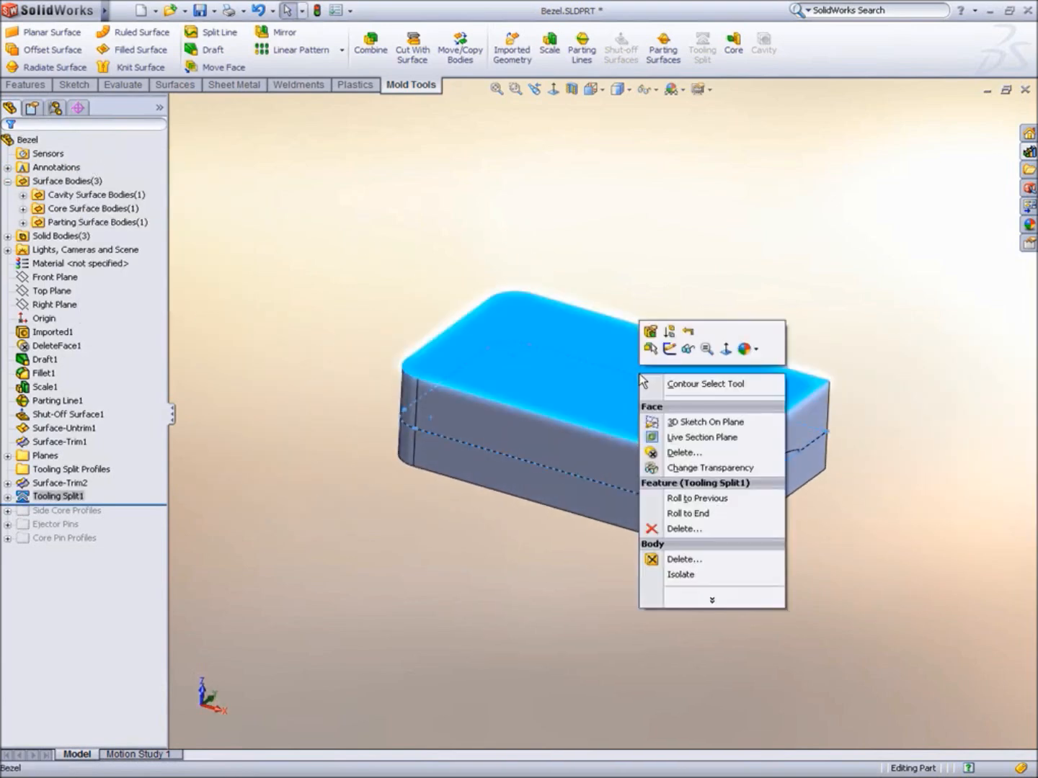
click(685, 576)
middle_drag(684, 568, 651, 406)
scroll(652, 408, down, 3)
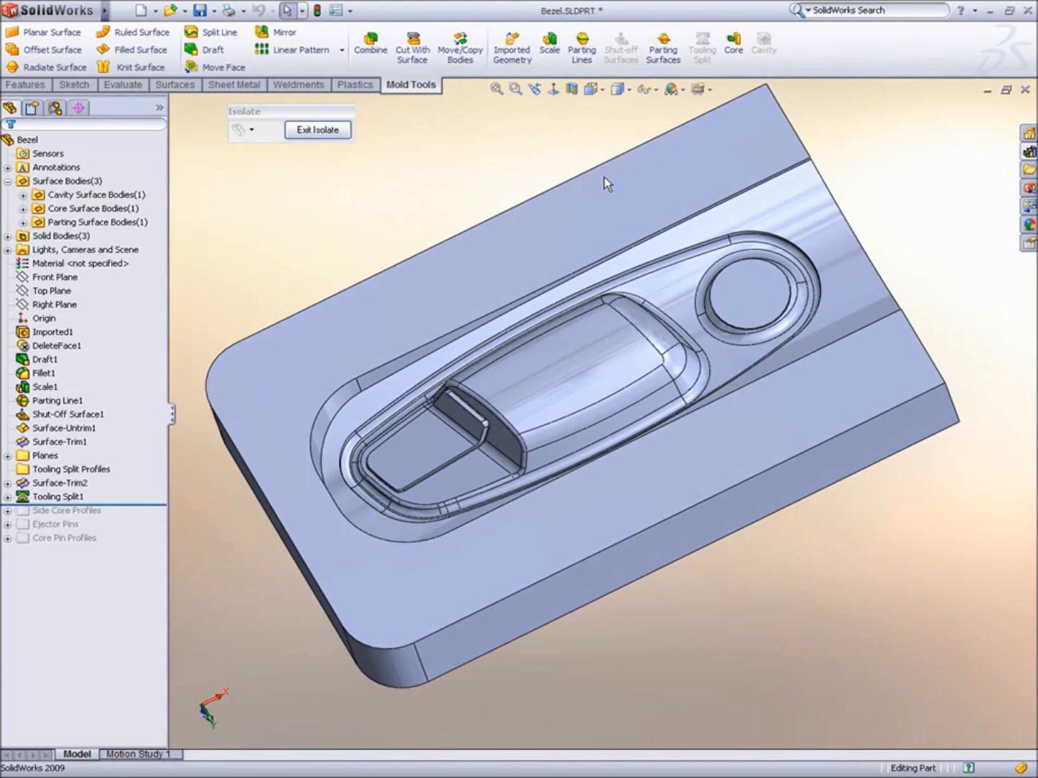
middle_drag(606, 173, 606, 546)
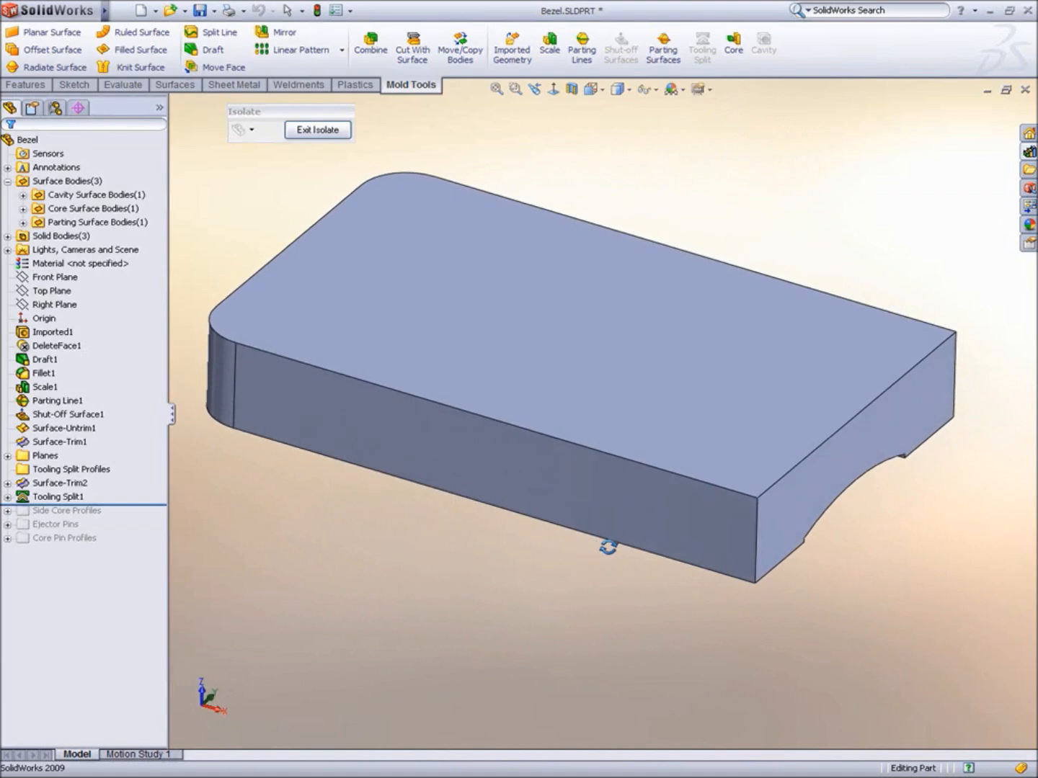
click(331, 134)
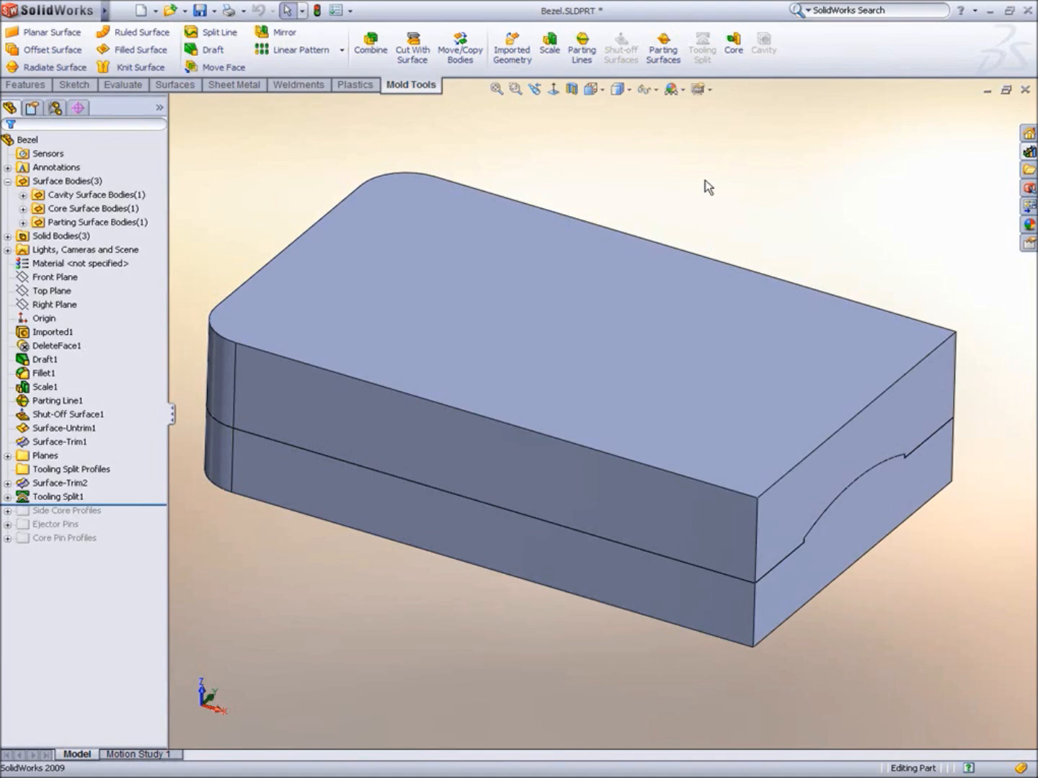
Insert the Sprue-Runner-Gate library feature on the tooling blocks' flat end face, referencing the origin for its sketch point and the Top Plane
click(1029, 152)
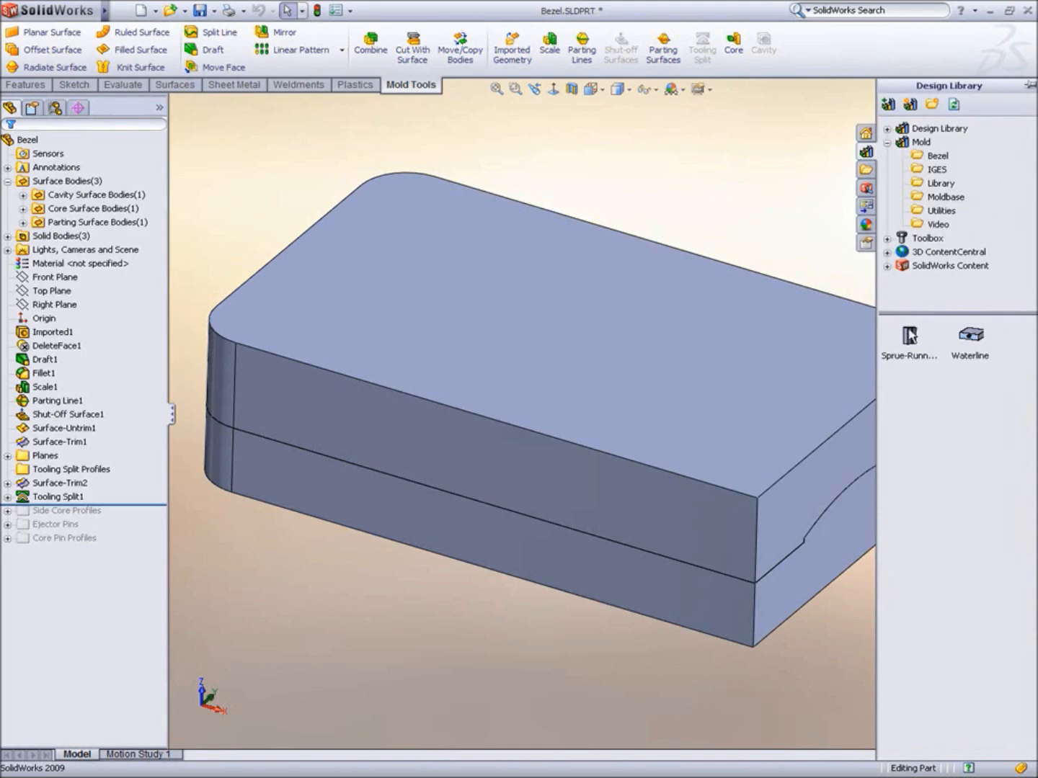
mouse_move(913, 348)
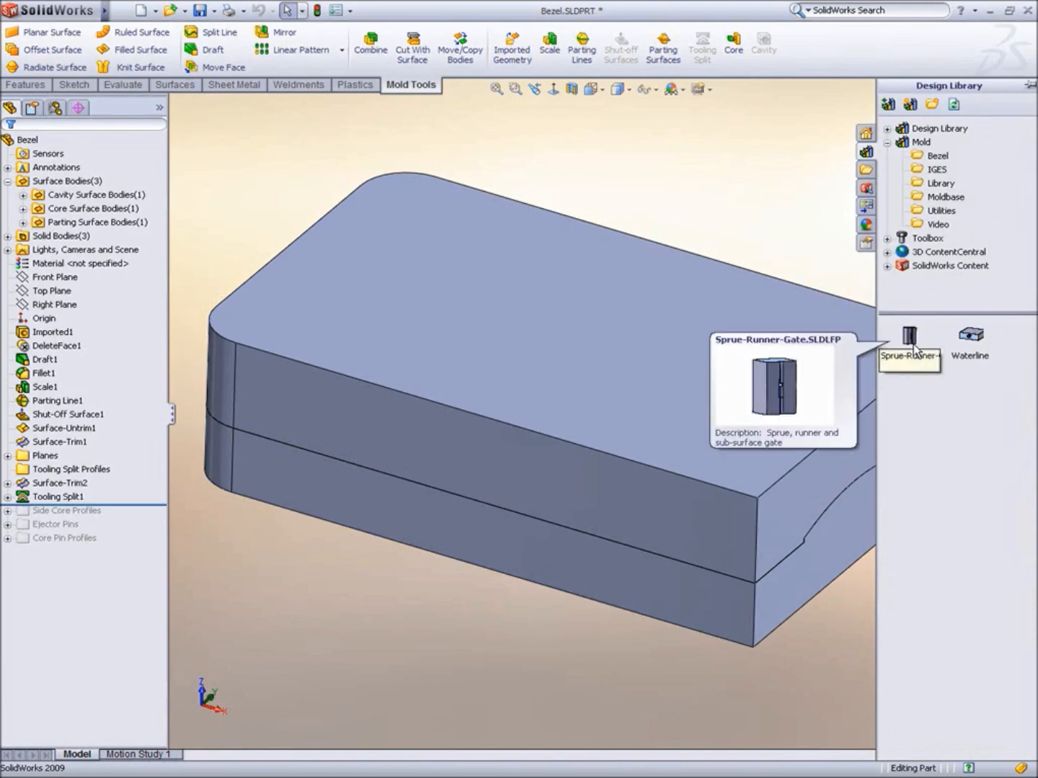
drag(913, 345, 859, 496)
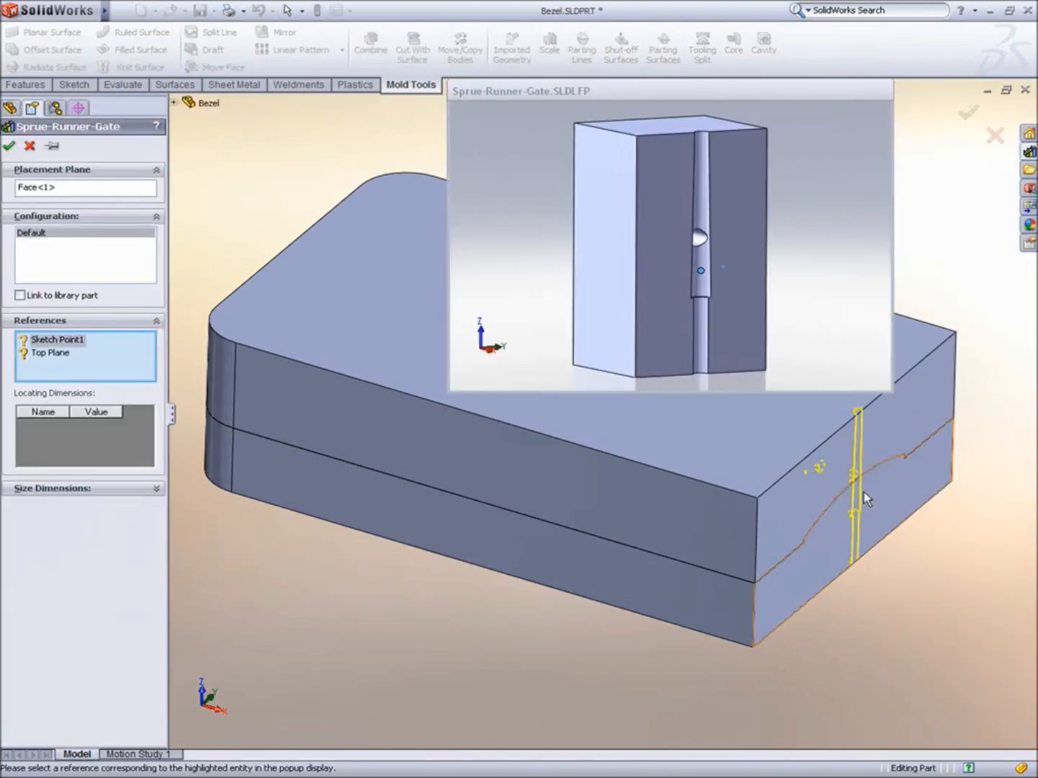
click(174, 108)
click(224, 240)
click(218, 213)
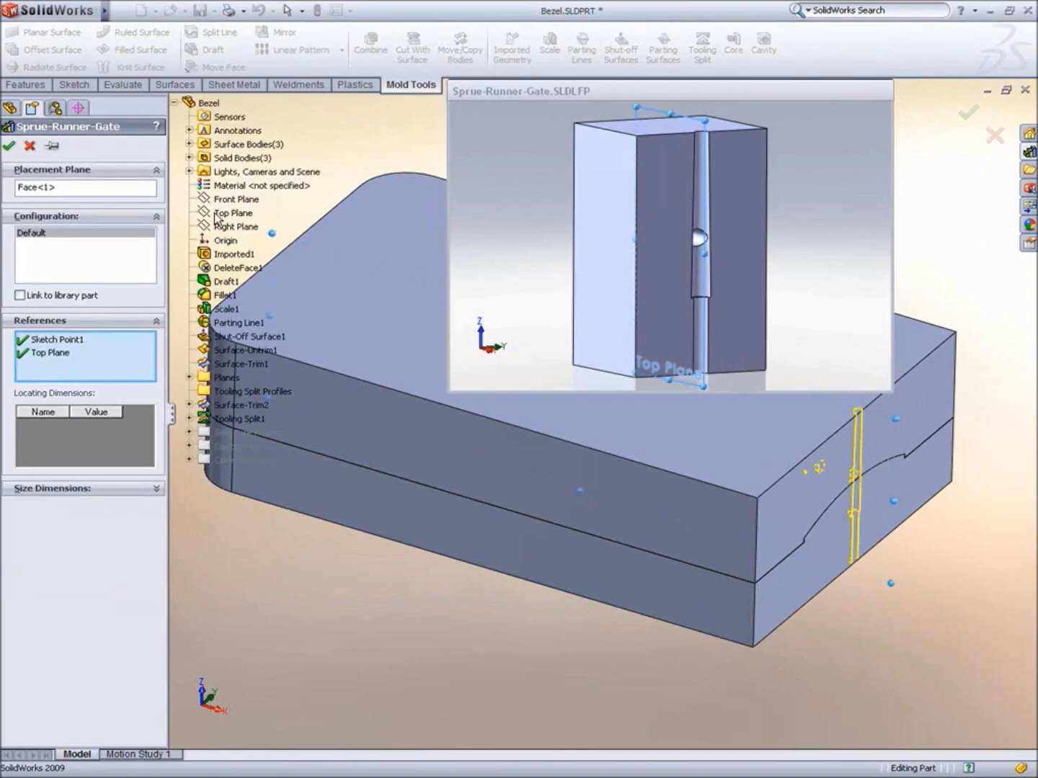
click(8, 146)
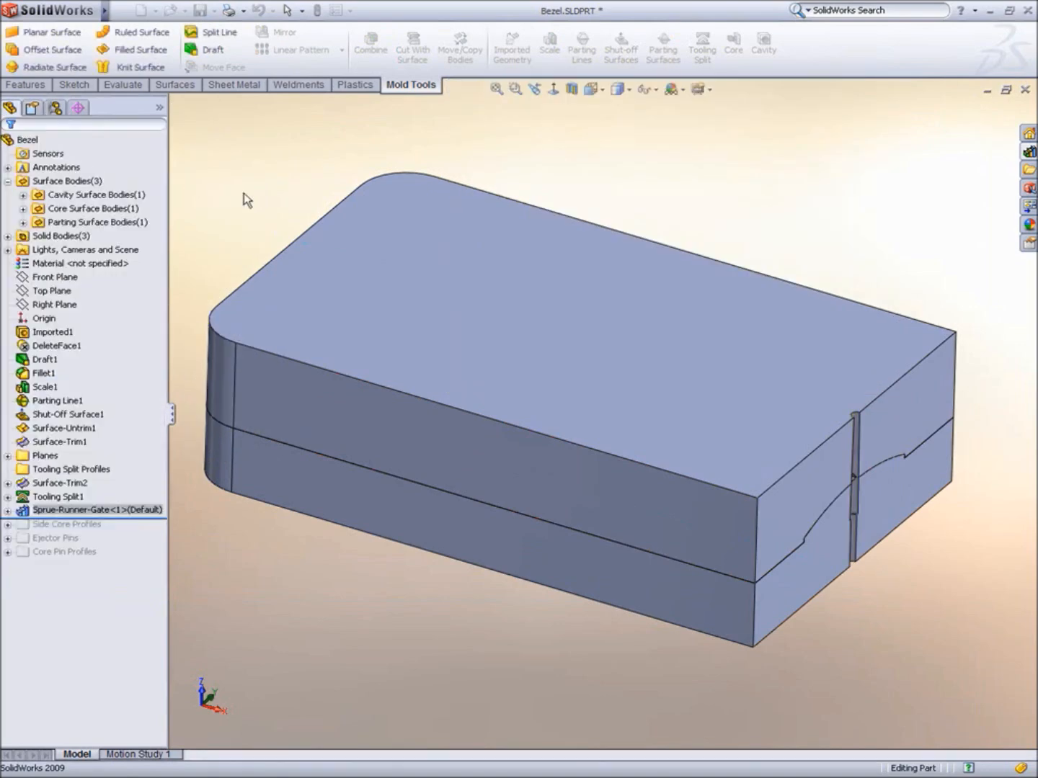
Hide the upper tooling block to expose the lower block with its runner and gate
middle_drag(256, 209, 232, 178)
key(Escape)
click(450, 251)
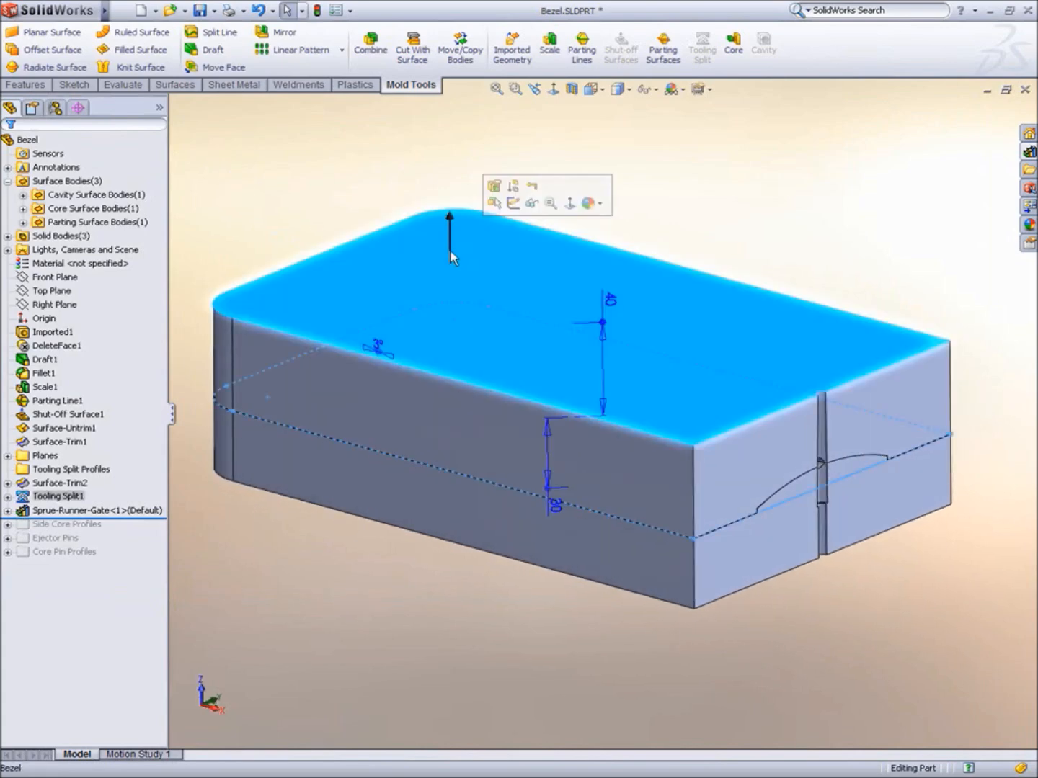
click(532, 203)
middle_drag(638, 285, 638, 227)
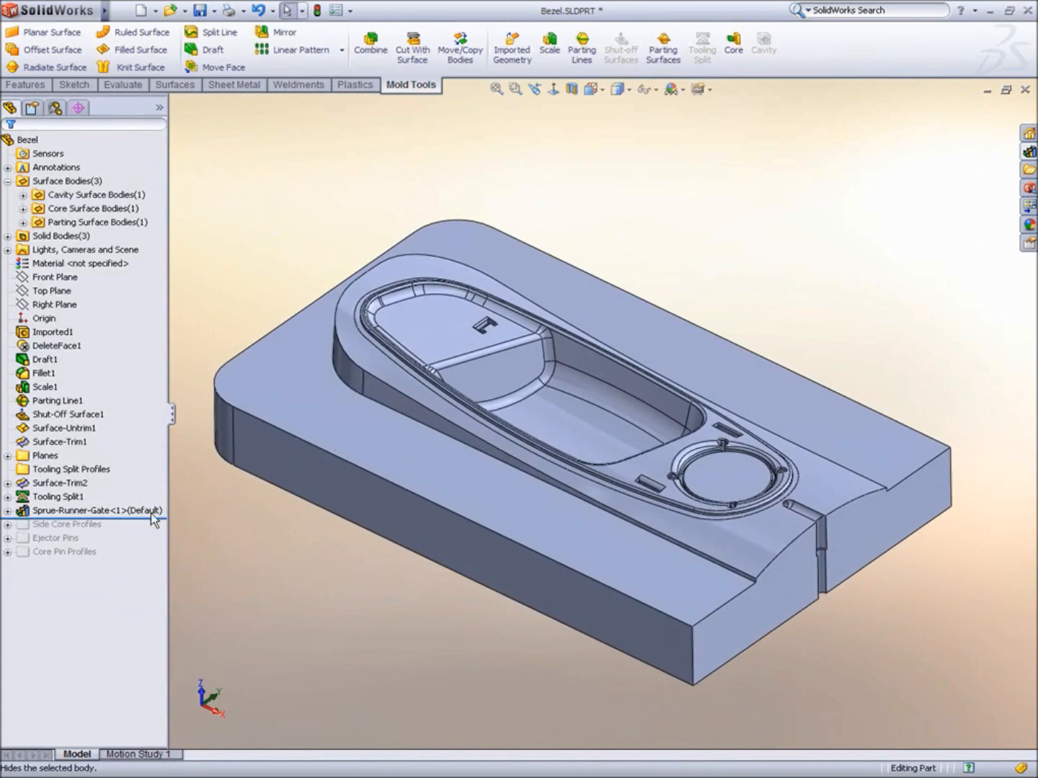
Roll the feature tree forward past the Side Core Profiles folder and edit the Side Core Profile sketch in a face-on view
drag(144, 518, 126, 532)
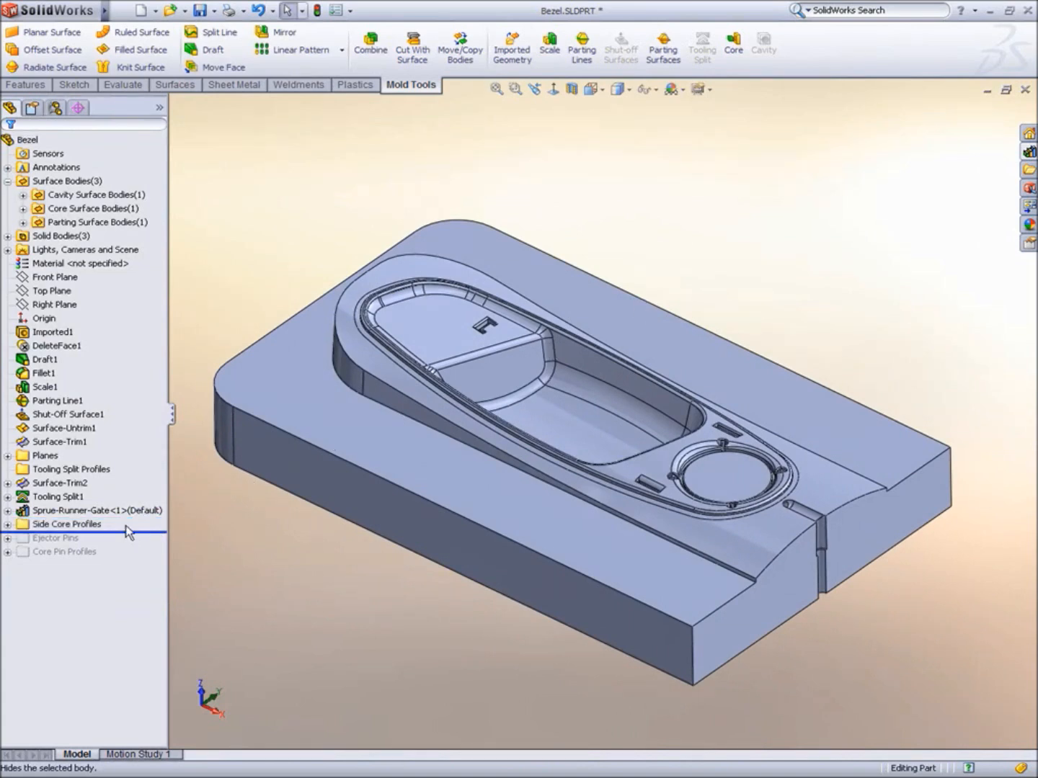
click(8, 525)
click(72, 537)
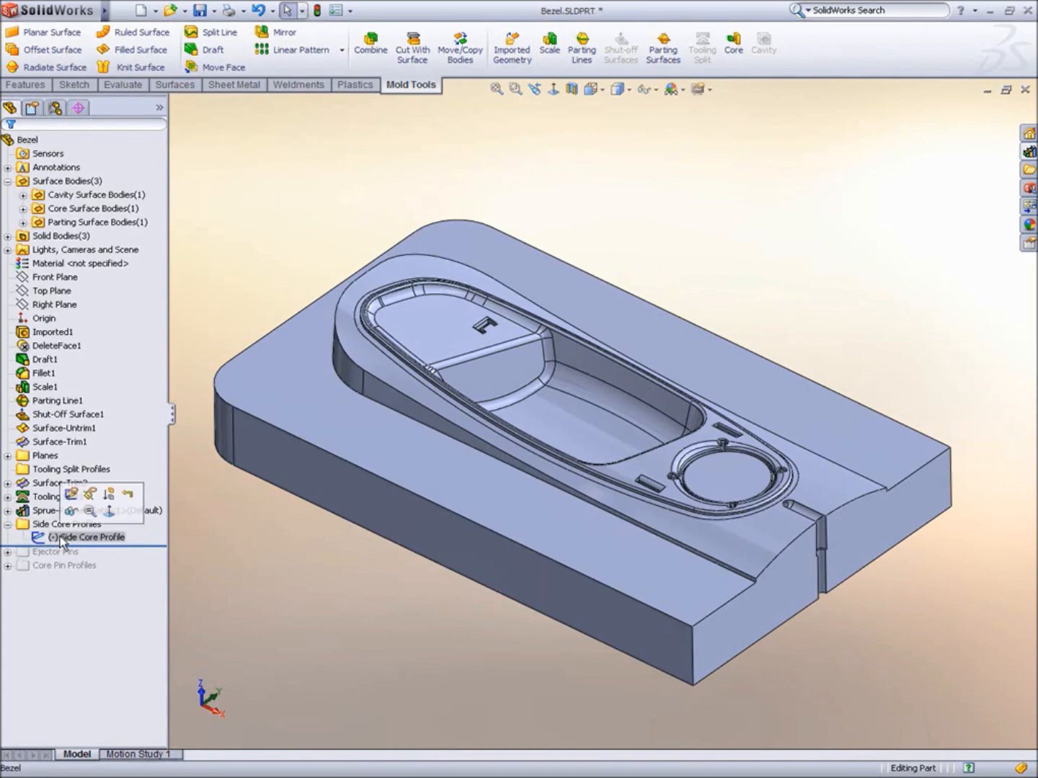
click(71, 494)
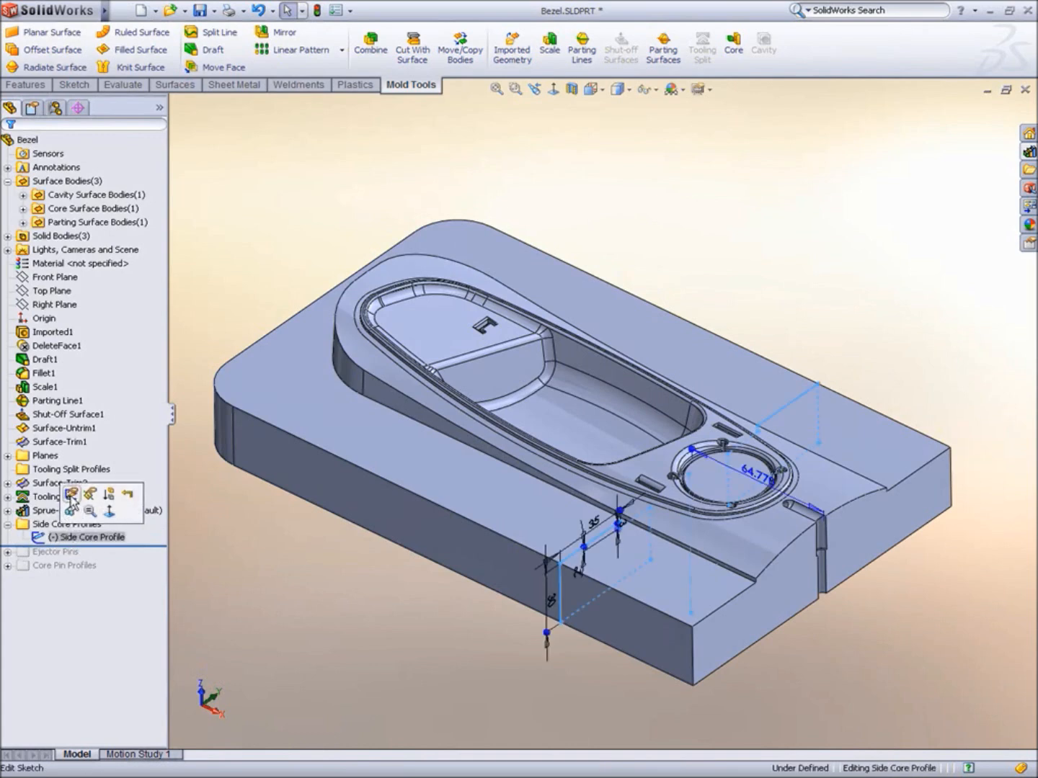
click(602, 90)
click(617, 161)
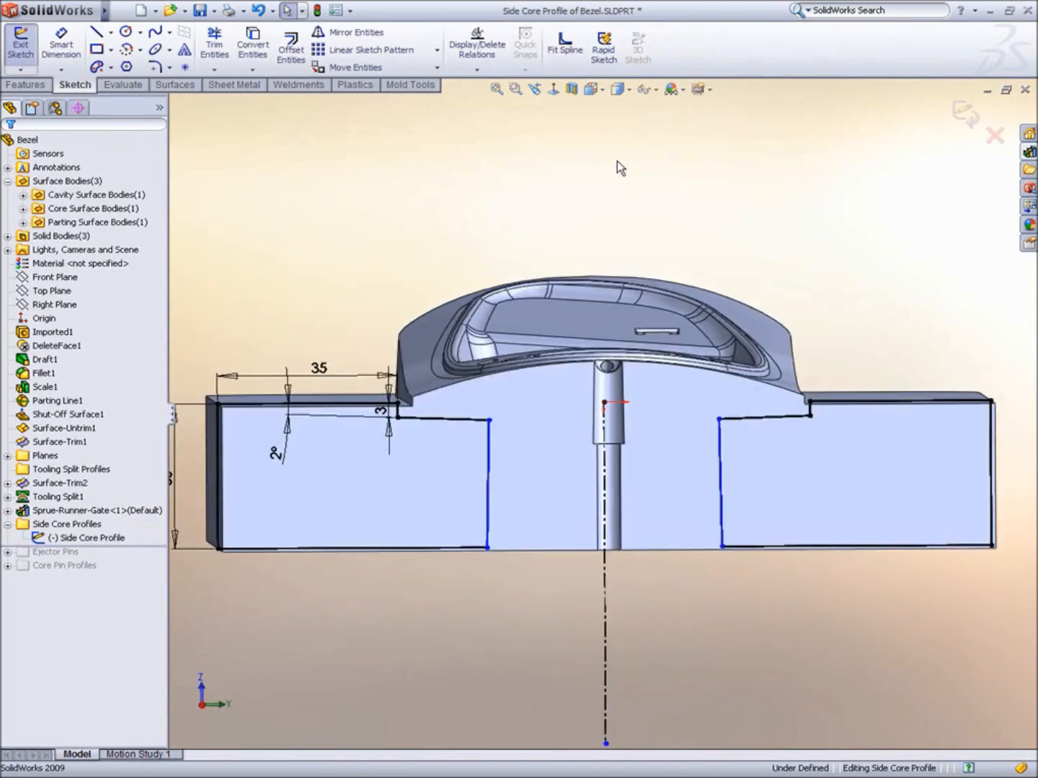
Display the model as wireframe and enable hidden edge selection in wireframe and HLV modes in the Display/Selection system options
click(629, 90)
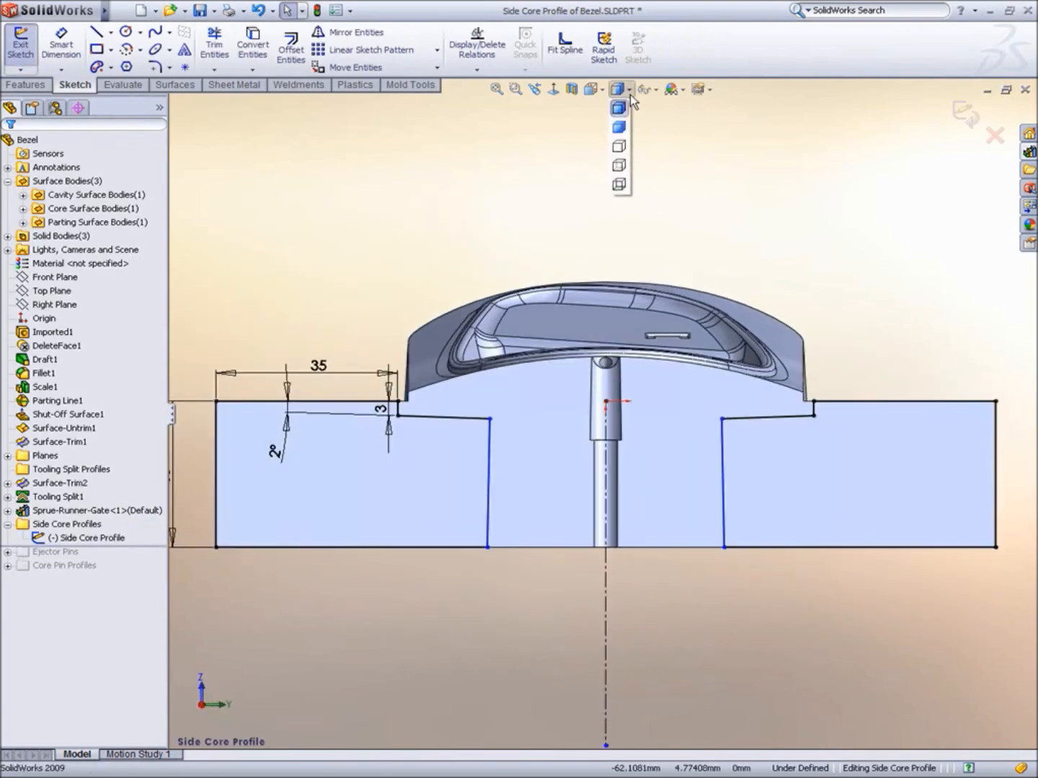
click(619, 186)
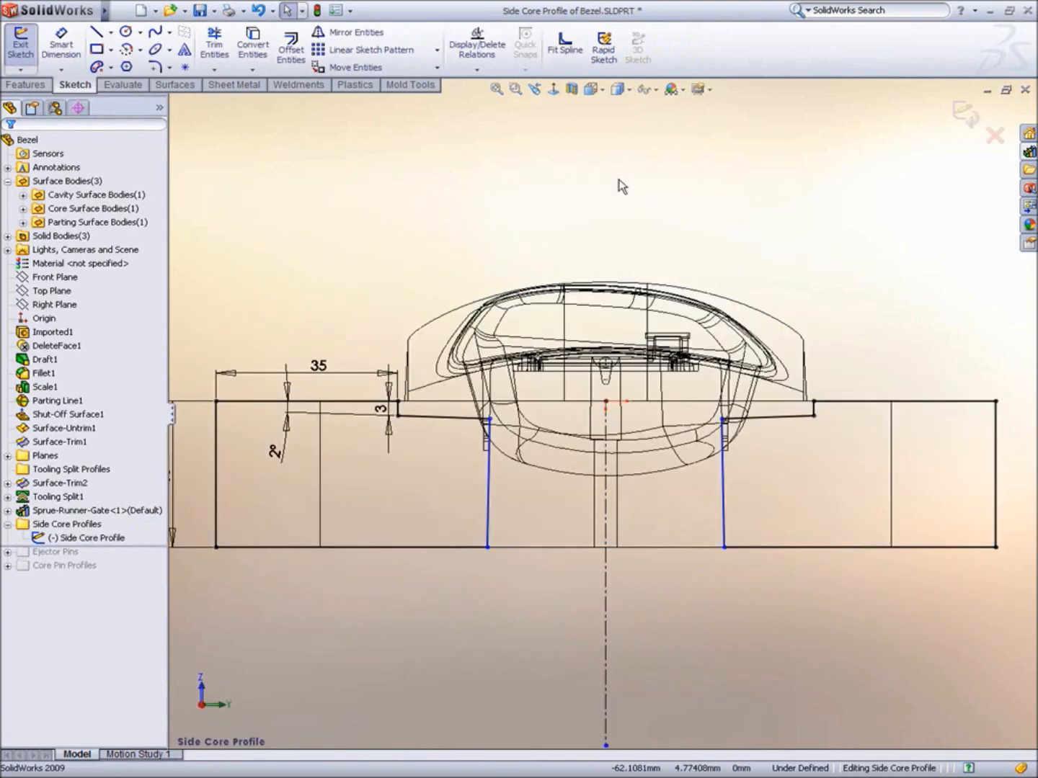
click(336, 9)
click(242, 265)
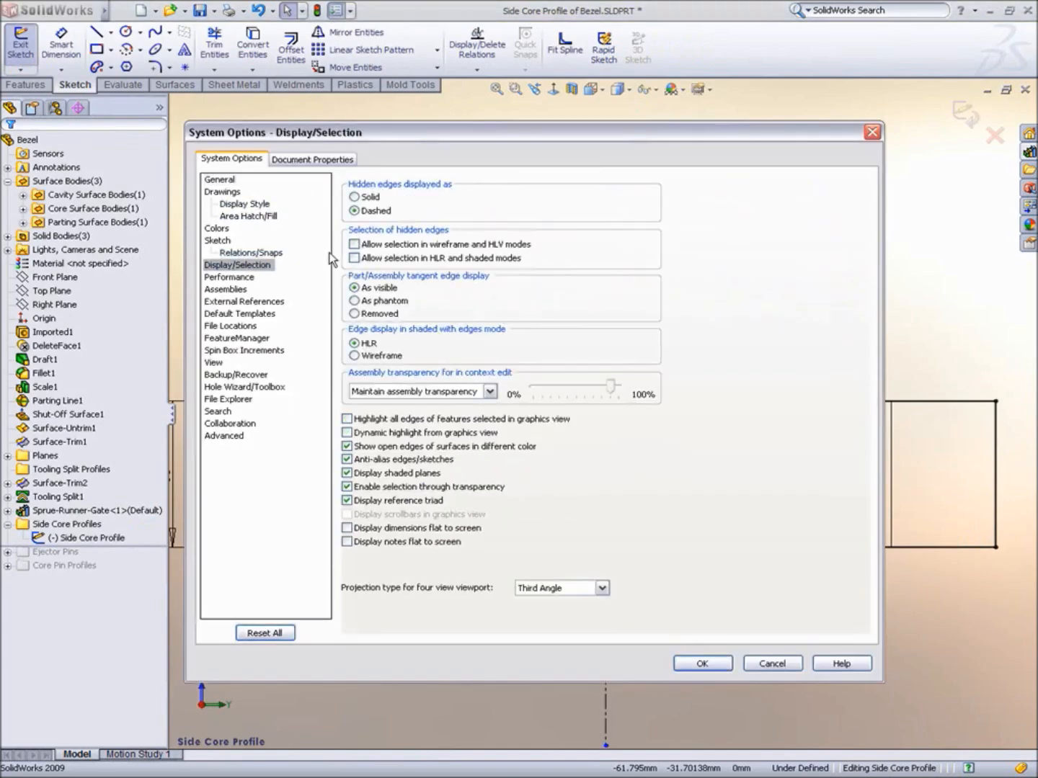
click(370, 247)
click(701, 664)
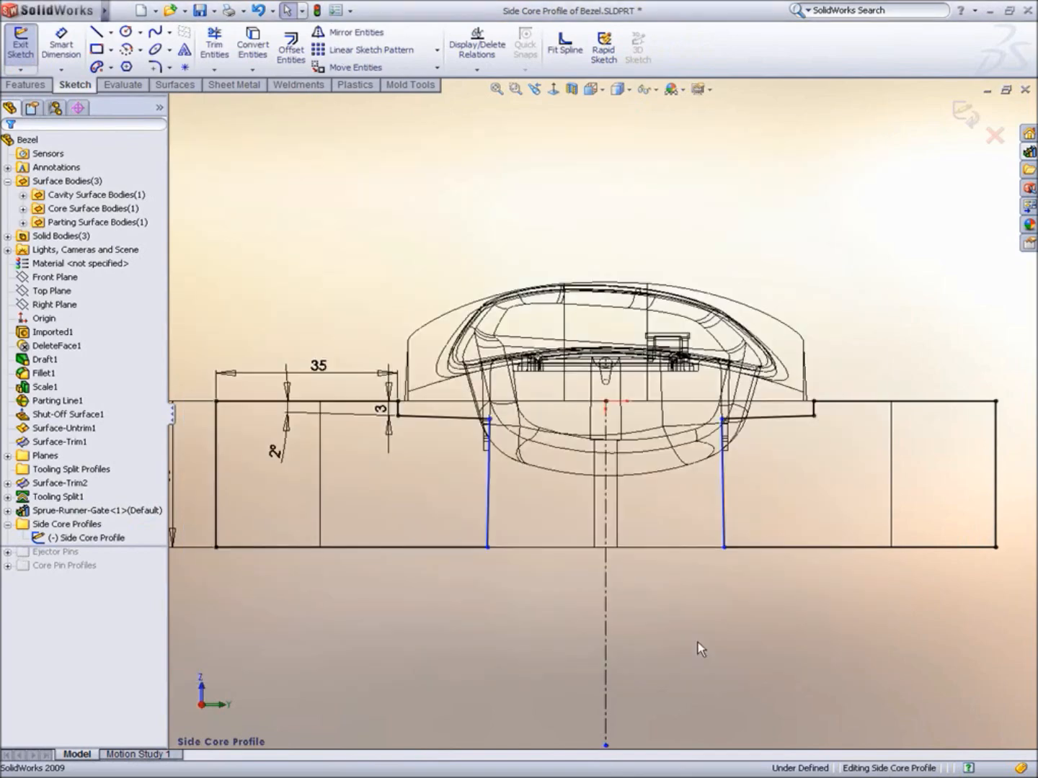
Make the side core profile's free inner line collinear with the slot's model edge, restore the shaded display and close the sketch
mouse_move(487, 490)
mouse_down()
mouse_move(528, 484)
mouse_move(469, 487)
mouse_up()
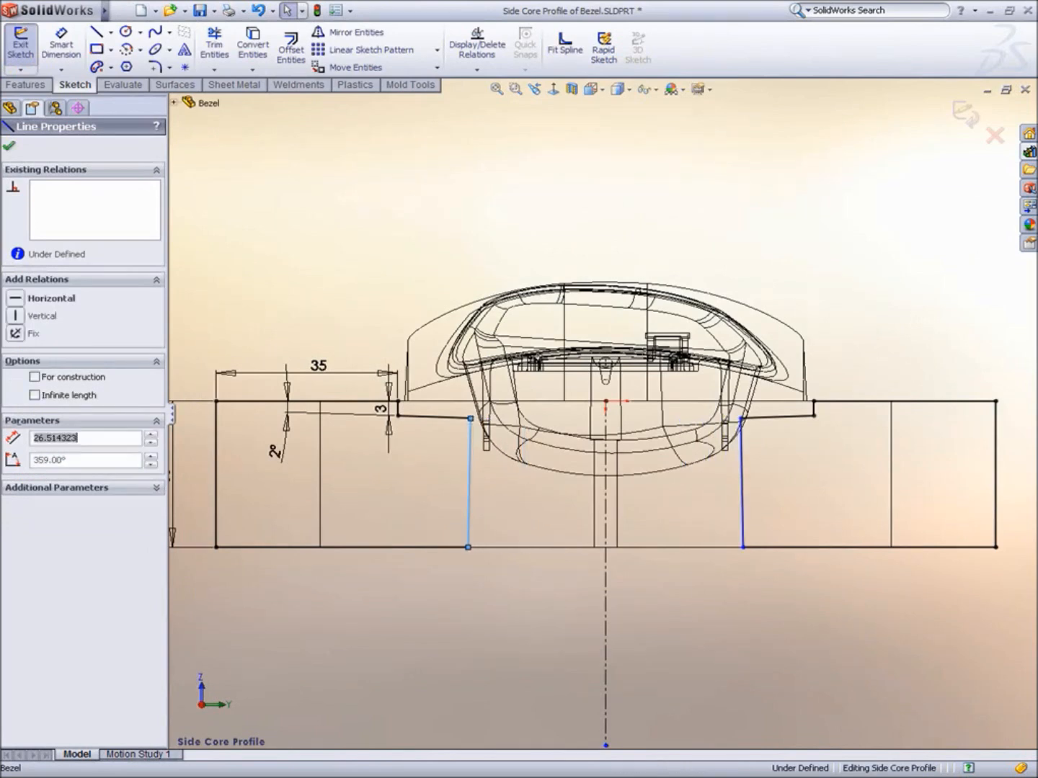
ctrl+click(493, 424)
click(535, 354)
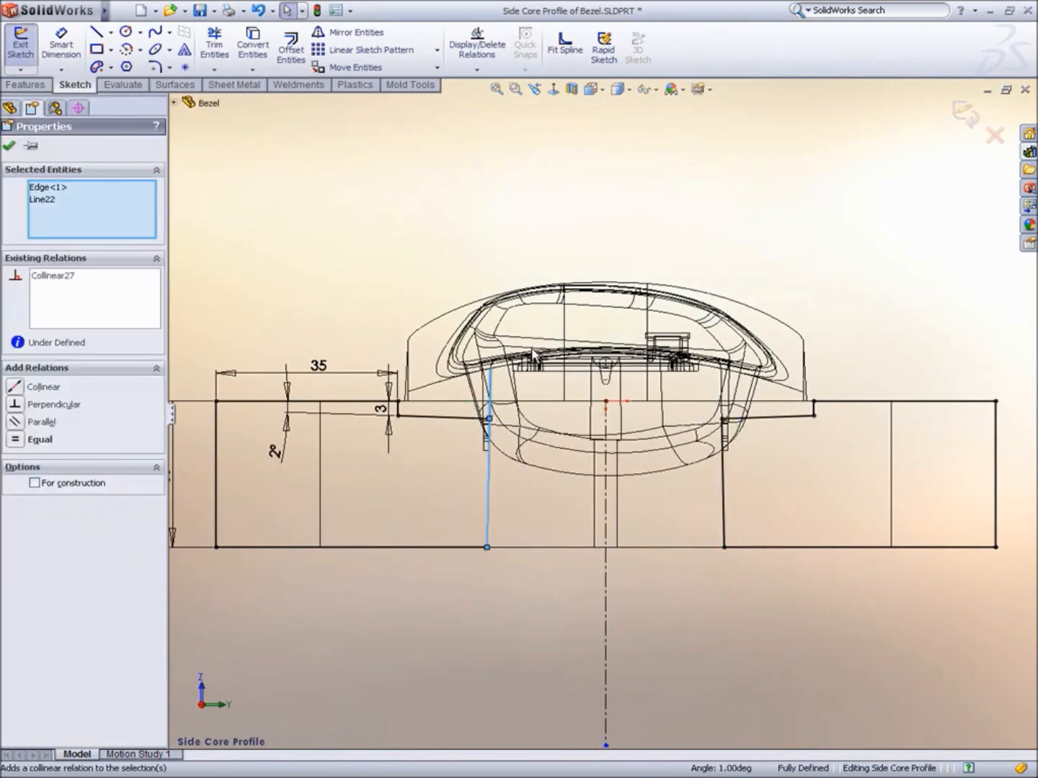
click(552, 321)
click(618, 89)
click(619, 112)
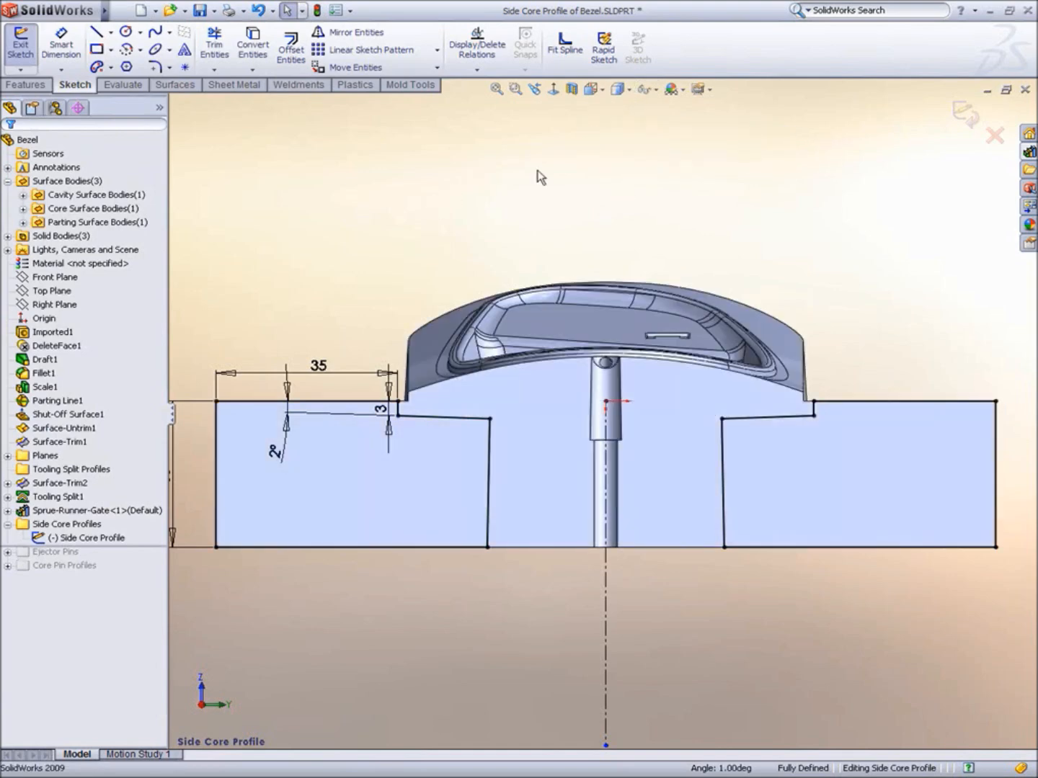
click(963, 113)
Extract both side cores with the Core feature from the Side Core Profile, using blind depths in both directions, the first 10 mm
key(ctrl+7)
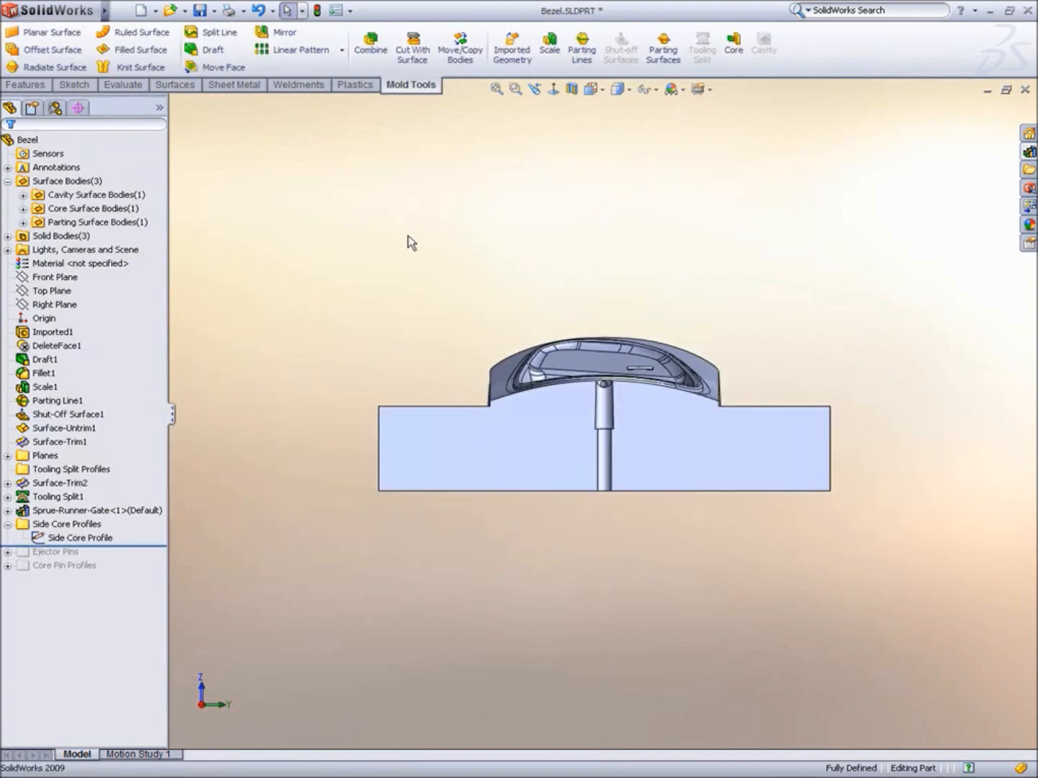
mouse_move(474, 294)
middle_down()
mouse_move(384, 377)
mouse_move(469, 308)
middle_up()
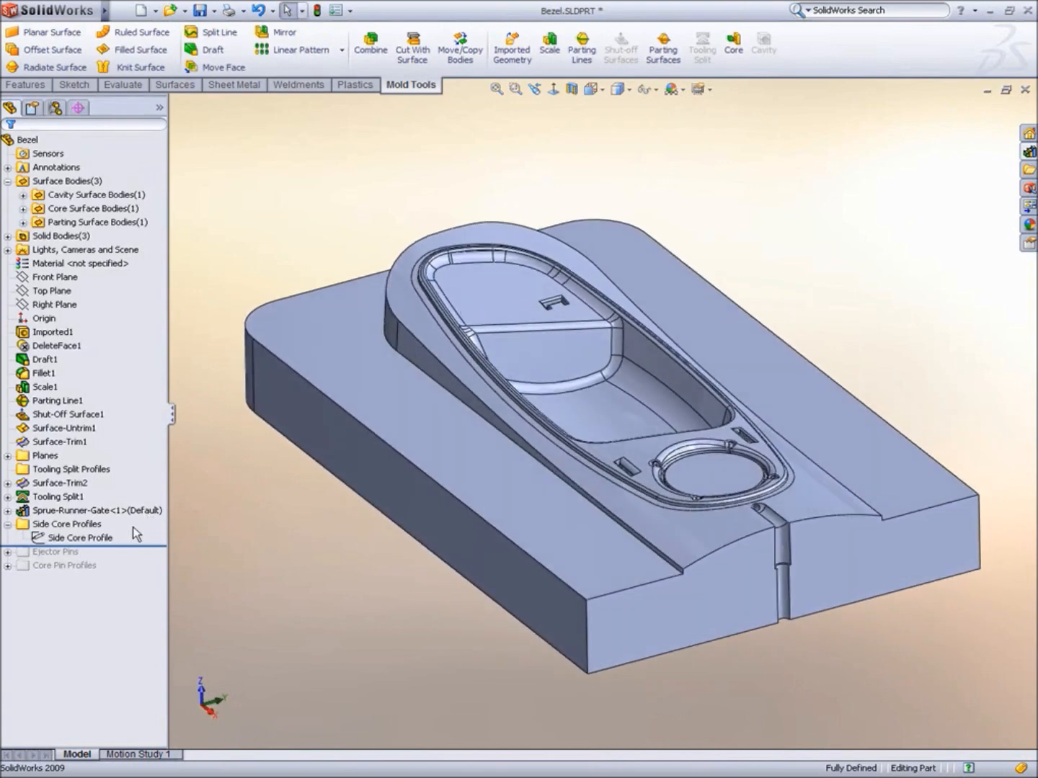
click(105, 540)
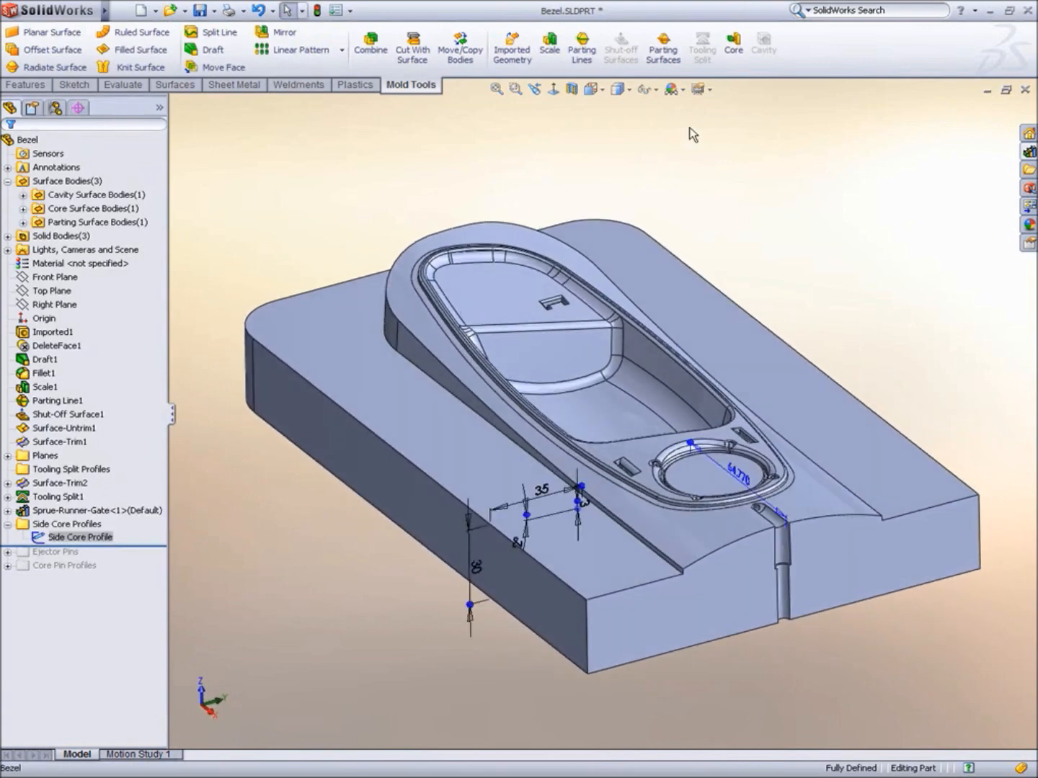
click(734, 52)
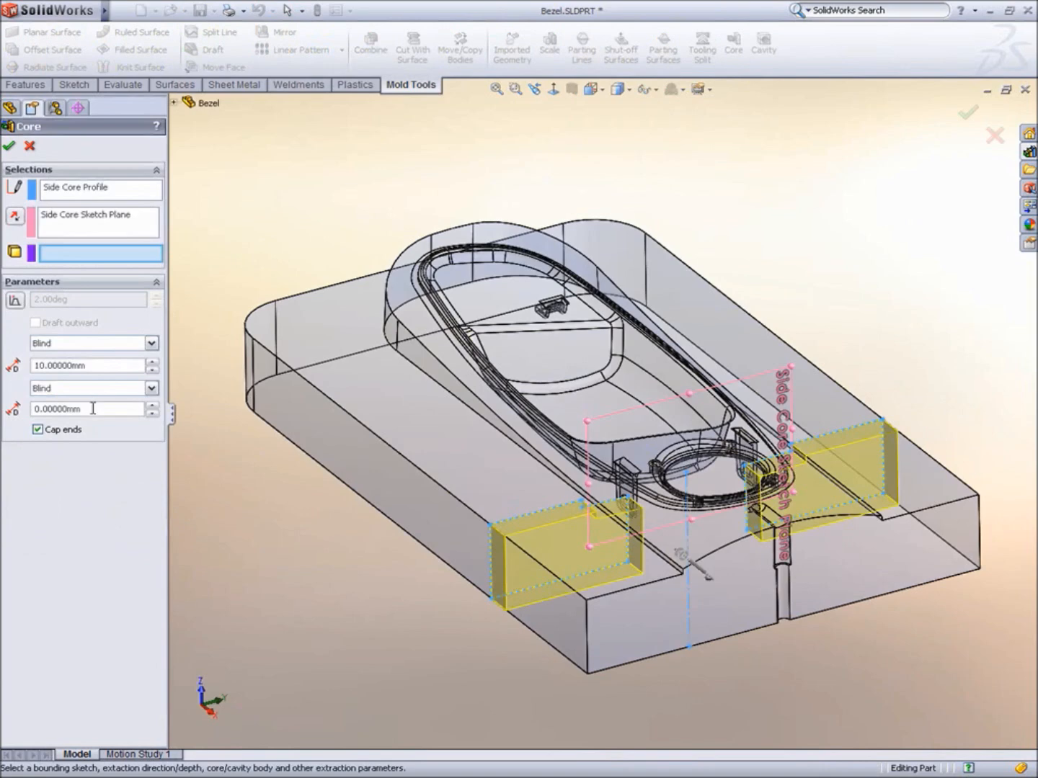
click(268, 394)
right_click(269, 398)
click(302, 425)
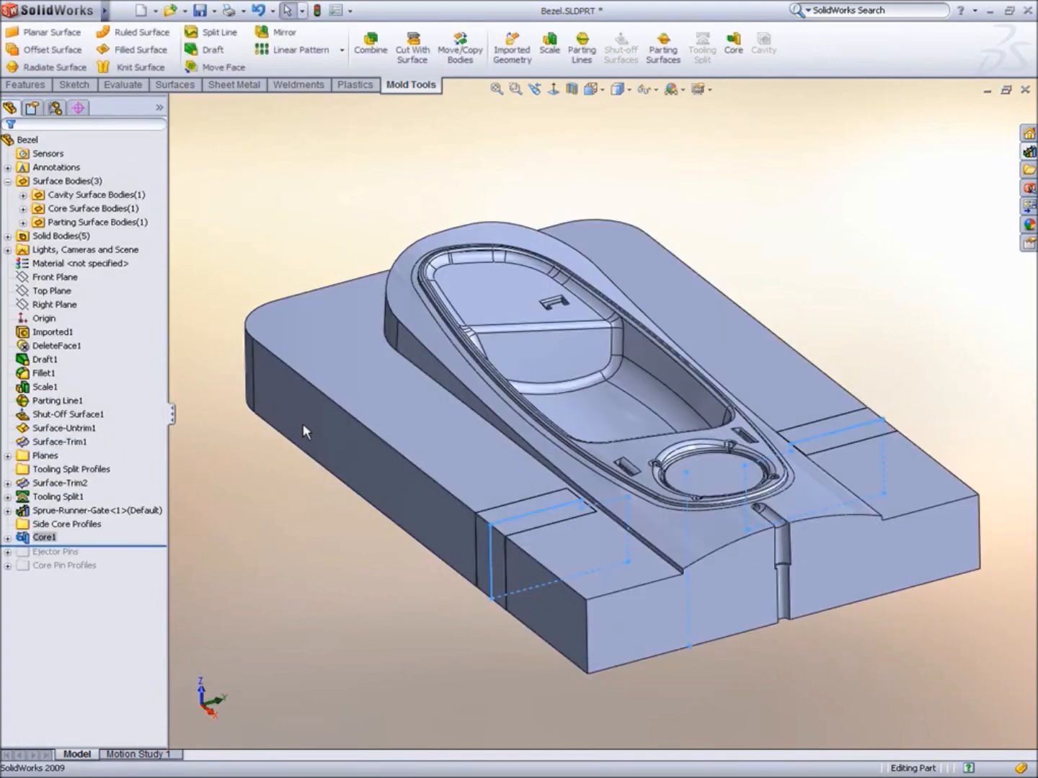
Move the main lower tooling block about 48.8 mm up along Z, leaving the two side cores in place
click(313, 541)
middle_drag(511, 469, 622, 477)
scroll(881, 540, down, 2)
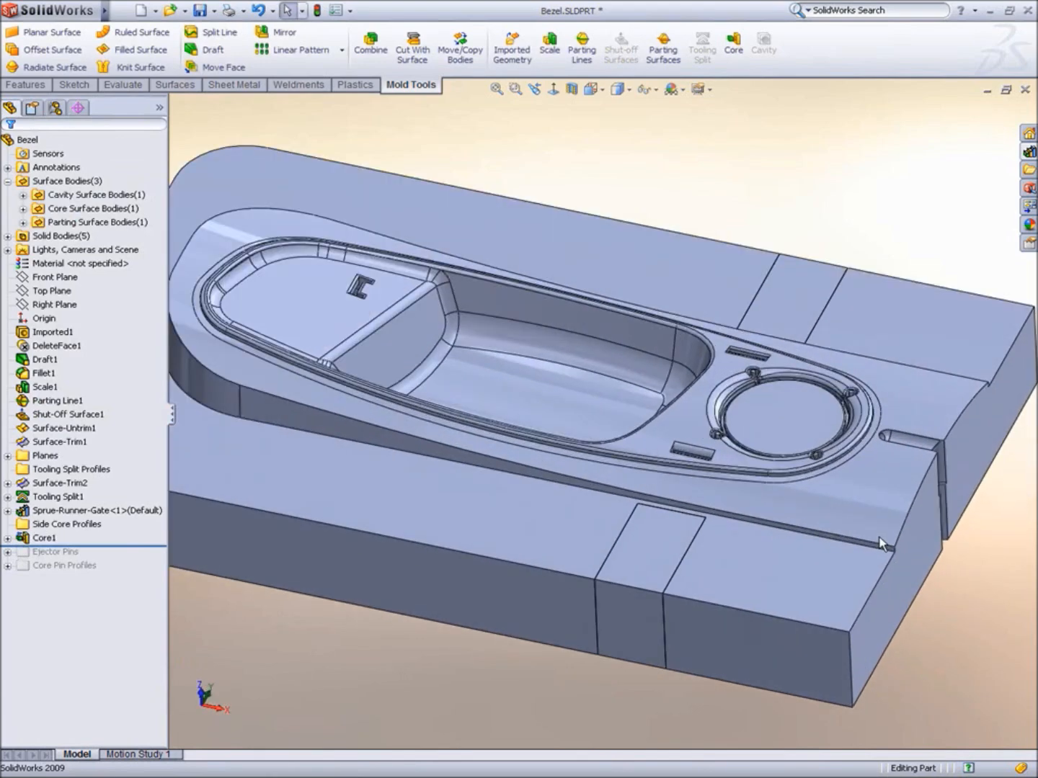
click(462, 54)
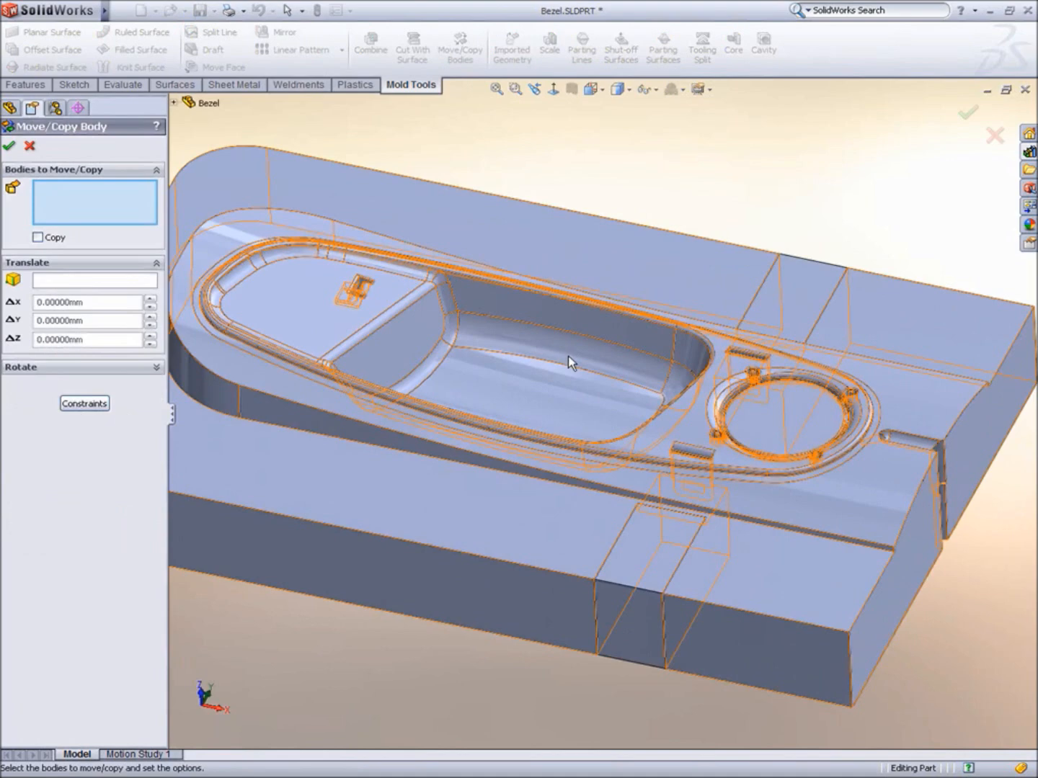
click(569, 357)
drag(533, 360, 531, 236)
right_click(531, 235)
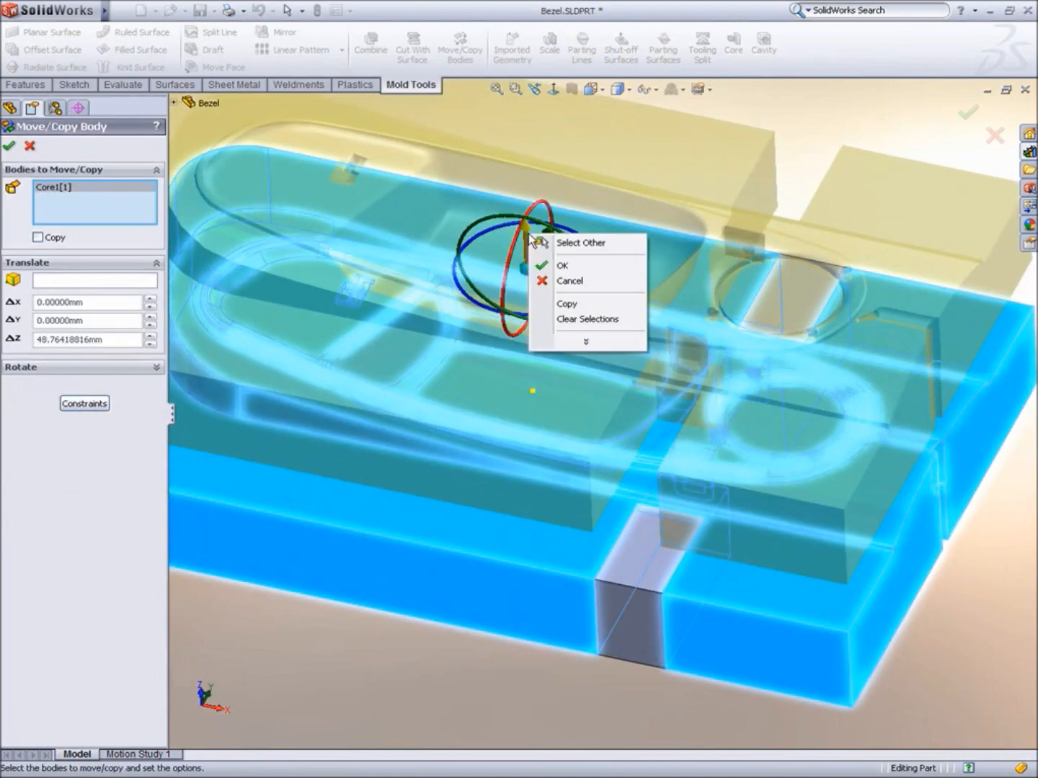
click(561, 265)
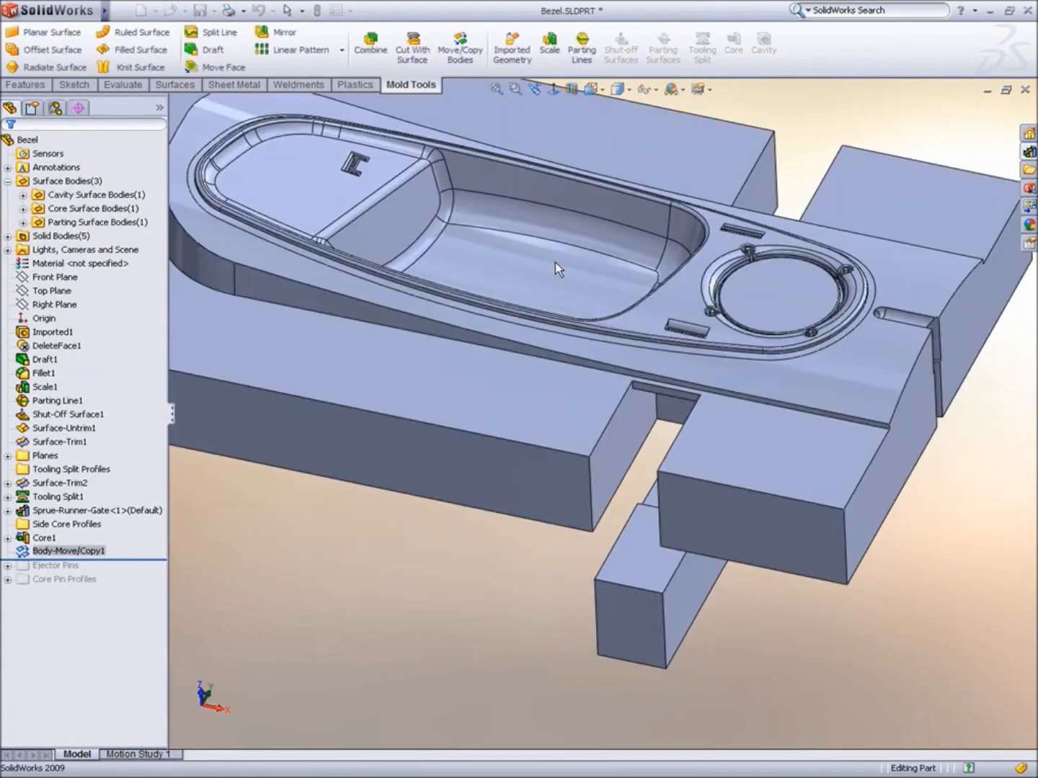
Draft both side faces of the -Y side core by 3 degrees so they taper inward, with its outer end face as neutral plane
middle_drag(603, 591, 669, 480)
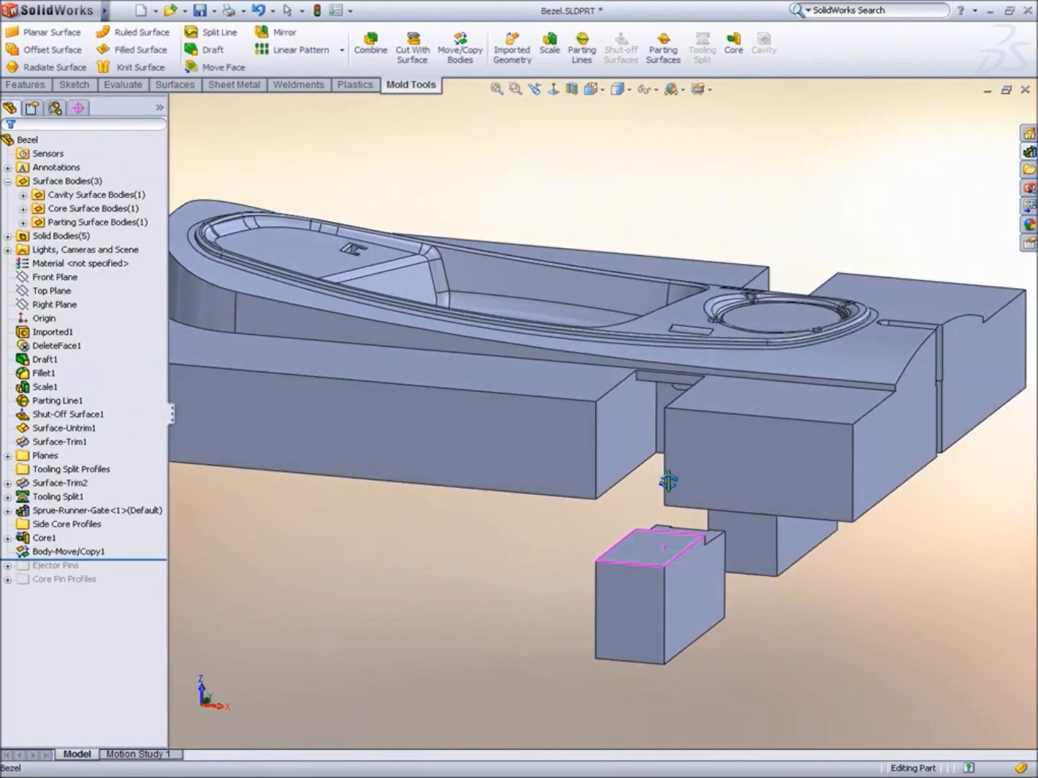
scroll(715, 596, down, 2)
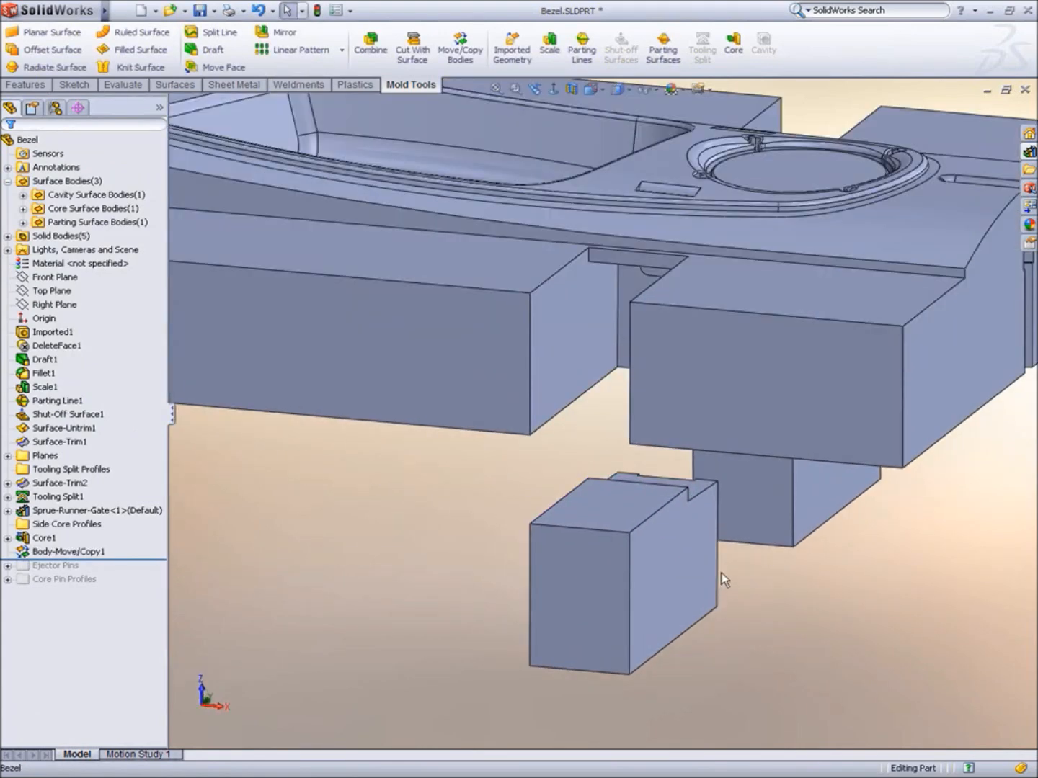
click(595, 561)
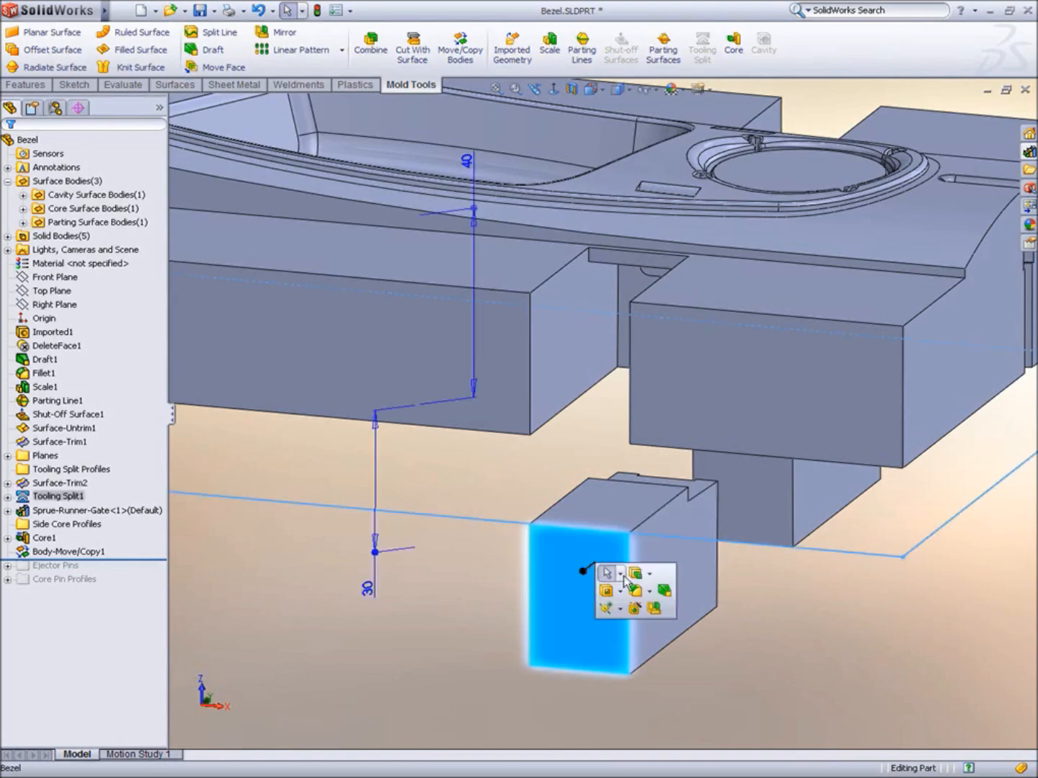
click(663, 594)
click(664, 592)
middle_drag(632, 559, 515, 584)
click(514, 592)
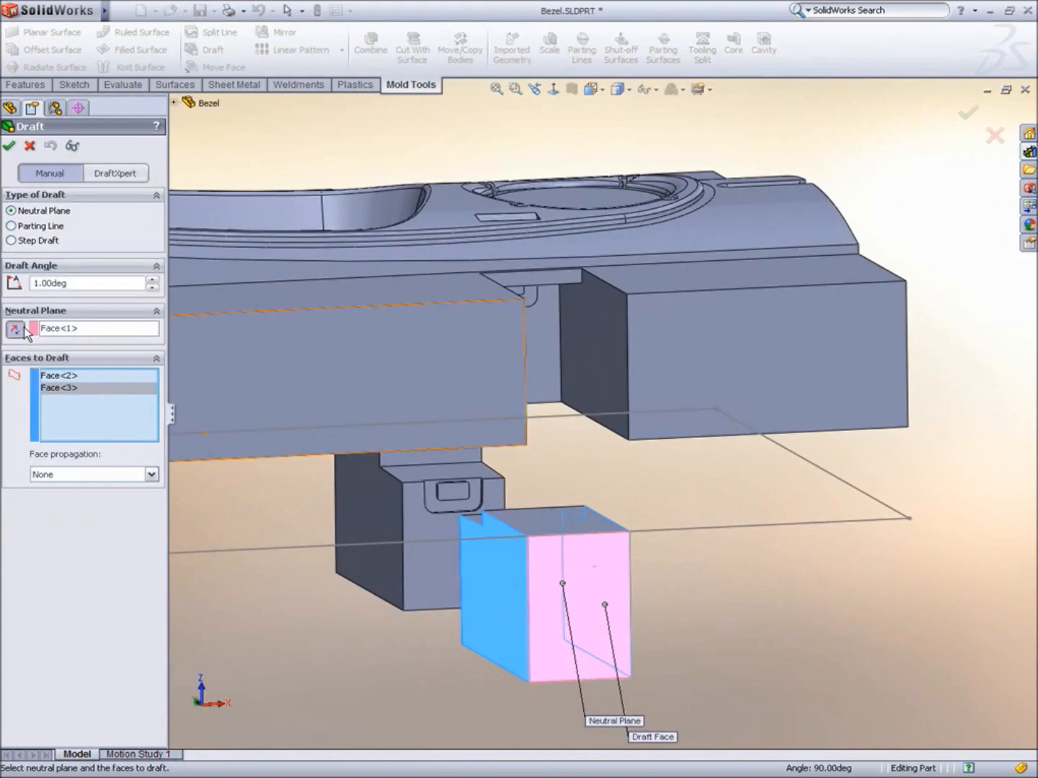
right_click(319, 581)
click(355, 607)
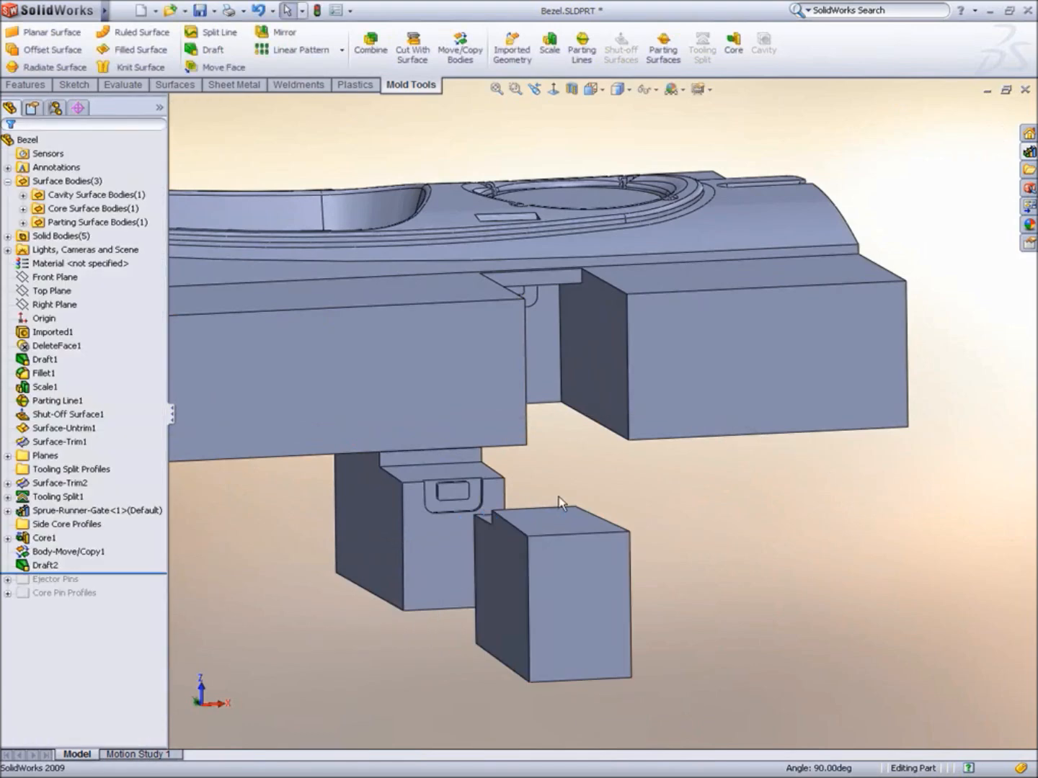
Draft both side walls of the block's -Y side core pocket to match the core, using the block's outer face as neutral plane
click(667, 417)
click(730, 445)
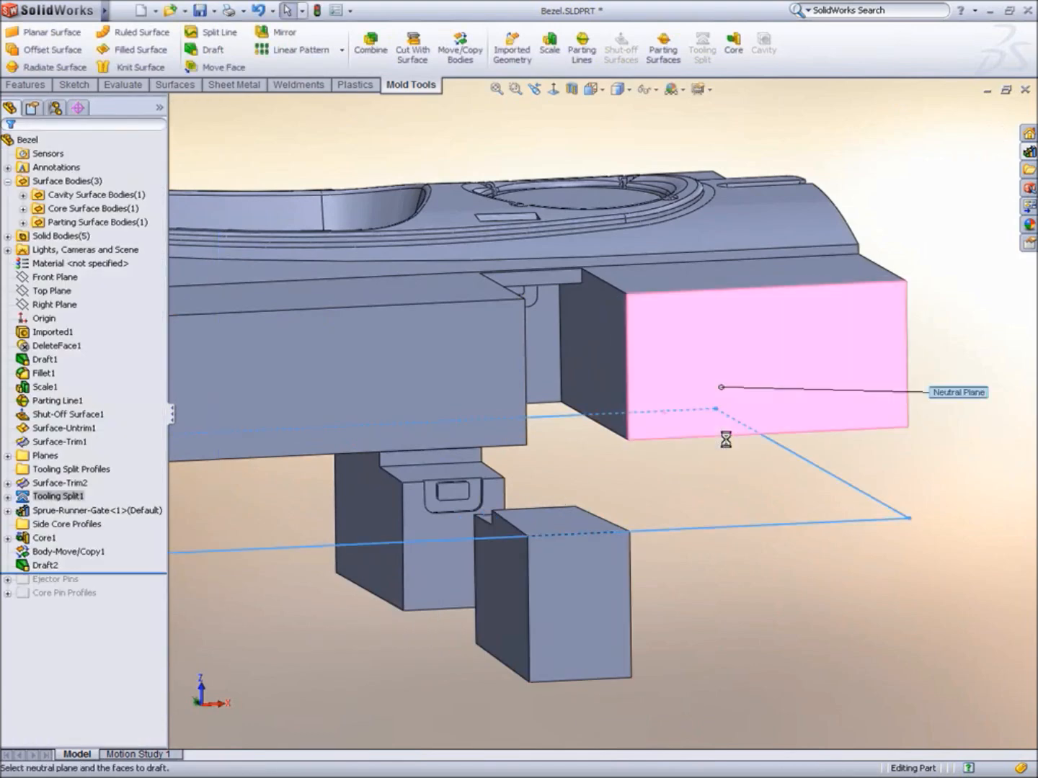
click(621, 398)
middle_drag(621, 399, 439, 442)
click(550, 389)
key(Return)
Draft both side faces of the +Y side core by 3 degrees so they taper inward, with its outer end face as neutral plane
scroll(236, 464, down, 4)
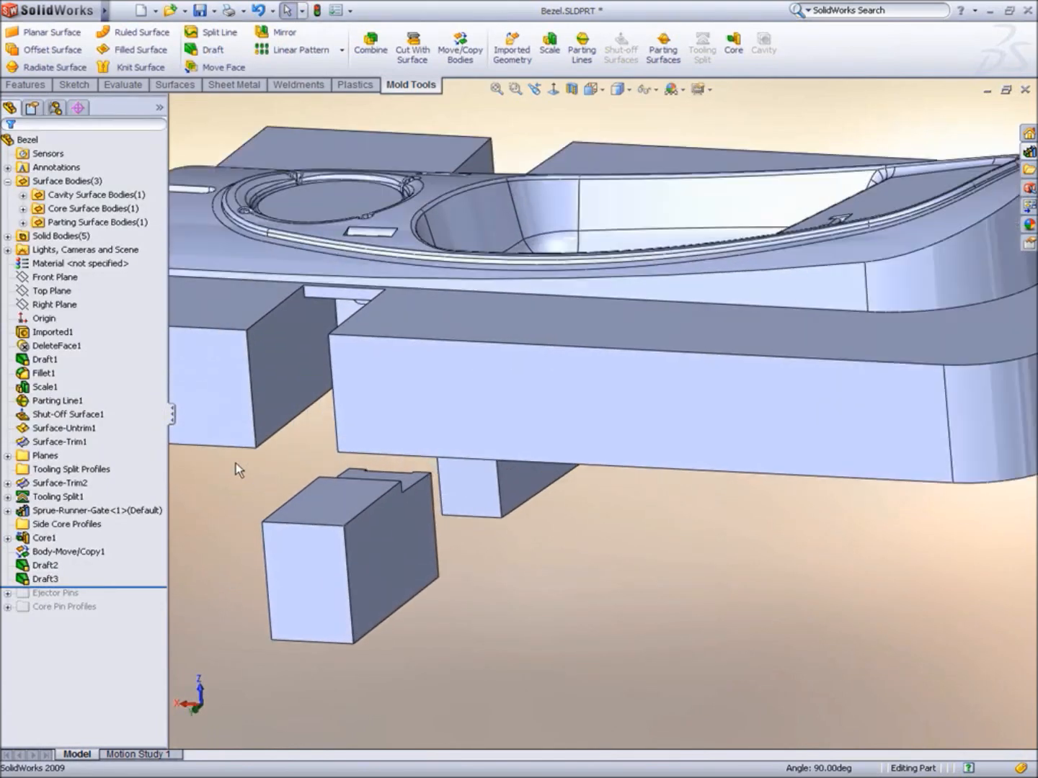
middle_drag(257, 458, 301, 437)
click(360, 605)
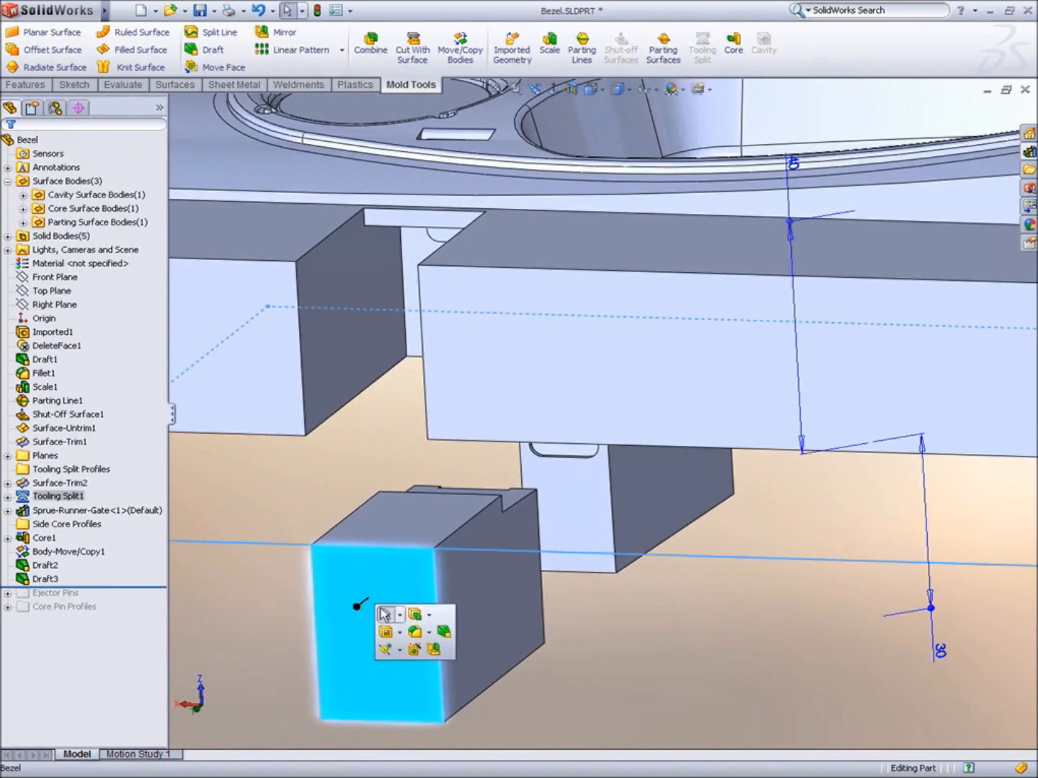
click(443, 633)
click(444, 633)
middle_drag(458, 586, 376, 586)
click(311, 611)
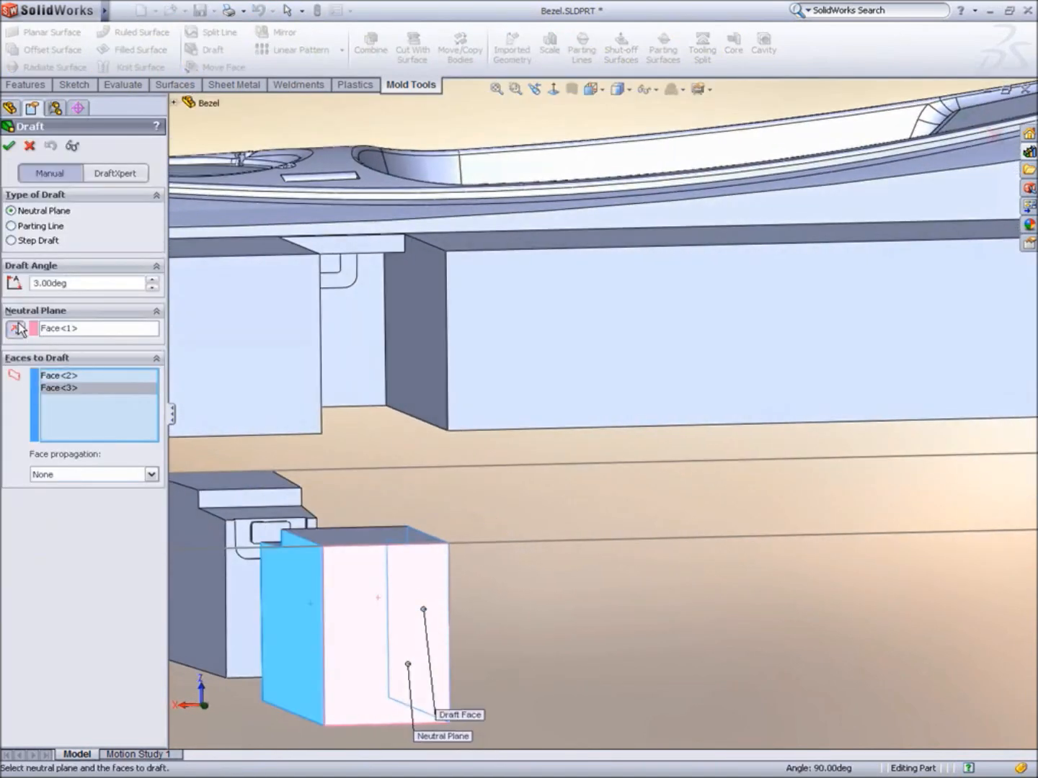
right_click(536, 601)
click(556, 629)
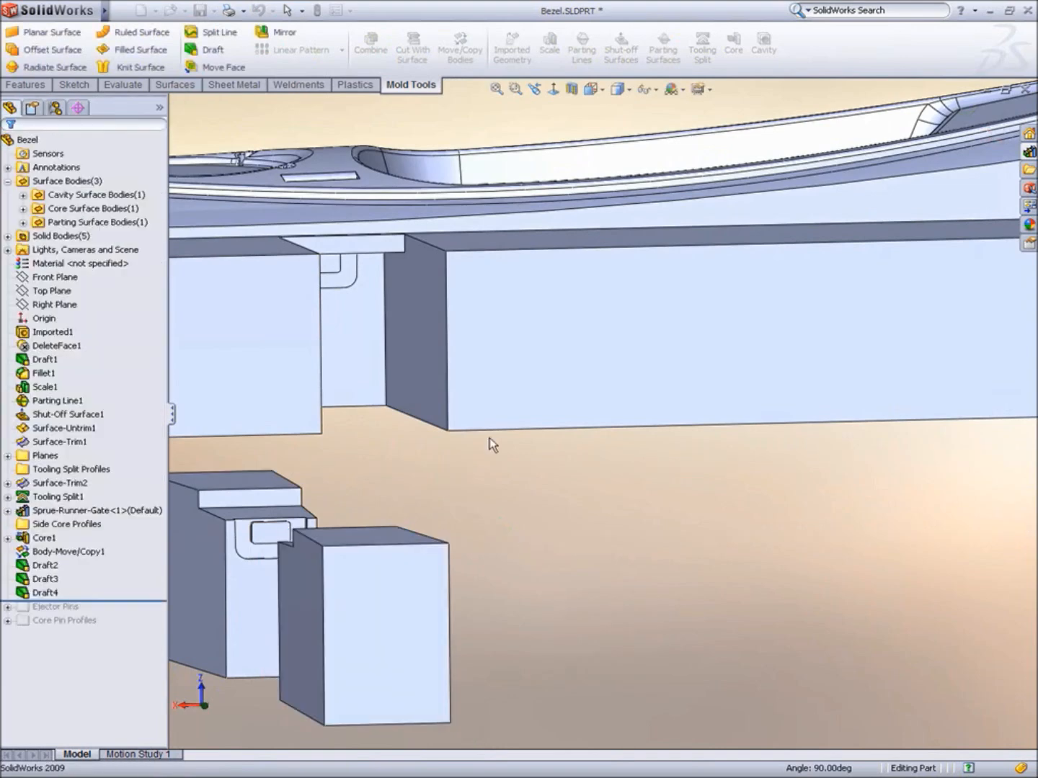
Draft both side walls of the block's +Y side core pocket by 3 degrees, using the block's outer face as neutral plane
click(484, 389)
click(516, 414)
click(414, 357)
middle_drag(415, 357, 323, 353)
click(292, 347)
right_click(292, 348)
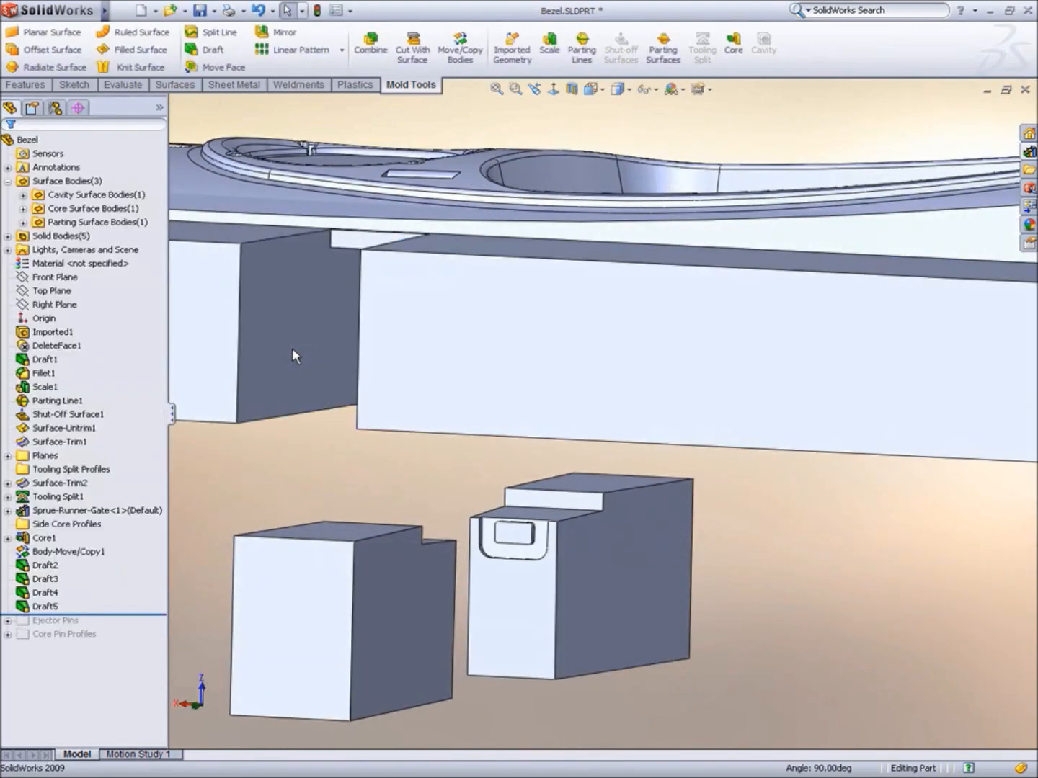
Delete the Body-Move/Copy1 feature to bring the lower block back around the side cores, and view the assembled block from above
scroll(292, 347, up, 3)
middle_drag(454, 281, 441, 336)
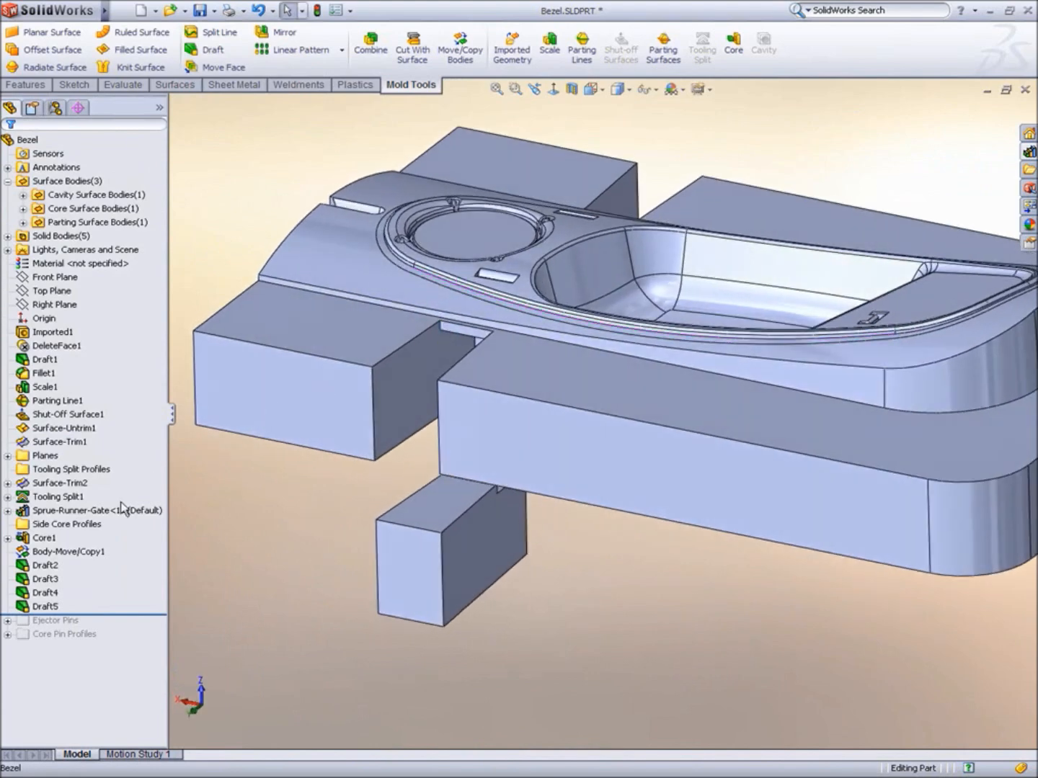
right_click(81, 552)
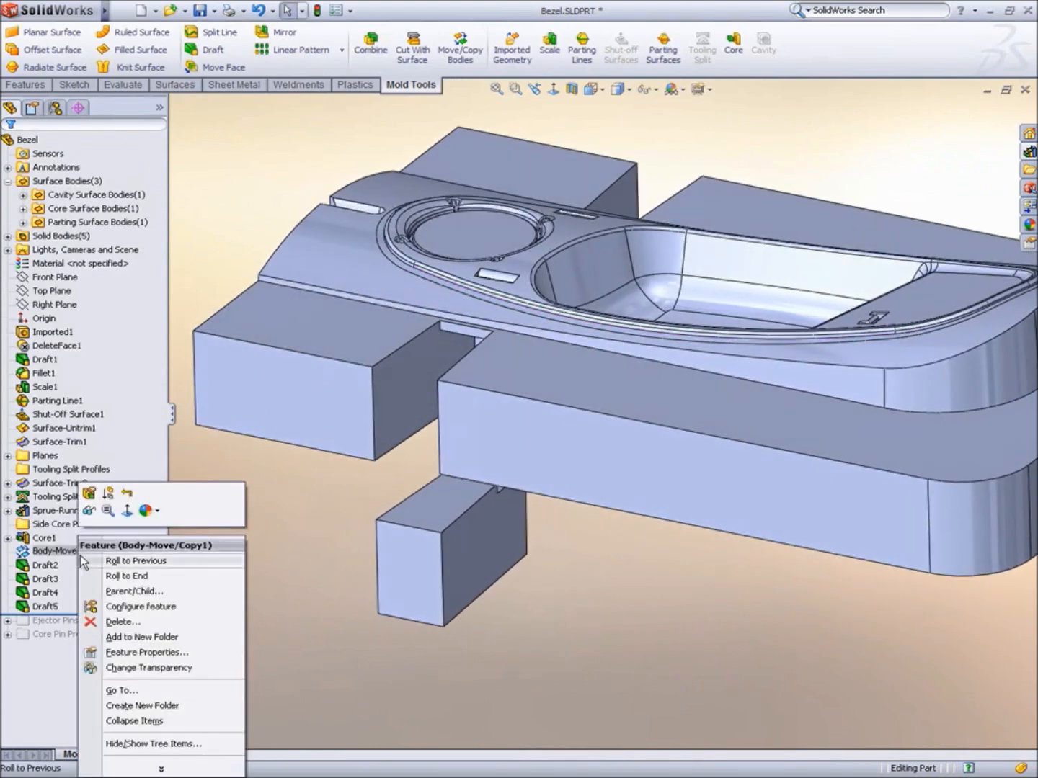
click(123, 621)
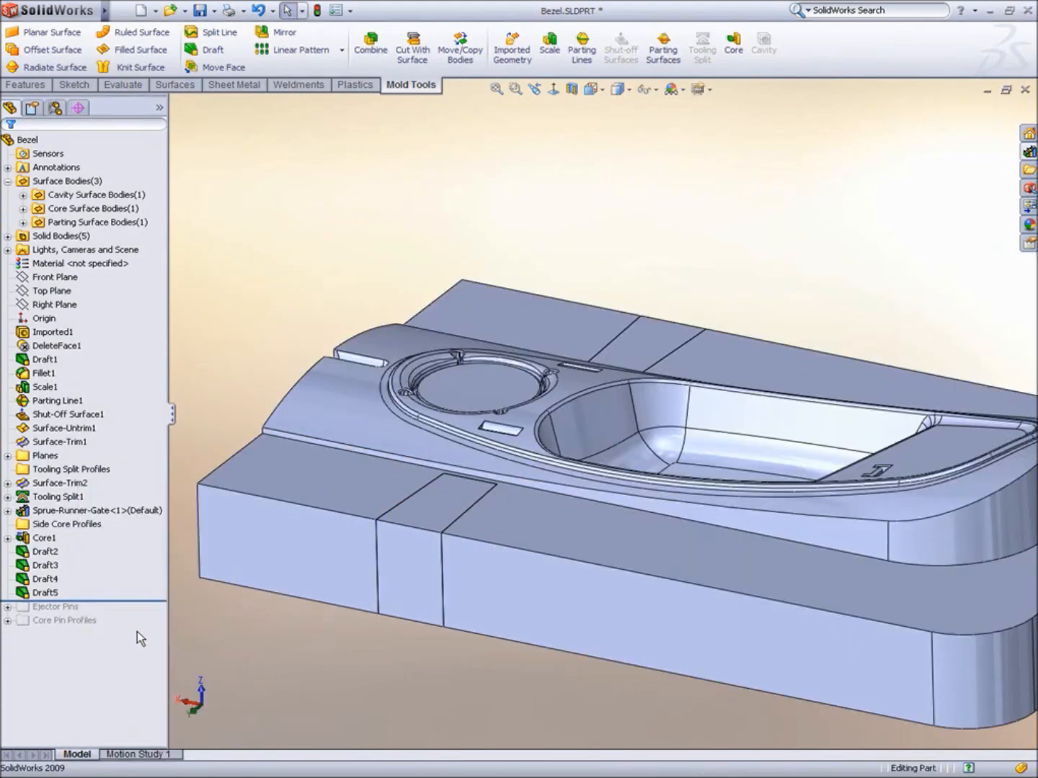
key(f)
middle_drag(425, 614, 836, 570)
scroll(827, 576, down, 2)
scroll(534, 422, down, 4)
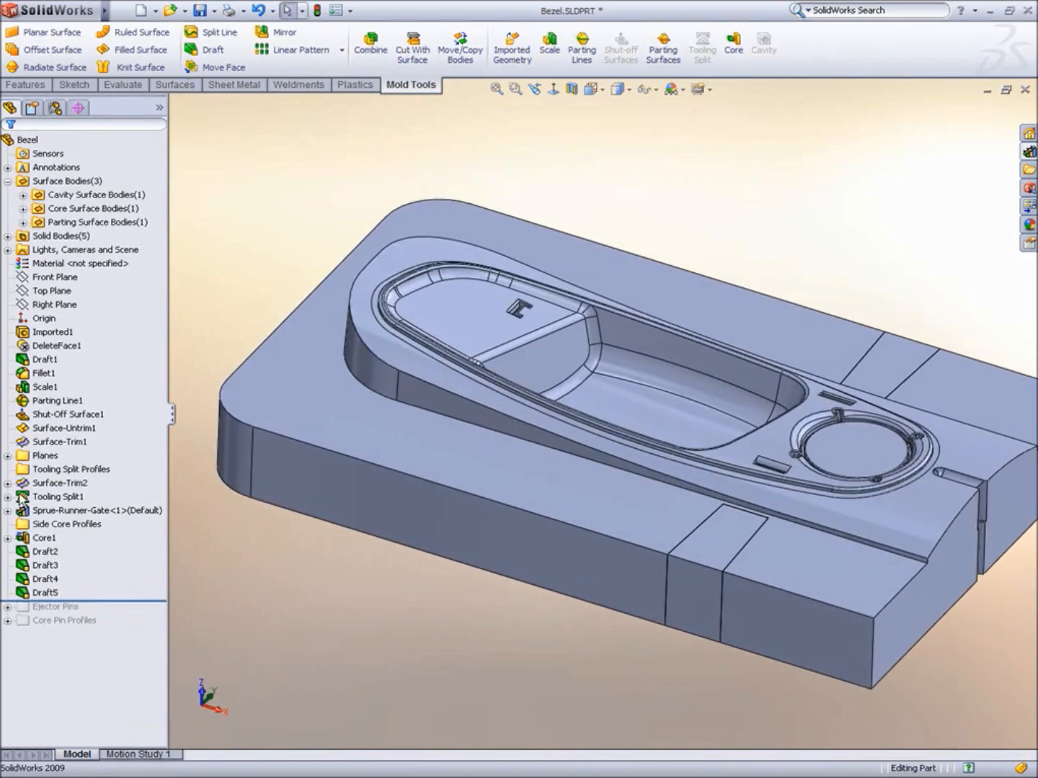
Start a sketch on the Lifter Sketch Plane and view it in the Lifter Profile orientation with wireframe display
click(7, 456)
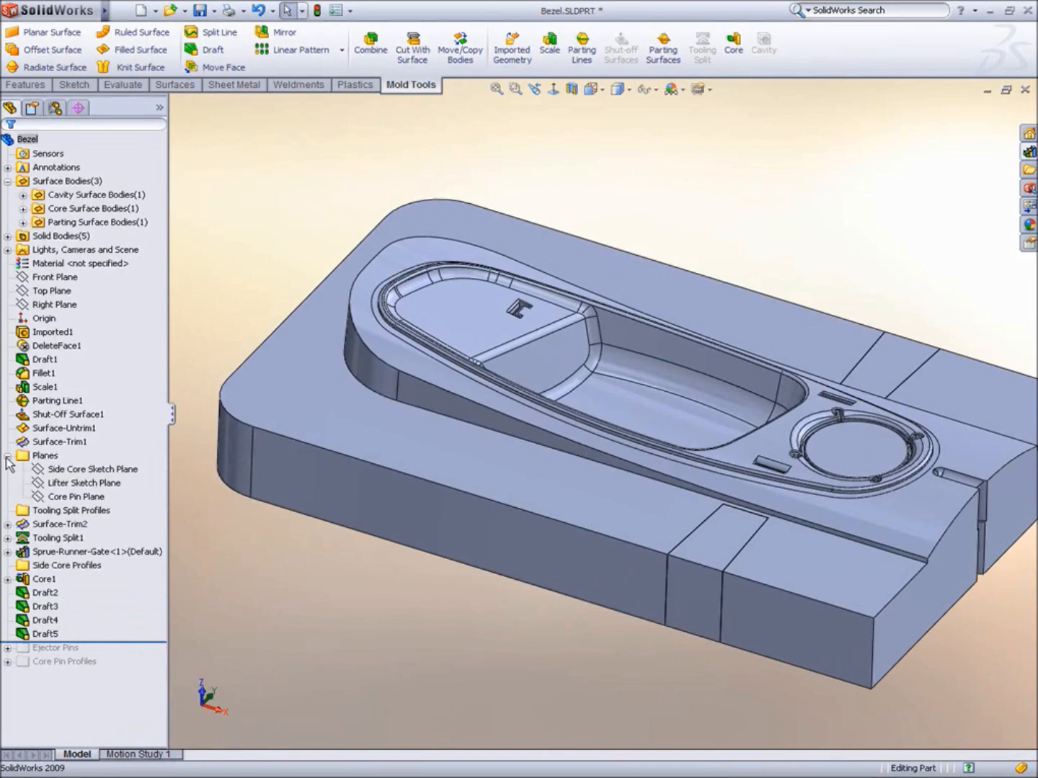
click(79, 483)
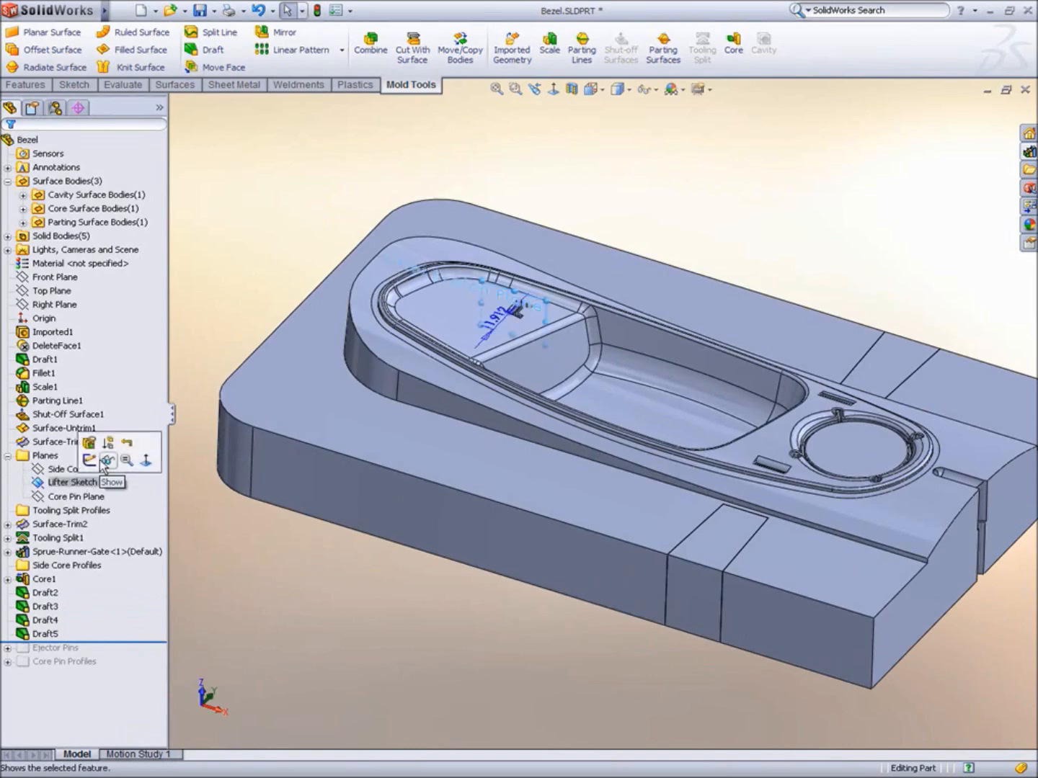
click(89, 459)
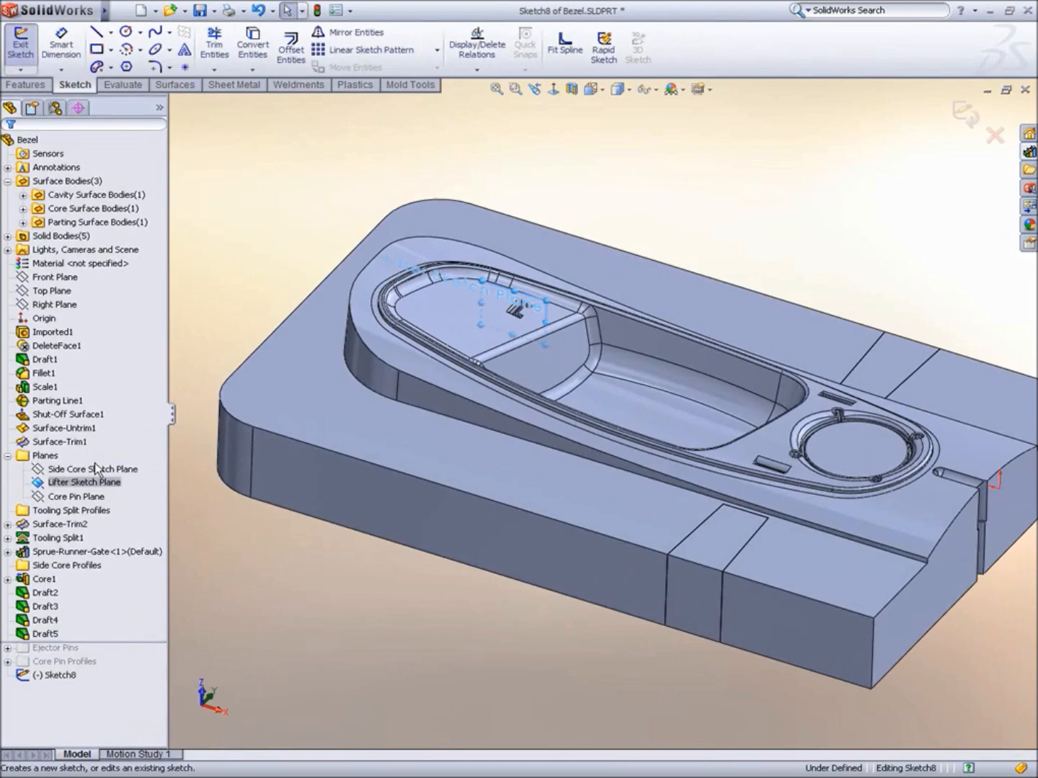
click(598, 92)
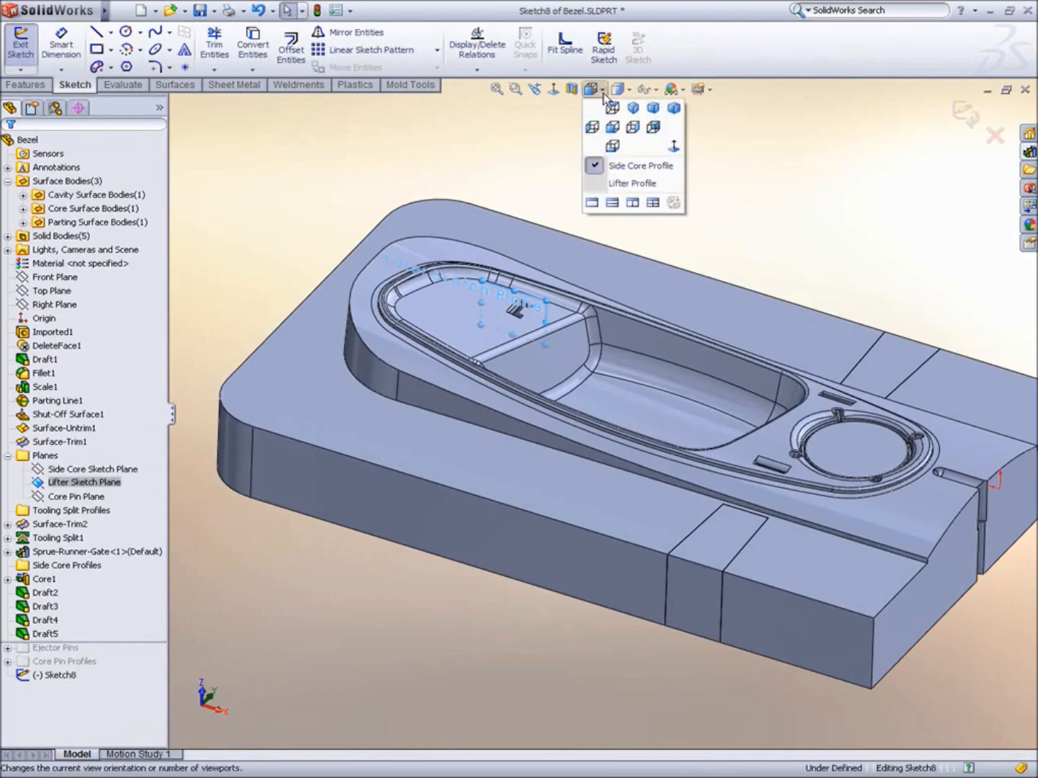
click(613, 185)
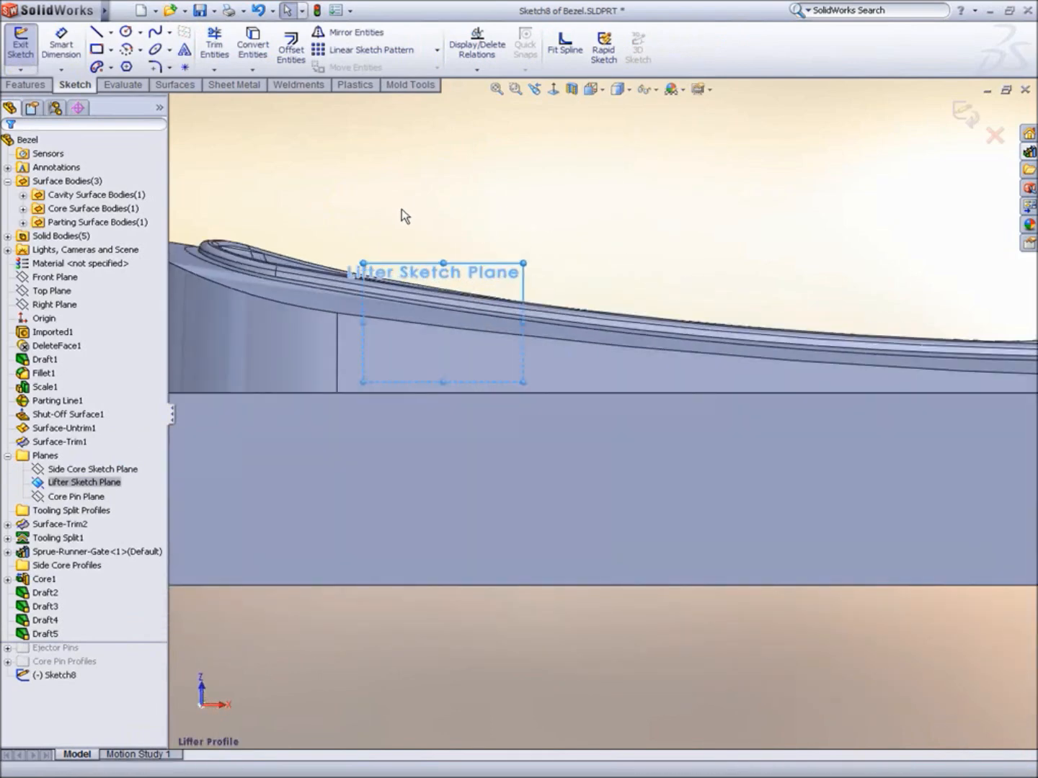
click(629, 91)
click(617, 183)
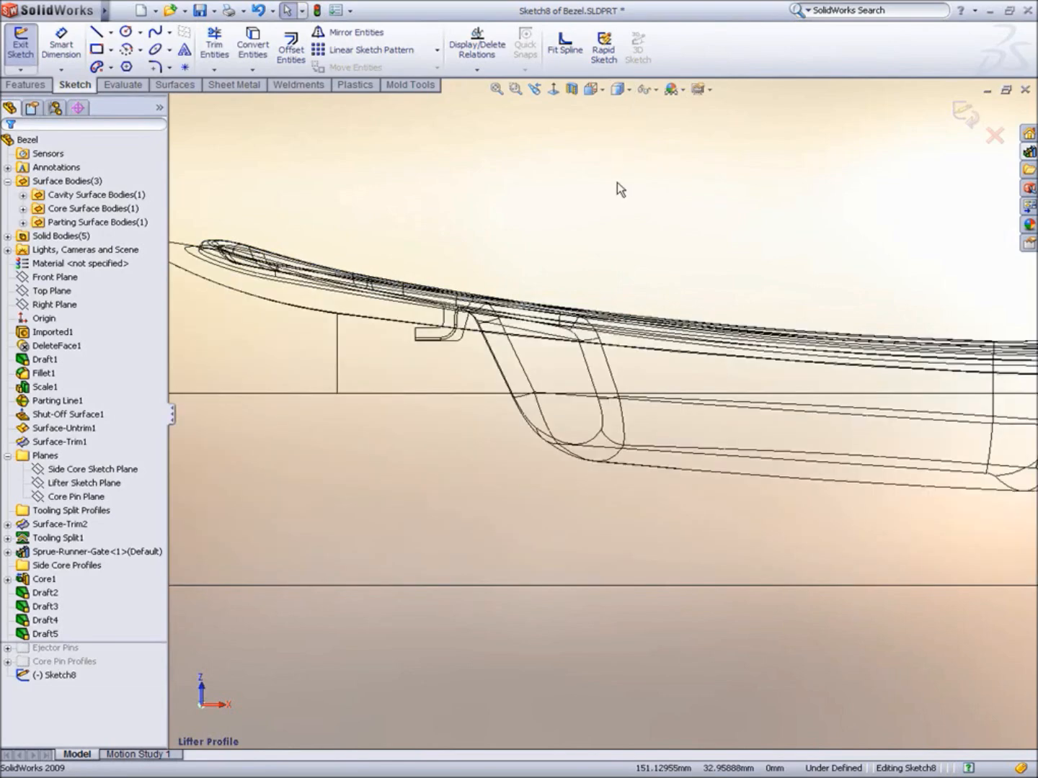
Convert the hook recess's vertical edge and its adjoining lower fillet arc into sketch entities
scroll(509, 342, down, 10)
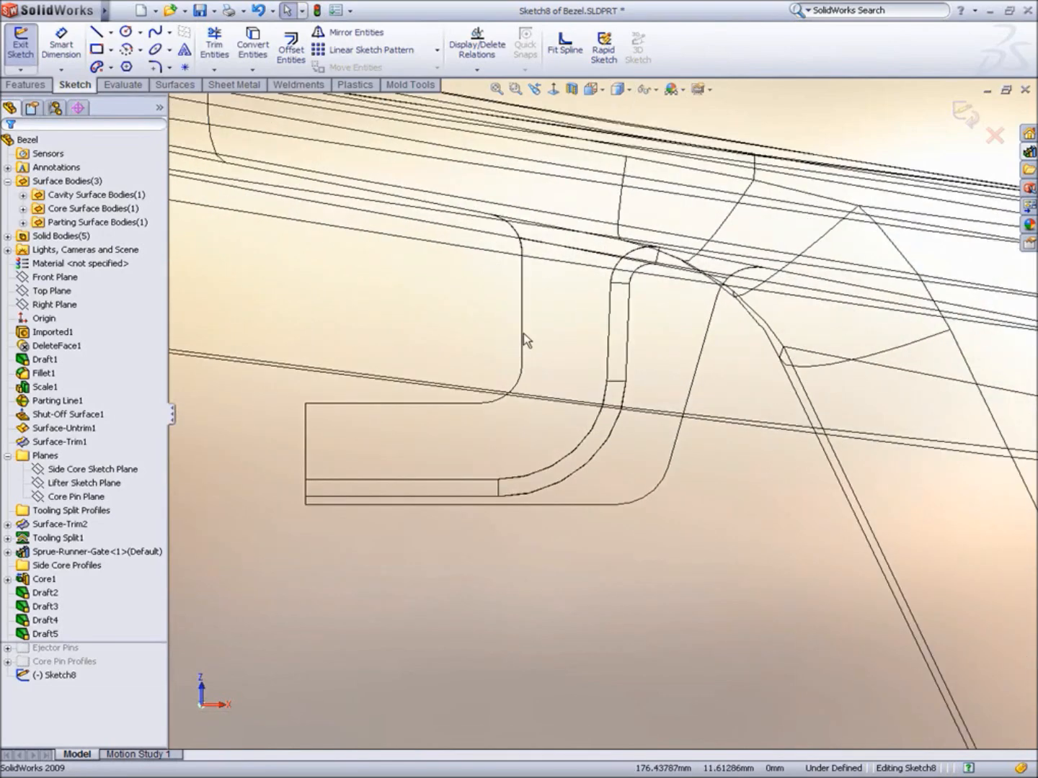
ctrl+click(522, 385)
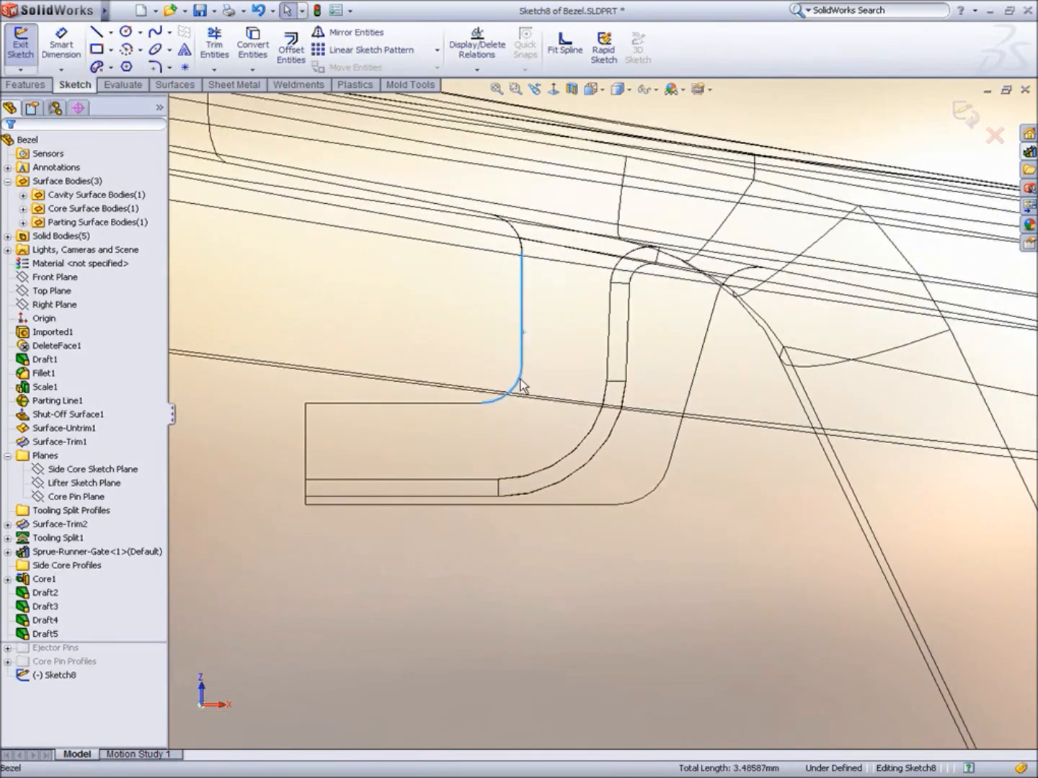
click(590, 444)
Sketch a closed lifter profile from the converted edges to the block's base, with two parallel slanted sides, the outer about 57.8 mm long, and a horizontal top
scroll(581, 464, up, 5)
scroll(580, 463, up, 5)
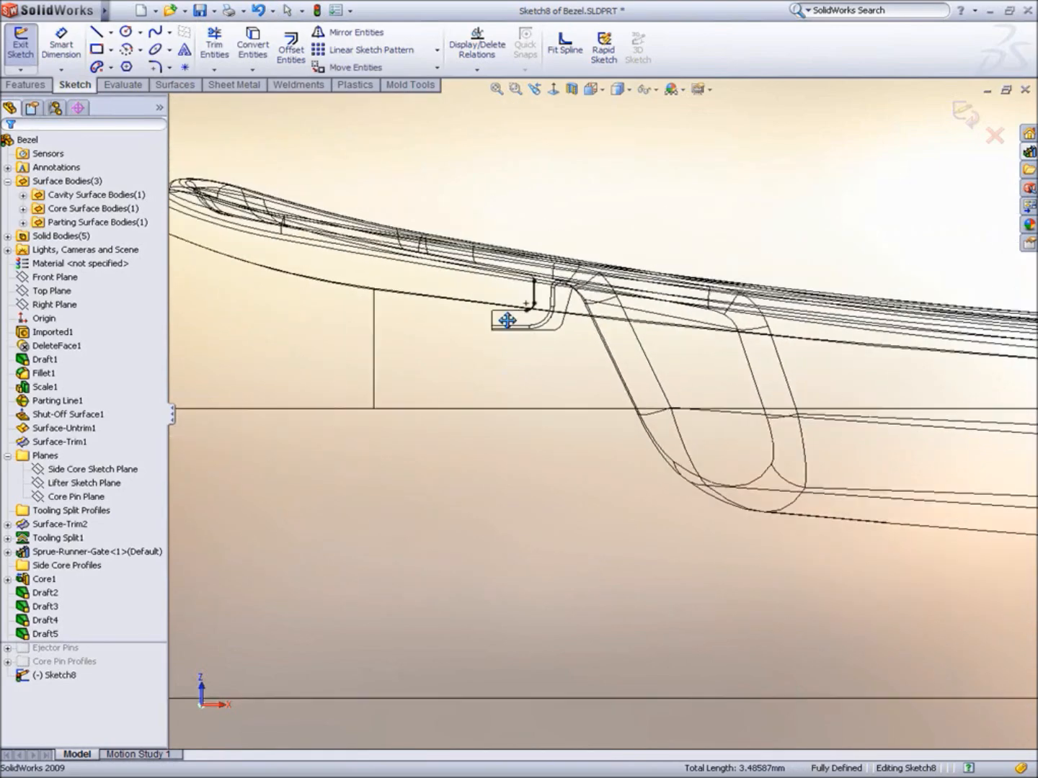
ctrl+middle_drag(508, 321, 495, 305)
right_click(472, 168)
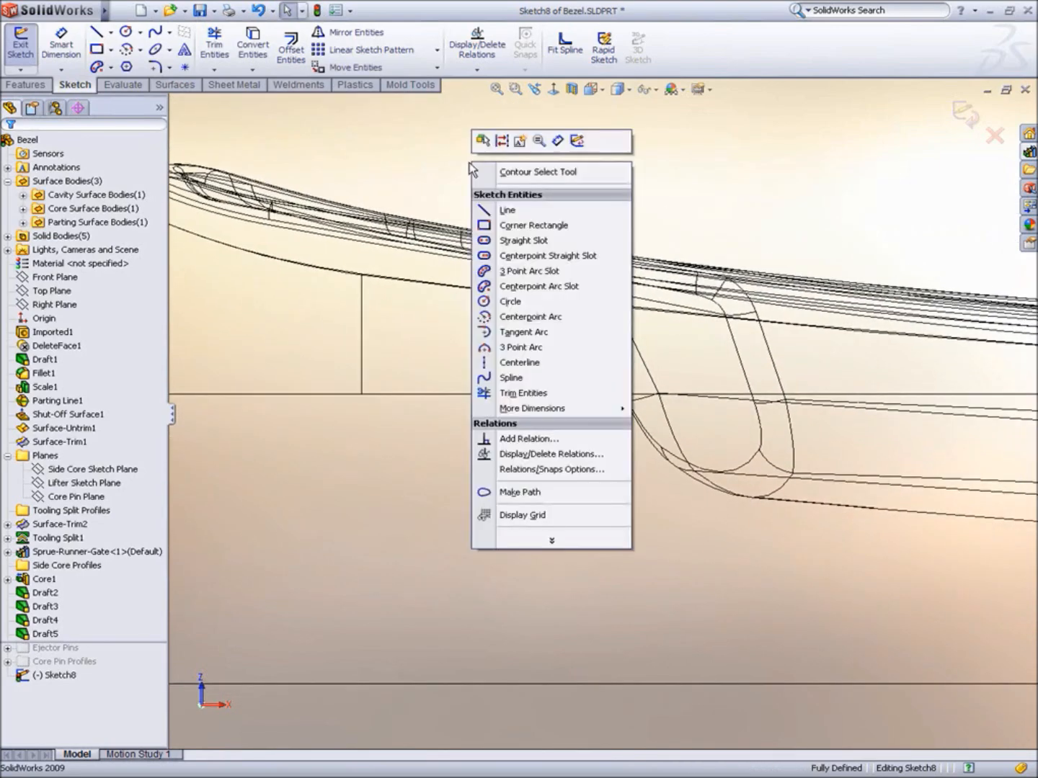
click(489, 211)
mouse_move(513, 292)
mouse_down()
mouse_move(513, 355)
mouse_move(639, 621)
mouse_move(612, 674)
mouse_move(617, 691)
mouse_move(606, 684)
mouse_up()
click(519, 683)
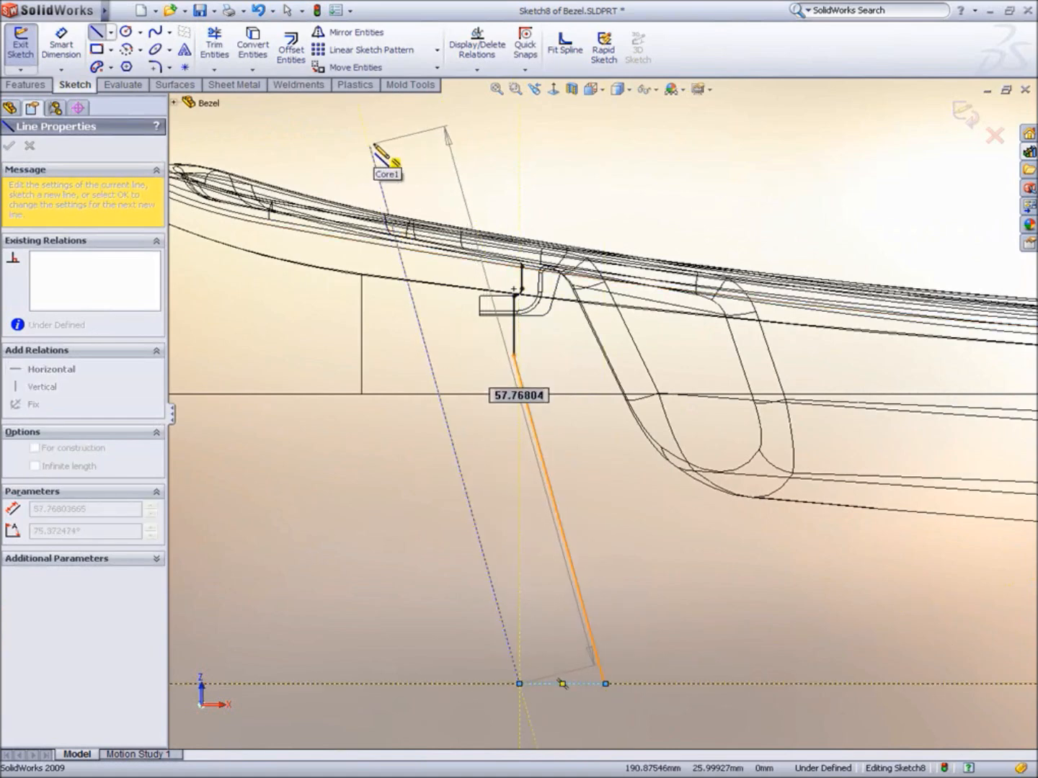
click(369, 144)
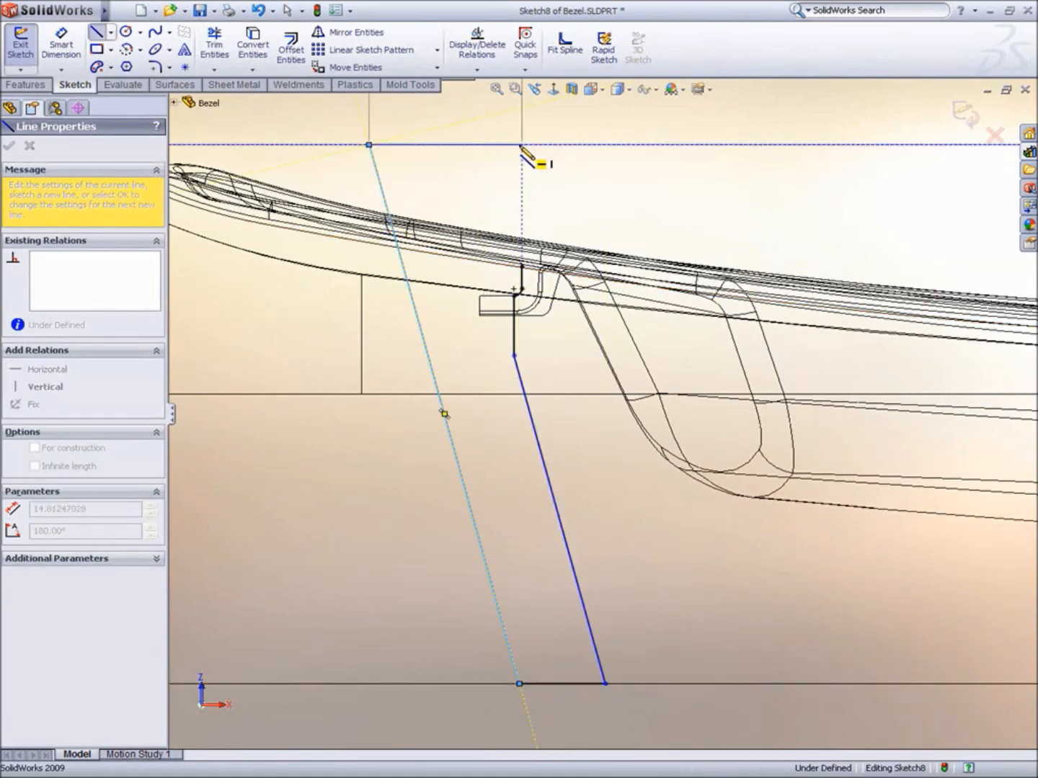
double_click(521, 146)
key(Escape)
drag(521, 266, 530, 154)
click(575, 170)
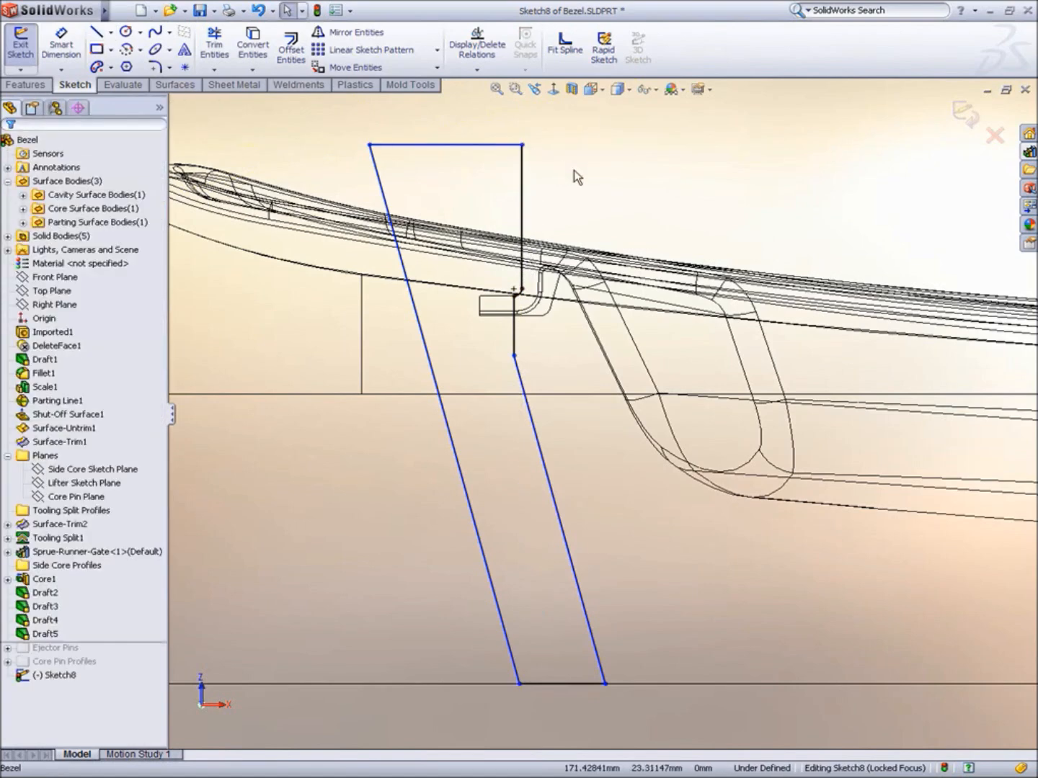
Dimension the short vertical line below the converted arc to 6 mm
key(s)
click(607, 184)
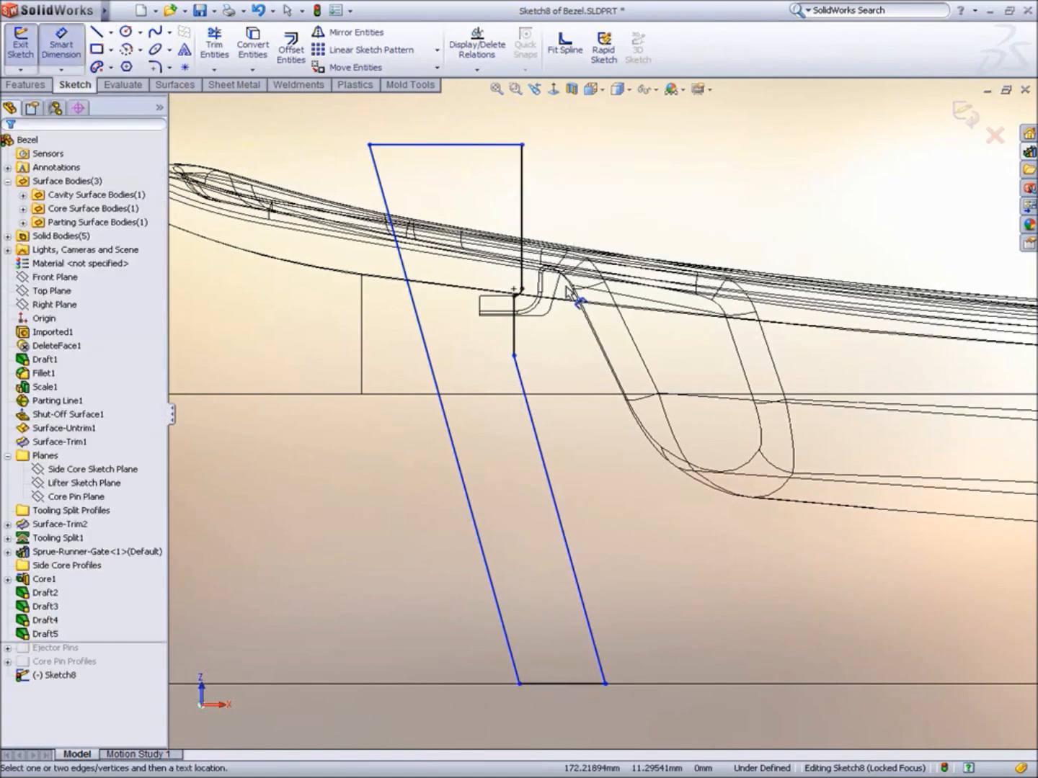
click(515, 332)
click(560, 338)
text(6)
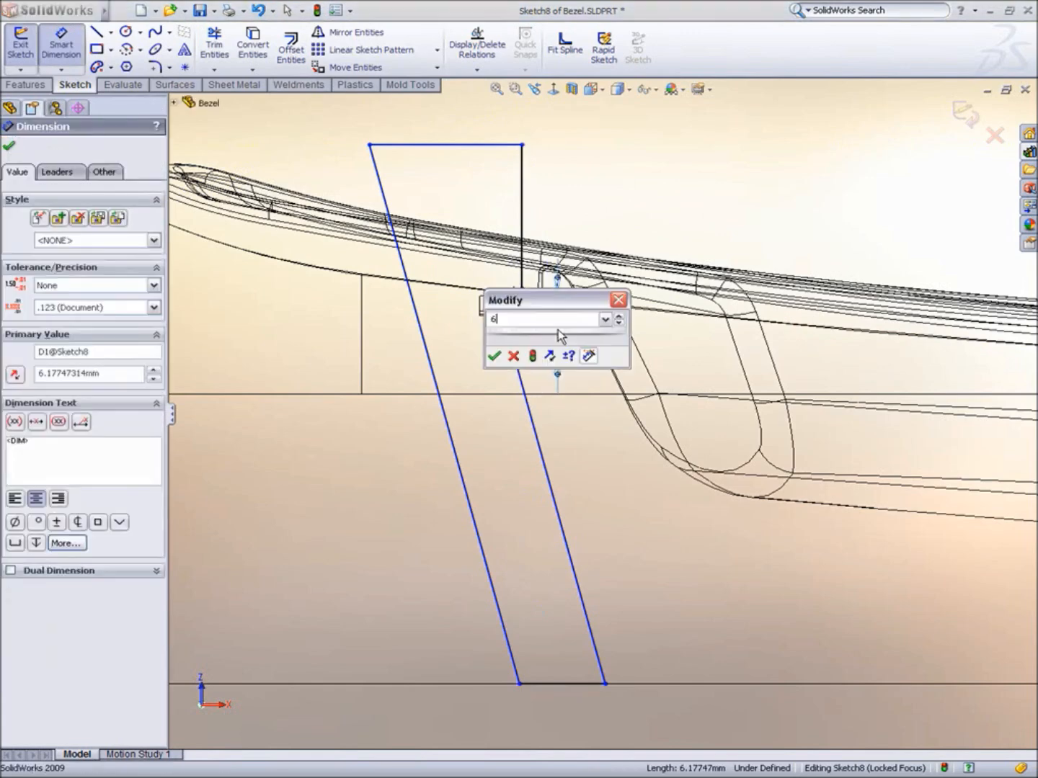
key(Return)
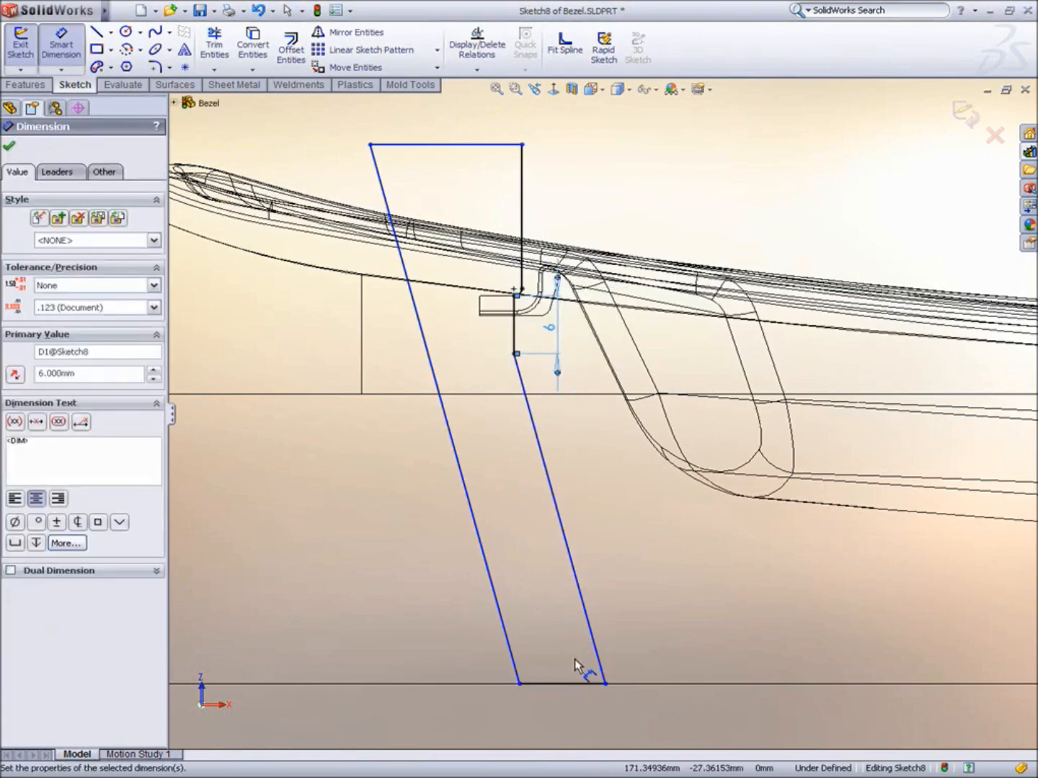
Dimension the distance between the two parallel slanted lines of the lifter profile to 6 mm
click(590, 647)
click(516, 658)
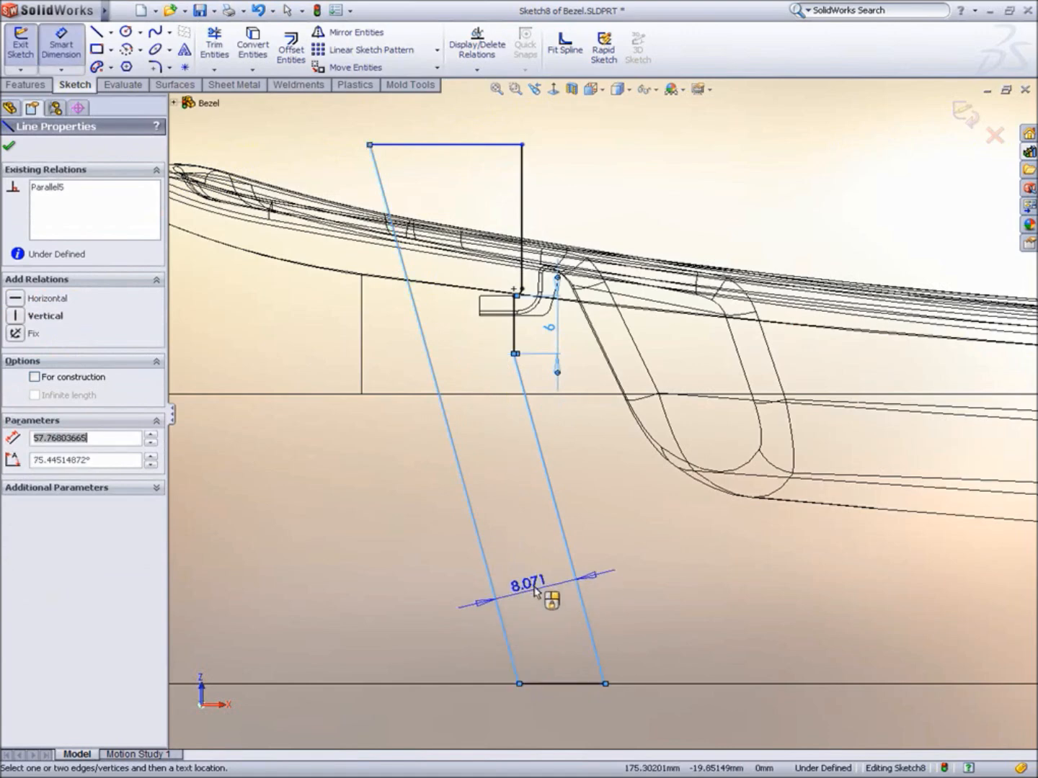
click(536, 582)
text(6)
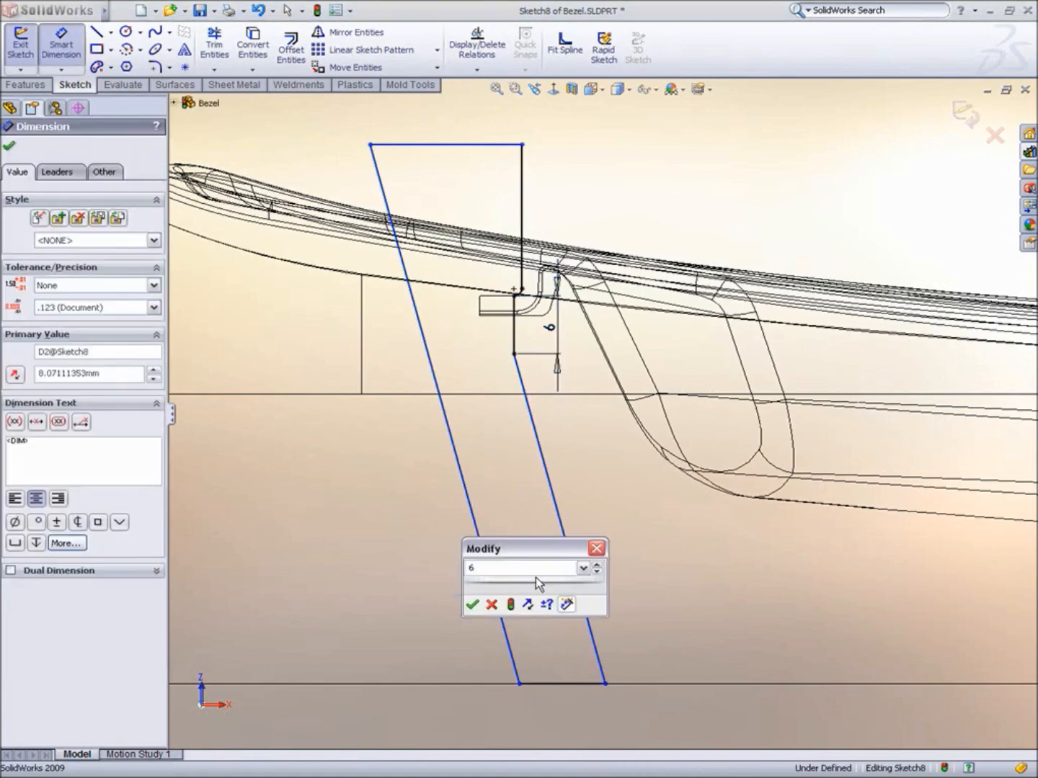
key(Return)
Dimension the angle between the inner slanted line and the profile's base line to 80 degrees
click(589, 634)
click(591, 683)
click(586, 667)
text(80)
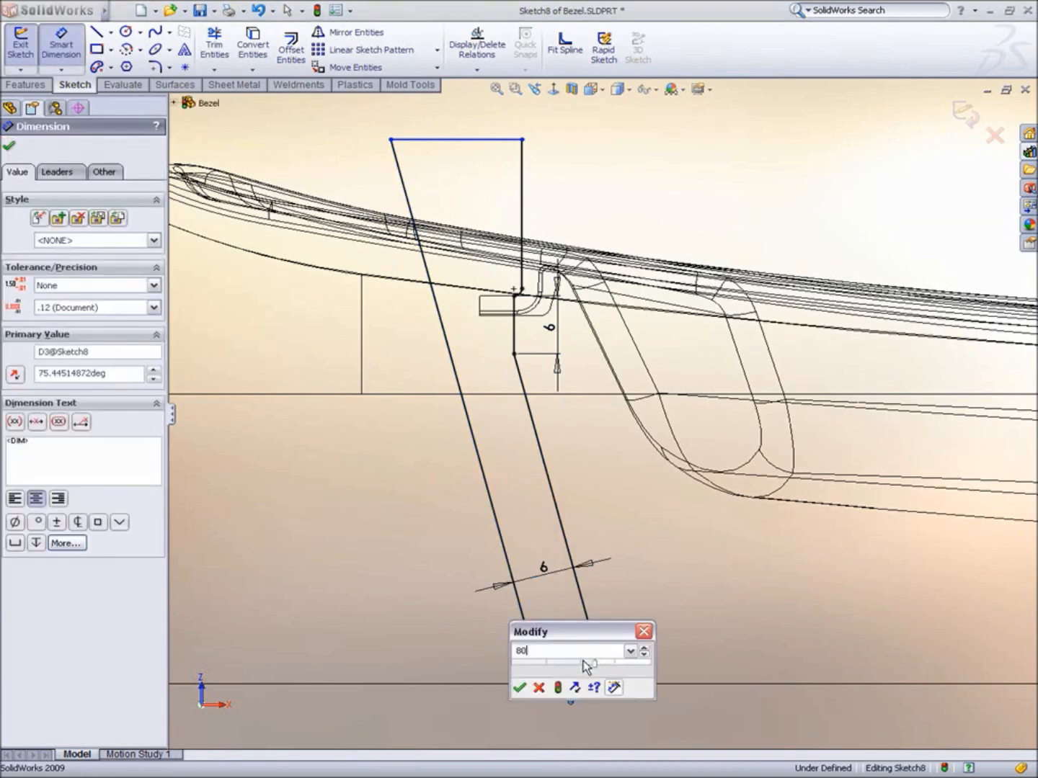
key(Return)
key(Escape)
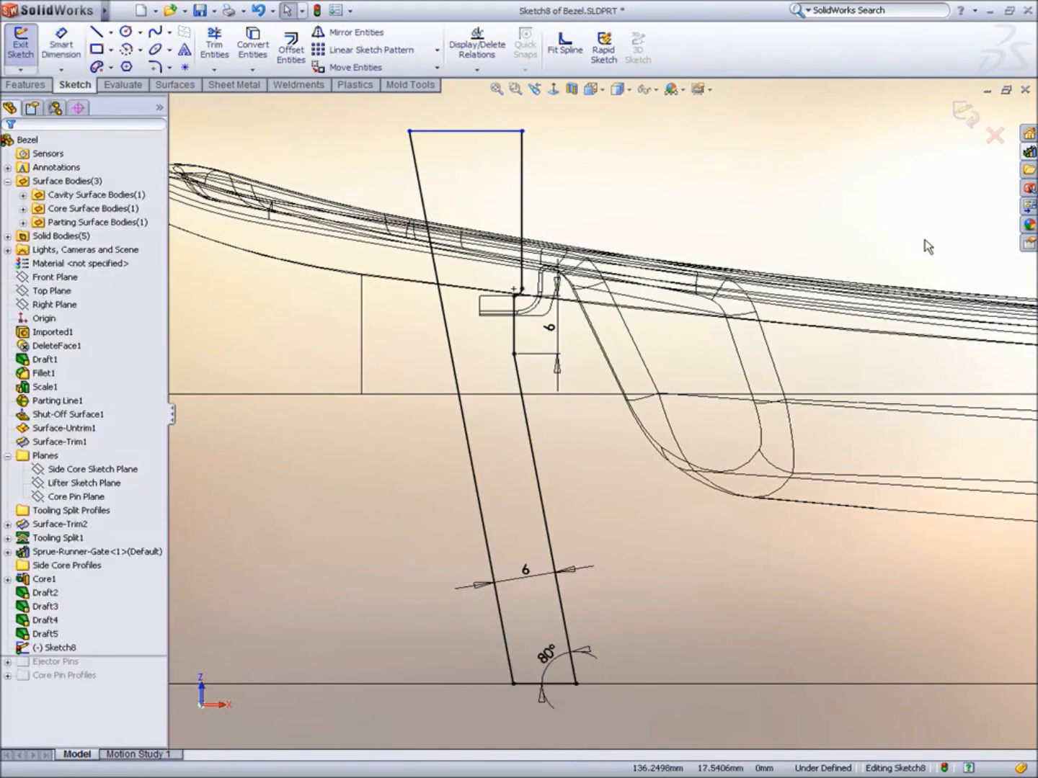
Exit the lifter sketch, restore shaded display with edges, and view the hook recess at an angle from above
click(965, 117)
click(627, 89)
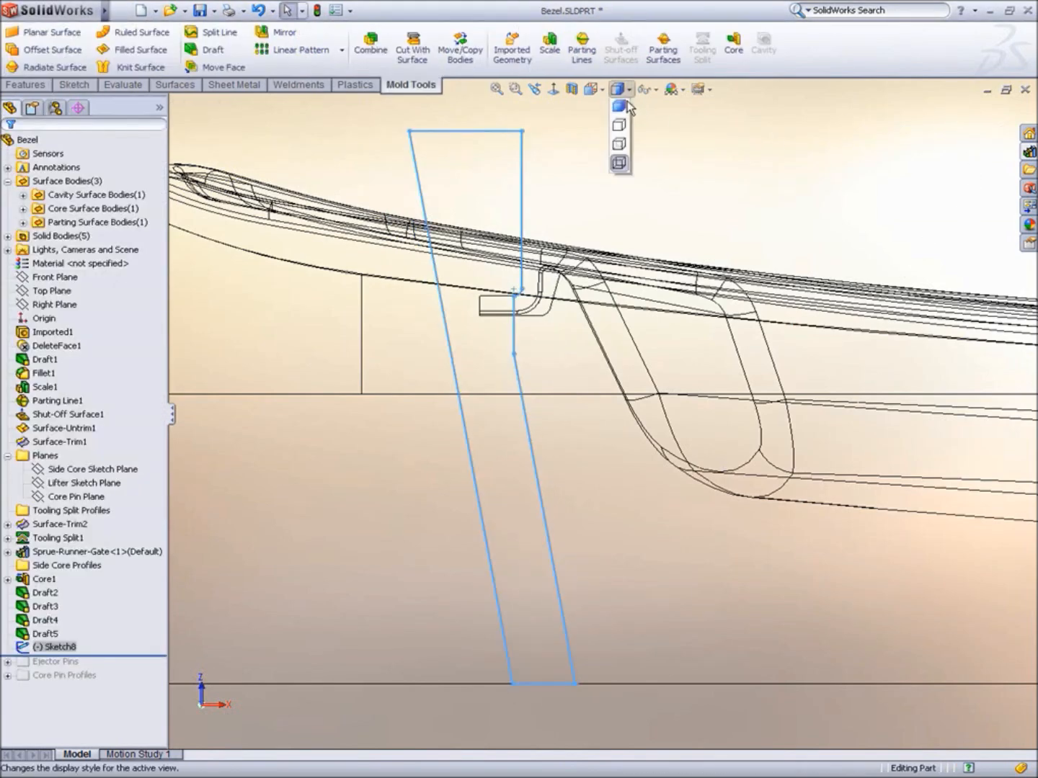
click(621, 113)
click(617, 180)
mouse_move(616, 181)
middle_down()
mouse_move(626, 268)
mouse_move(646, 324)
middle_up()
scroll(798, 142, down, 5)
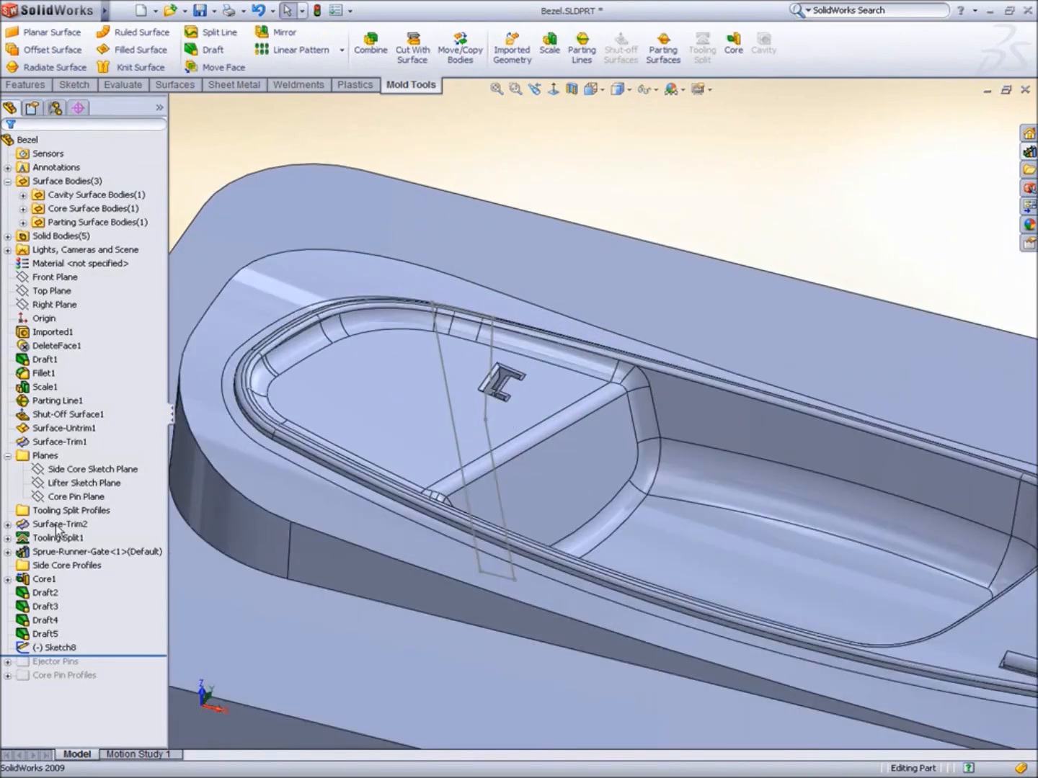
Extract a lifter core from the lower block using the lifter sketch, with 5 mm blind depth in both directions
click(55, 648)
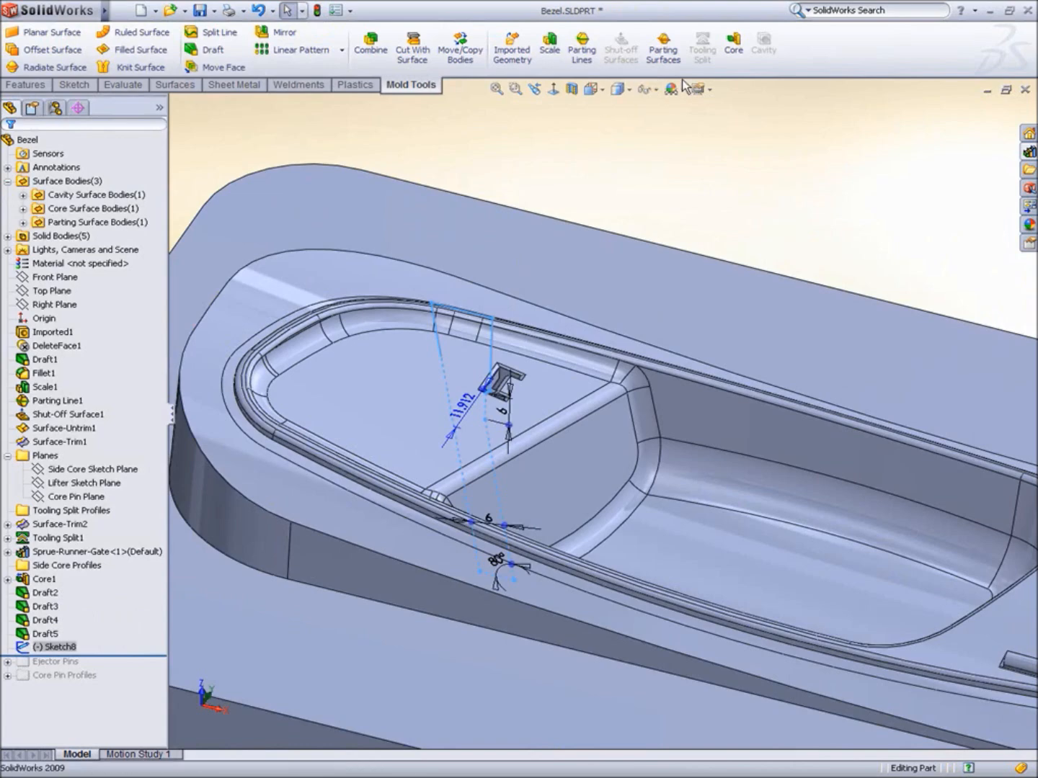
click(732, 55)
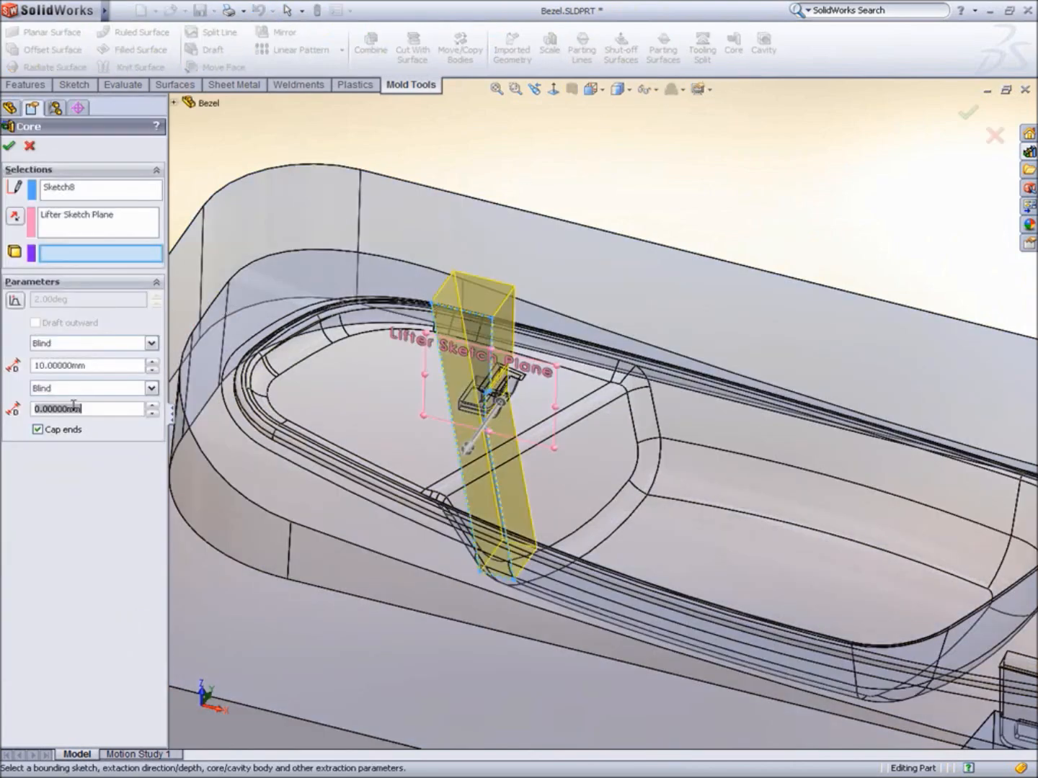
text(5)
click(61, 366)
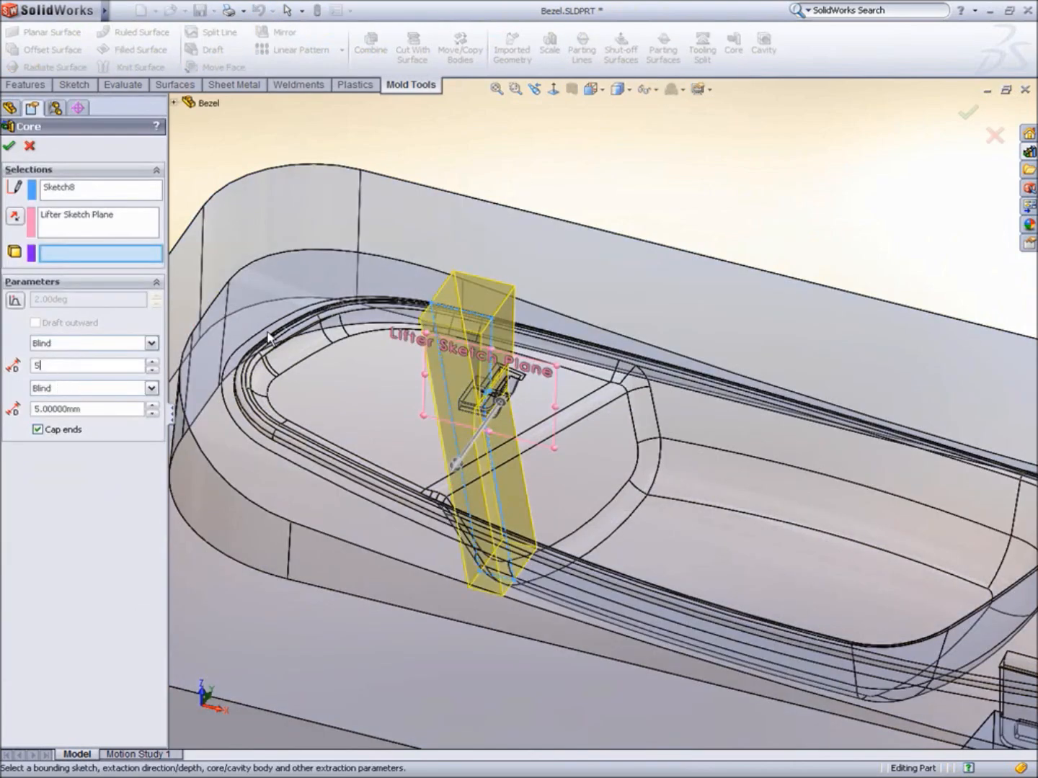
text(5)
click(258, 343)
right_click(269, 335)
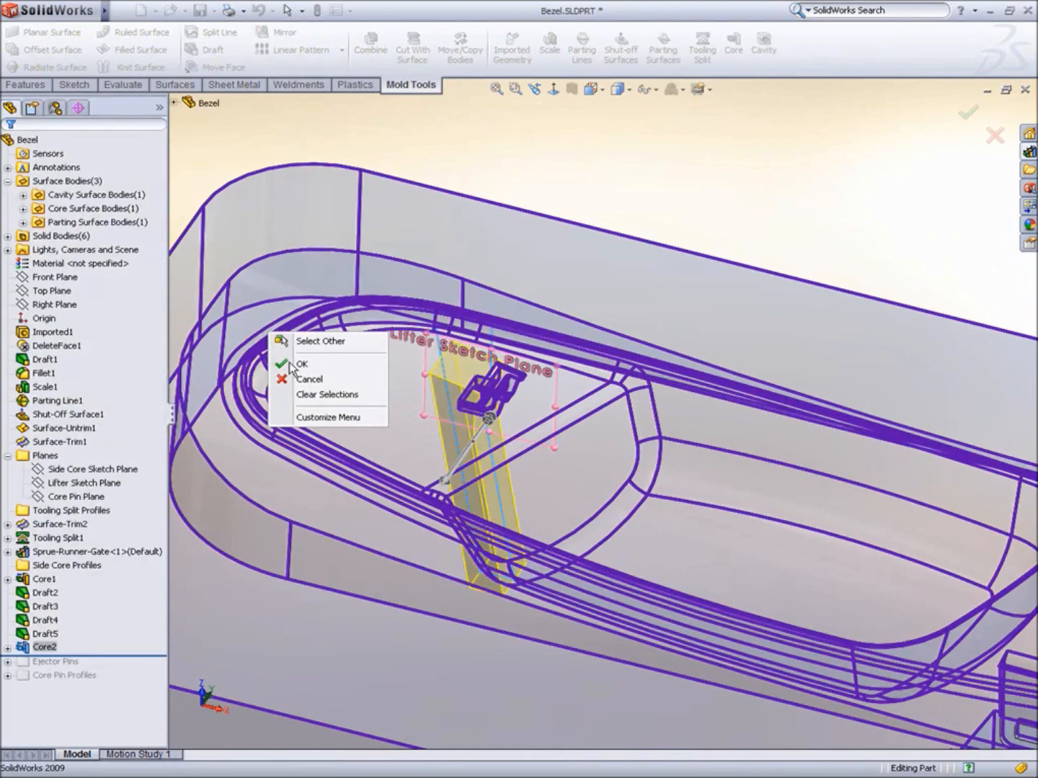
scroll(472, 379, down, 5)
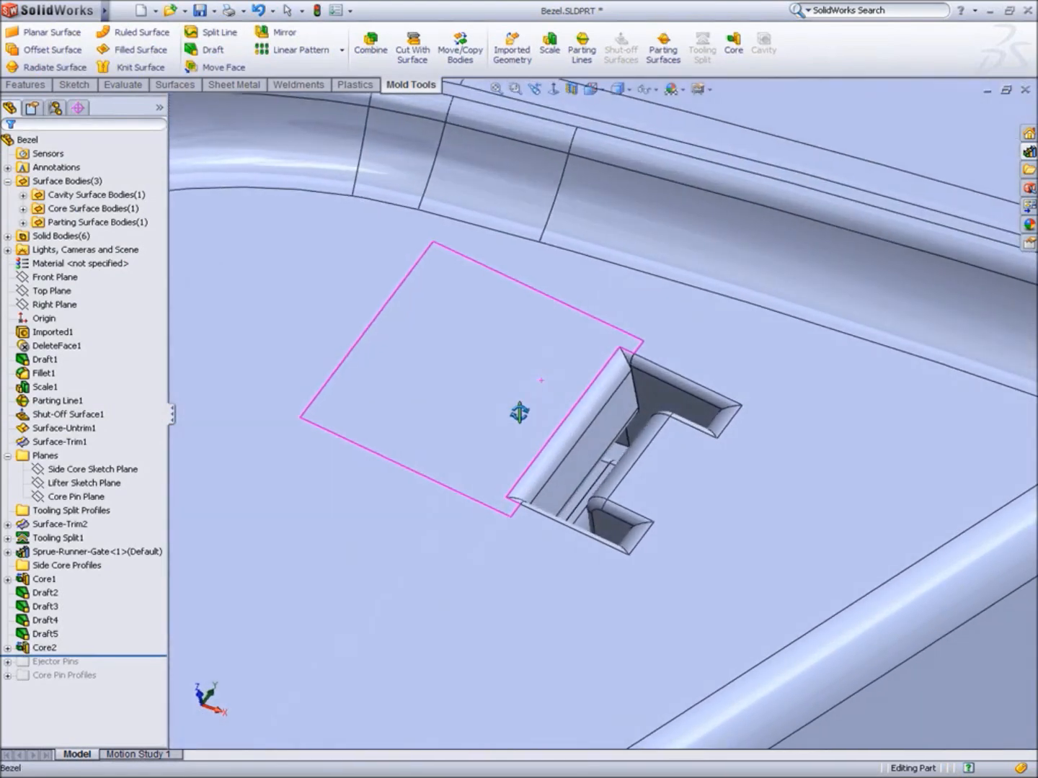
scroll(531, 398, up, 5)
scroll(530, 395, up, 8)
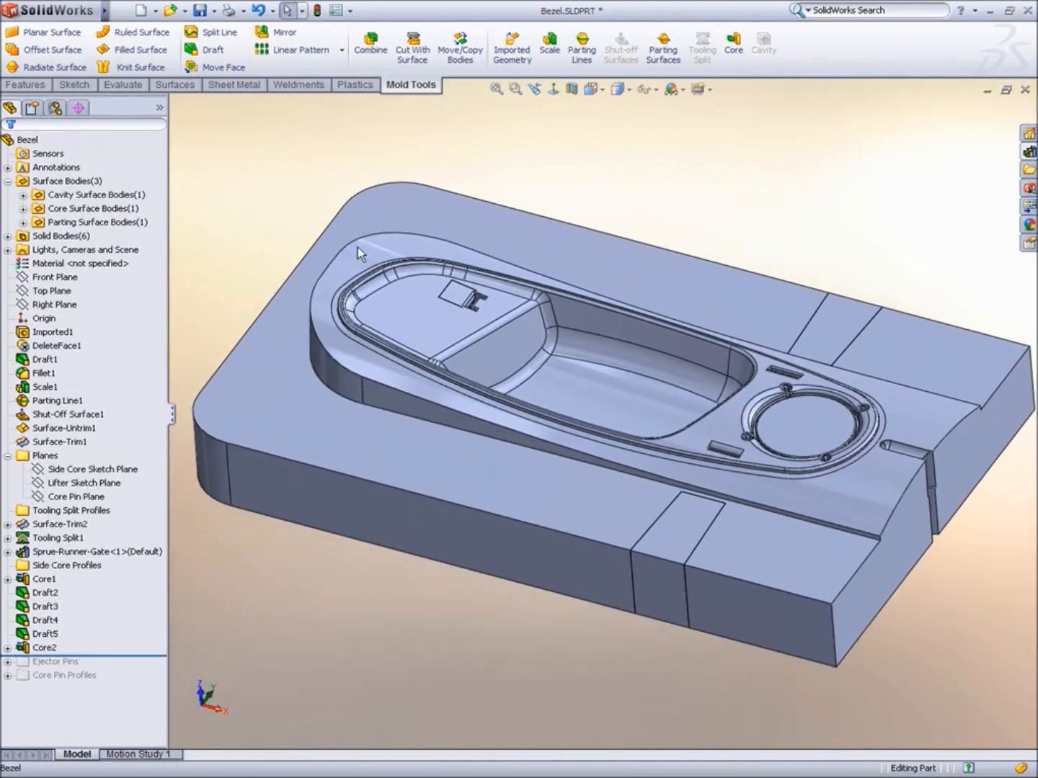
Roll the model forward past the Ejector Pins folder and cut the Ejector Pin Holes sketch through all, direction reversed, limited to the lower block
drag(132, 654, 130, 665)
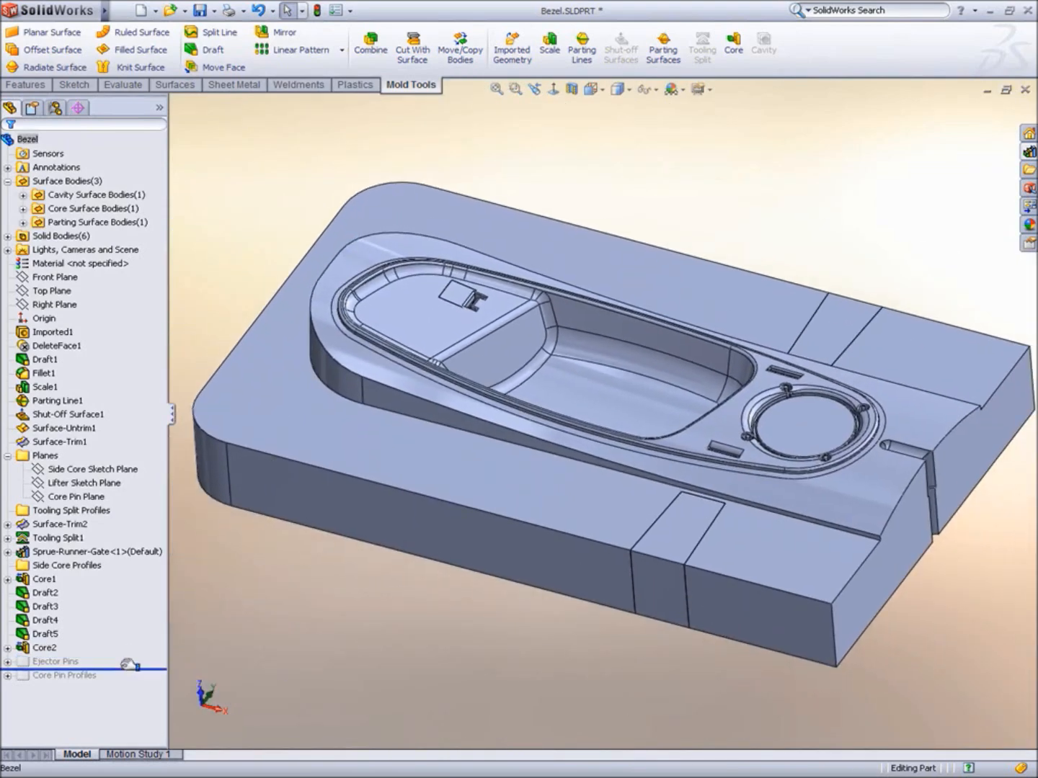
click(8, 663)
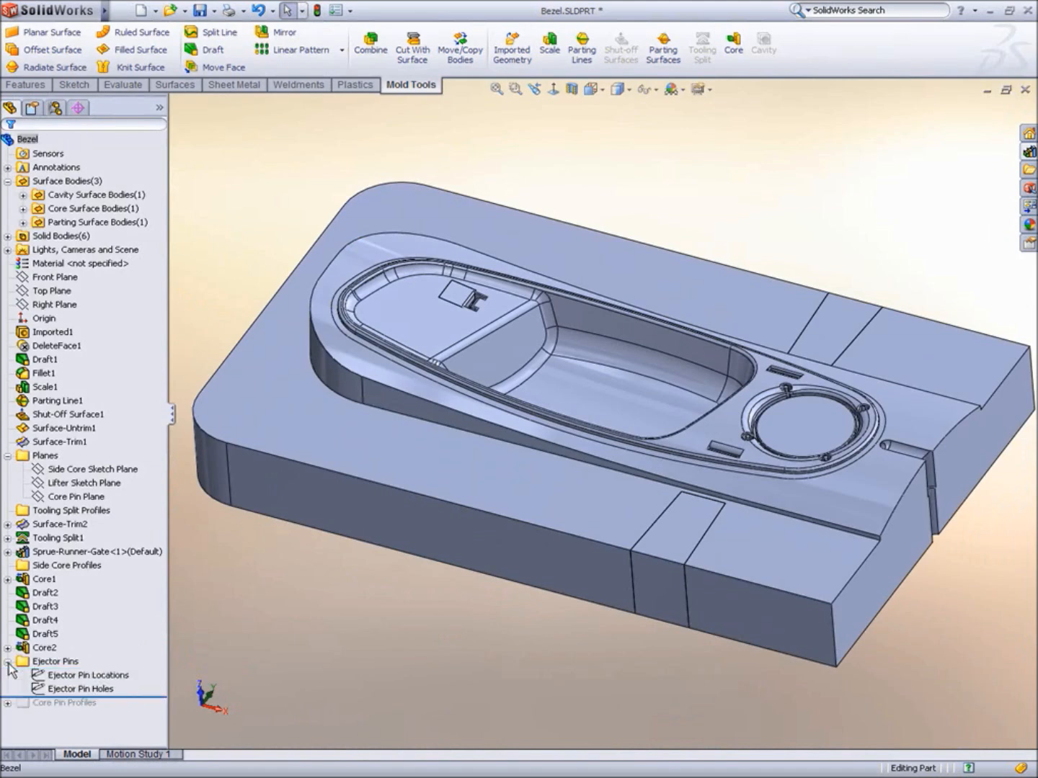
click(45, 688)
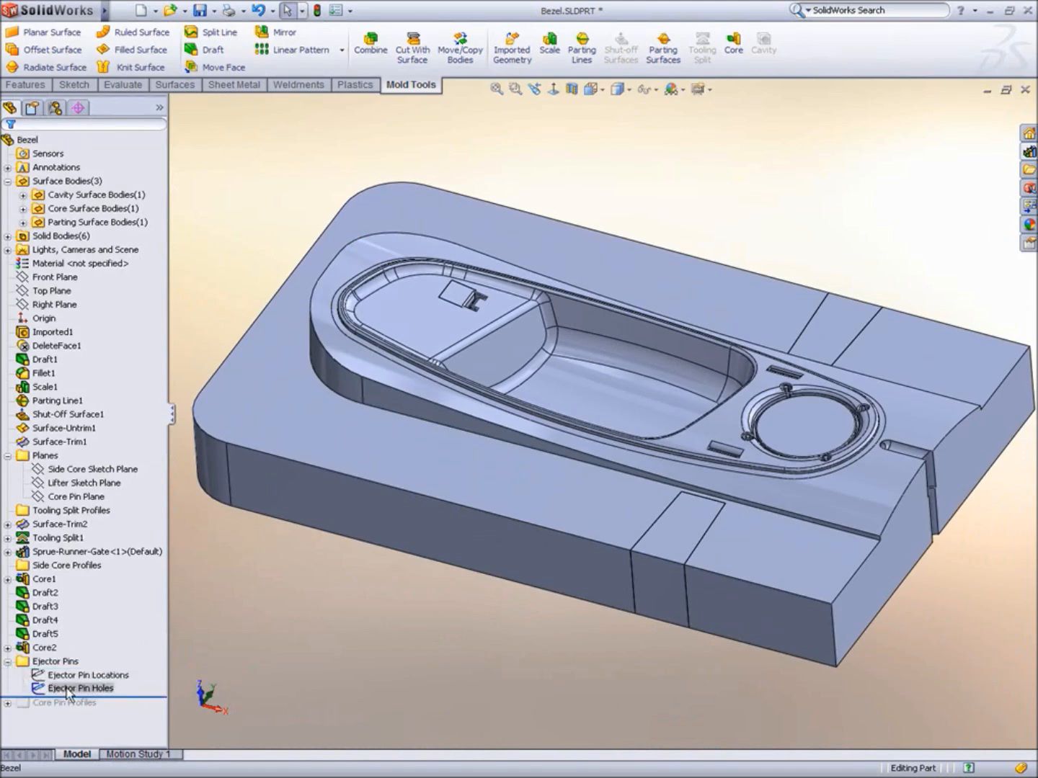
click(32, 87)
click(224, 52)
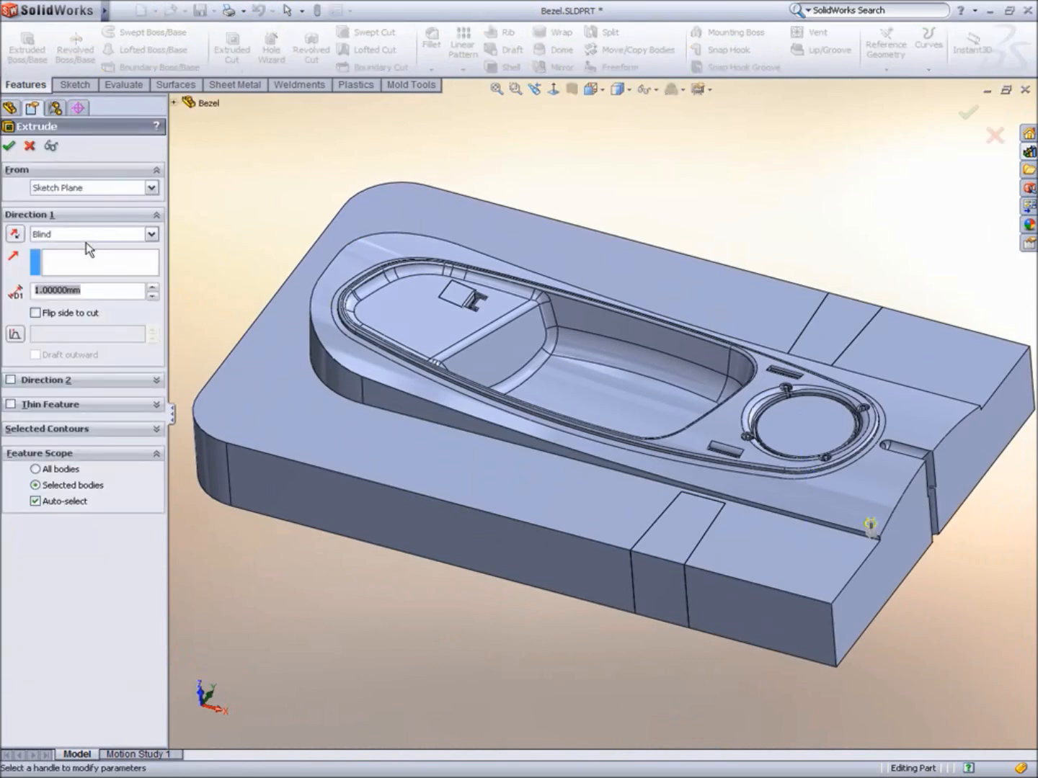
click(86, 237)
click(44, 257)
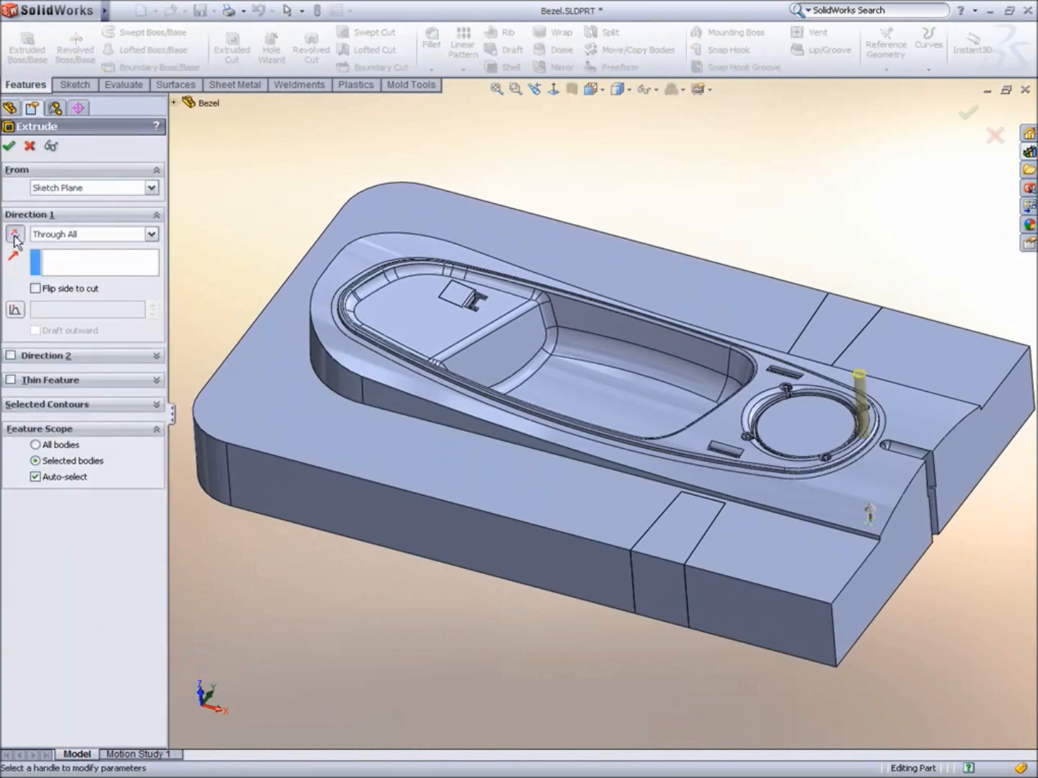
click(67, 477)
click(333, 496)
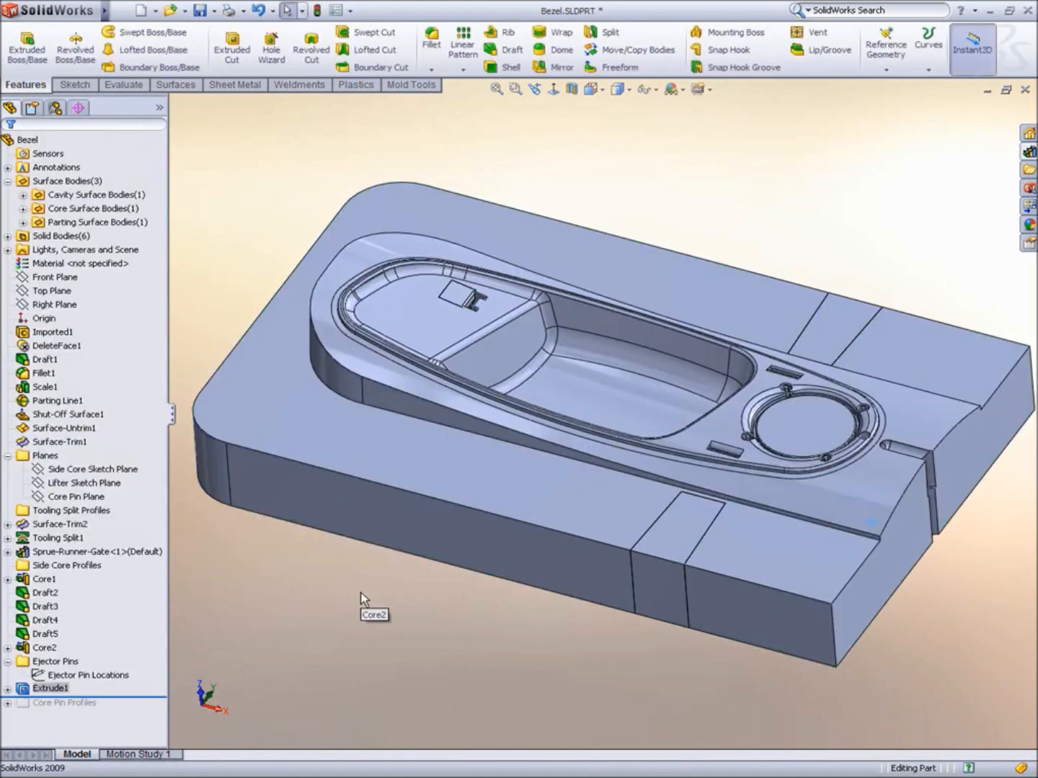
click(360, 593)
Create a sketch-driven pattern of the extruded ejector pin hole using the Ejector Pin Locations sketch, with Centroid as reference point
click(114, 676)
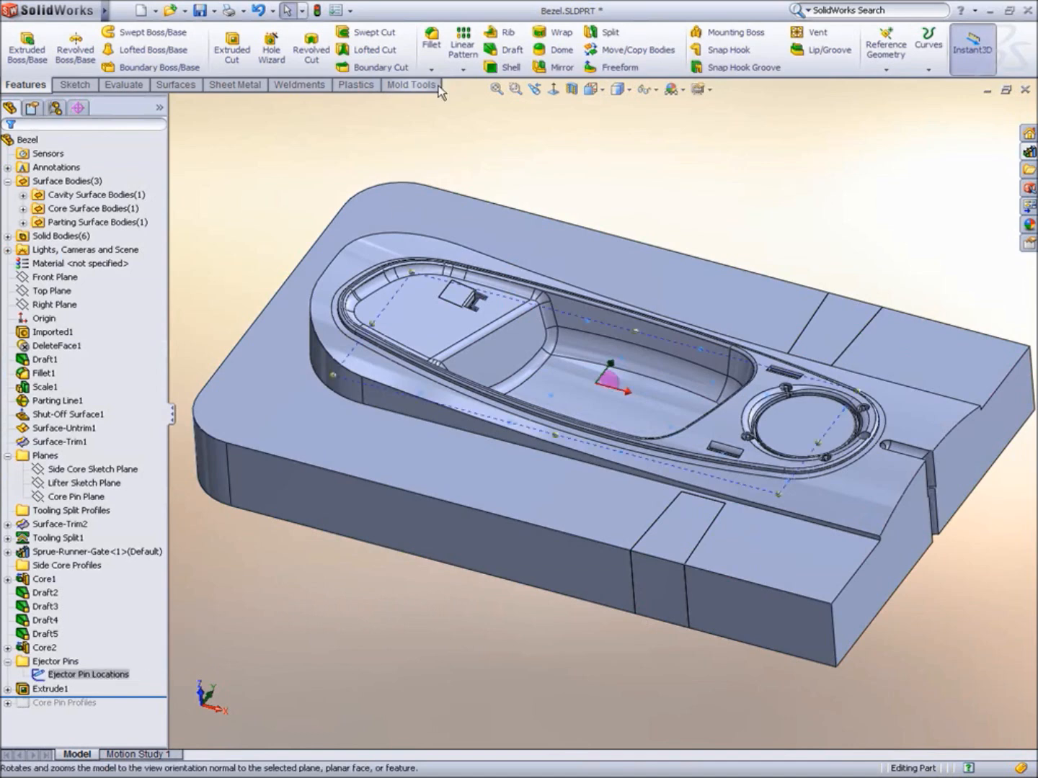
click(463, 69)
click(469, 144)
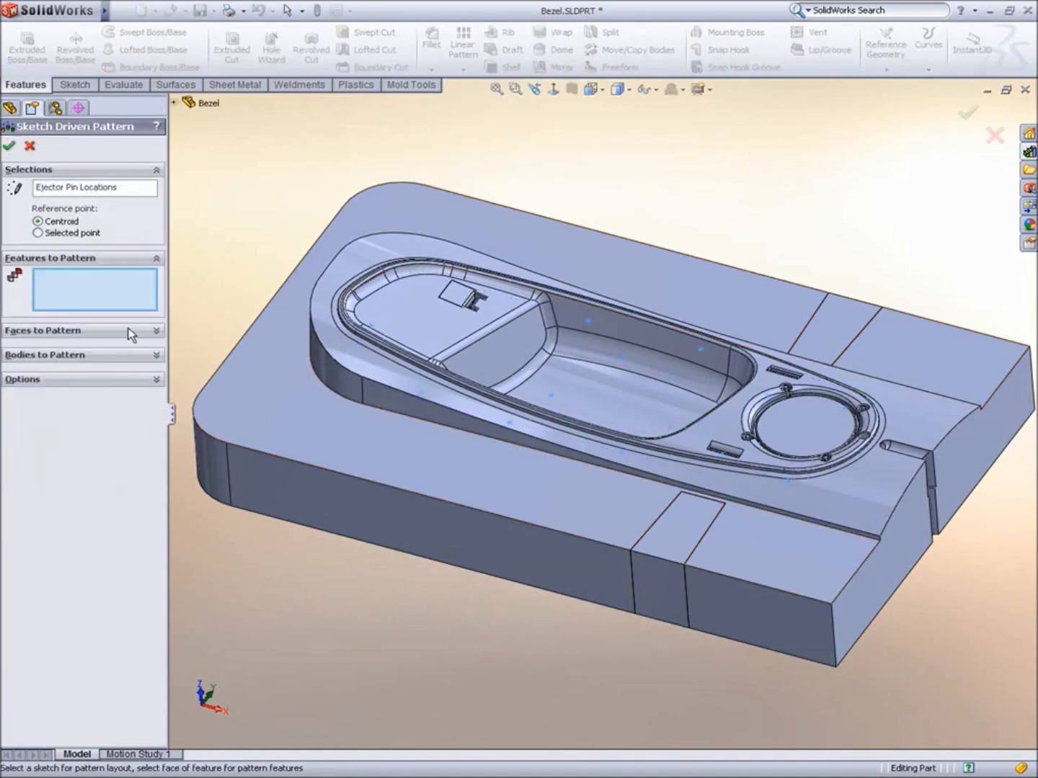
click(867, 442)
key(Return)
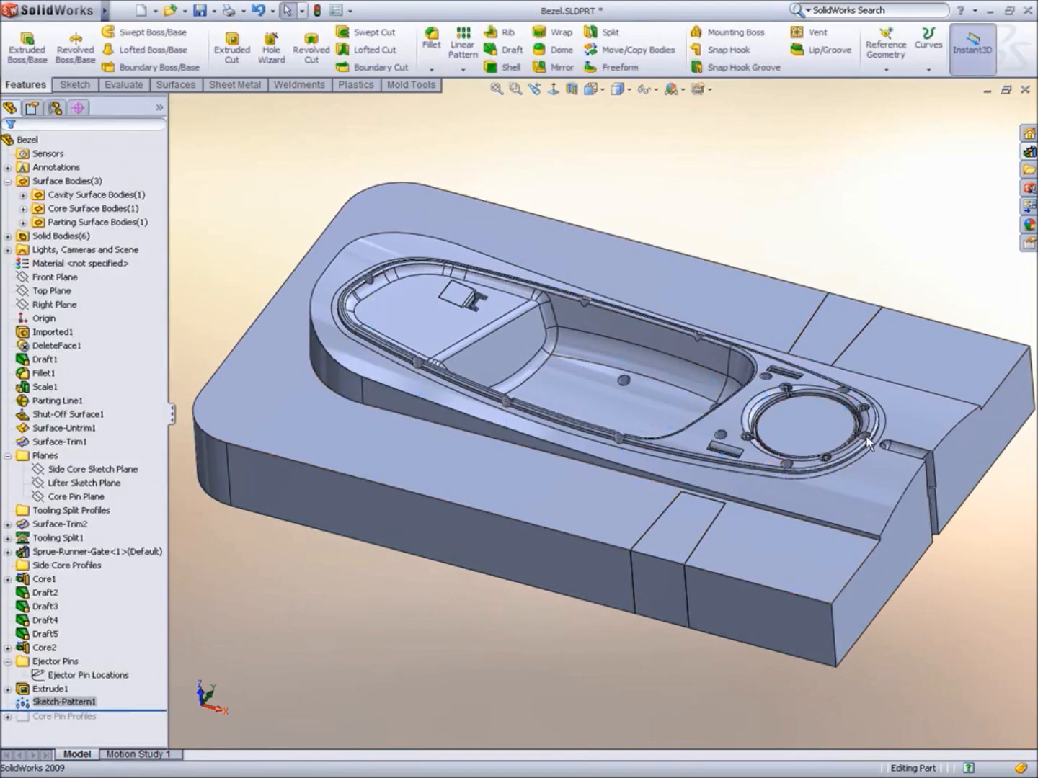
Roll the model forward past the Core Pin Profiles folder and extract core pins from the lower block using Core Pin Profile, through all
click(448, 651)
middle_drag(448, 651, 446, 666)
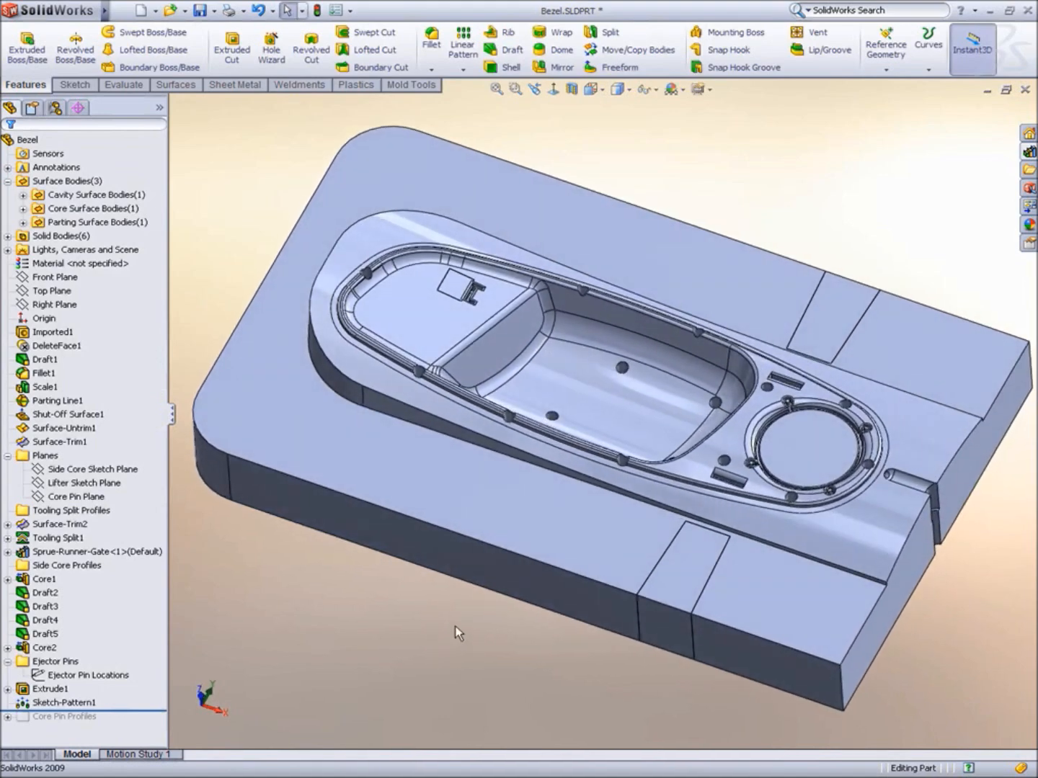
drag(130, 710, 10, 724)
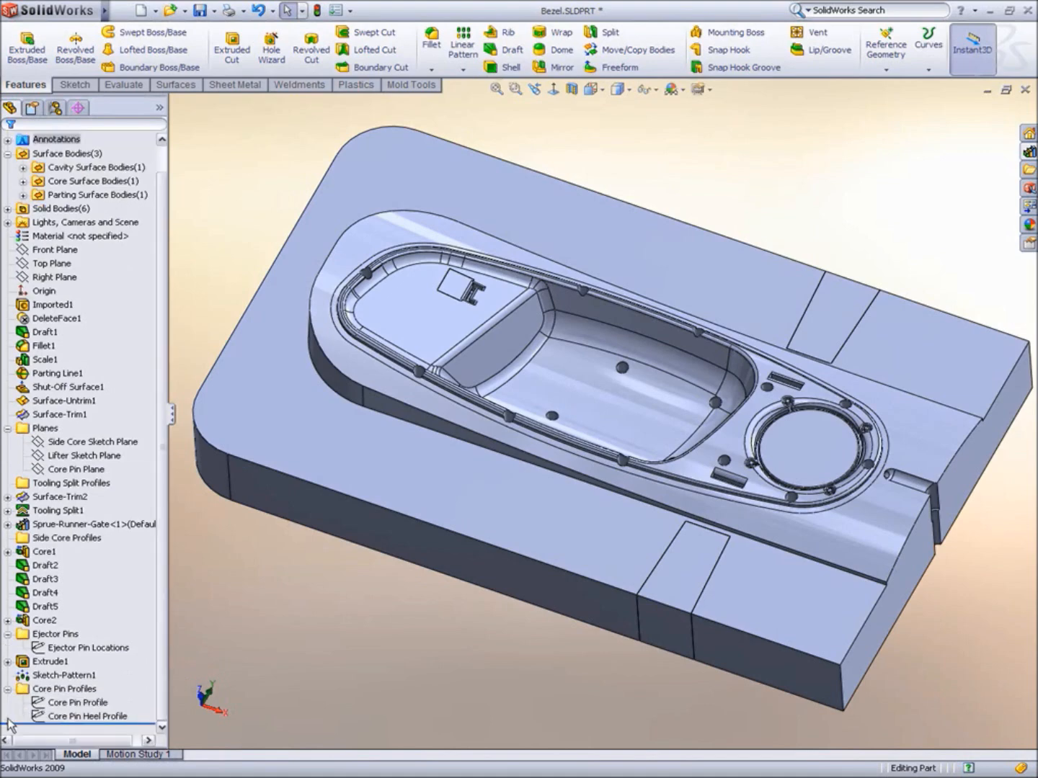
click(58, 704)
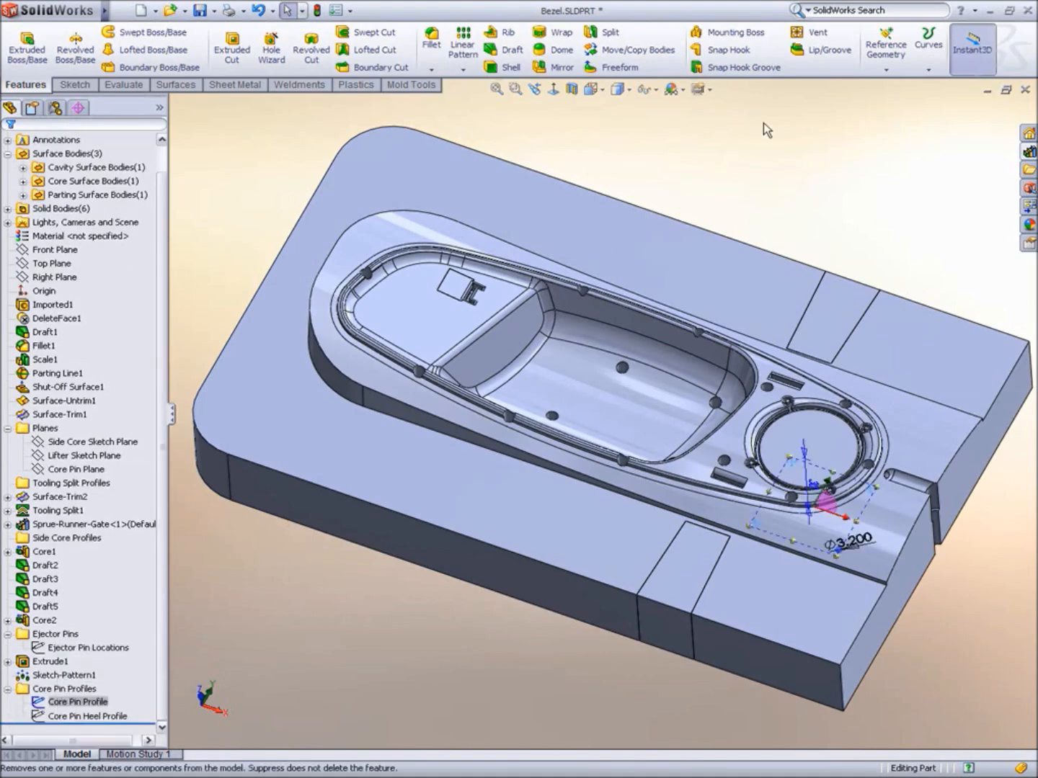
click(411, 85)
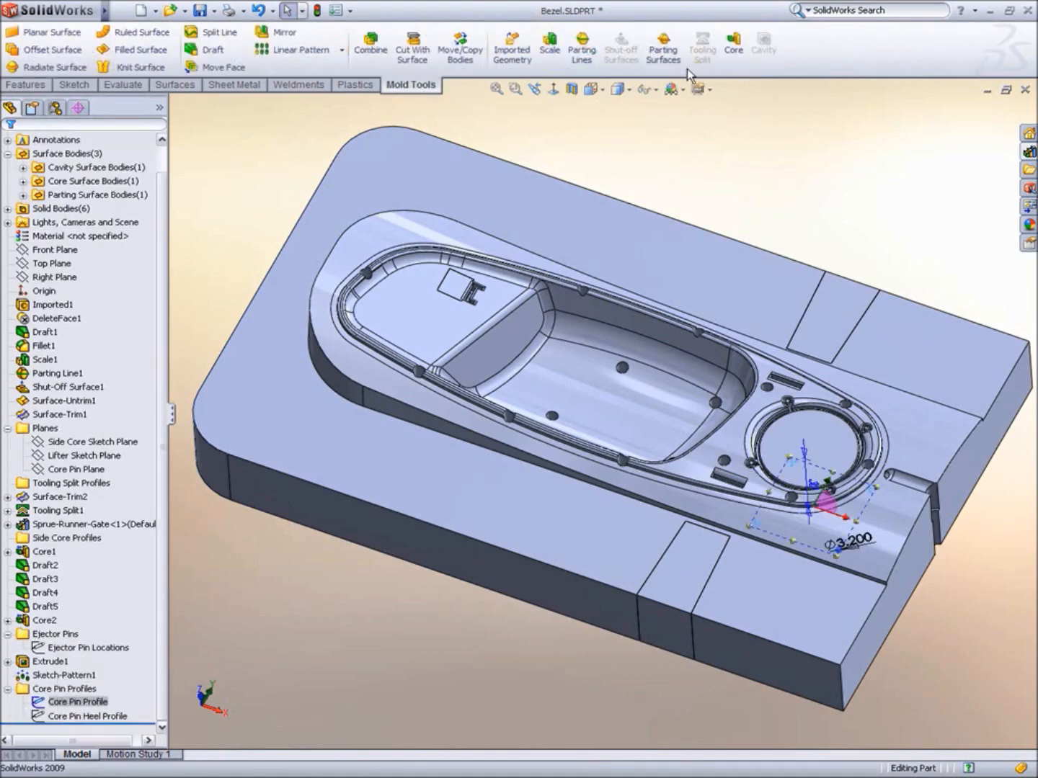
click(731, 56)
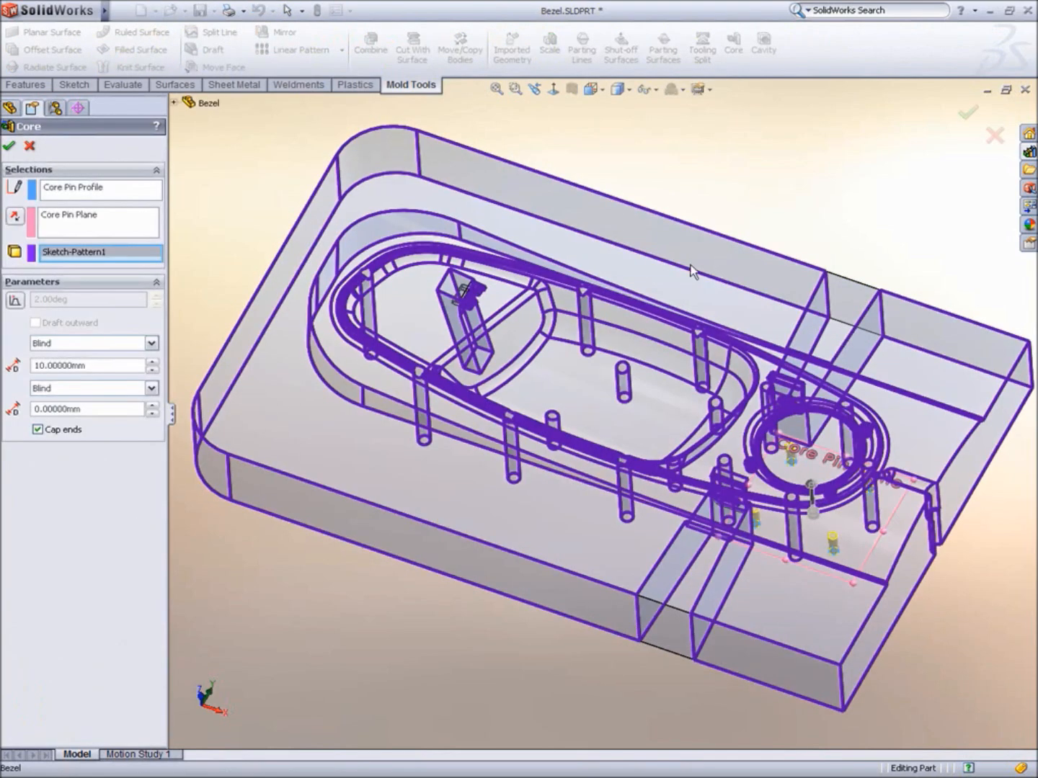
click(125, 345)
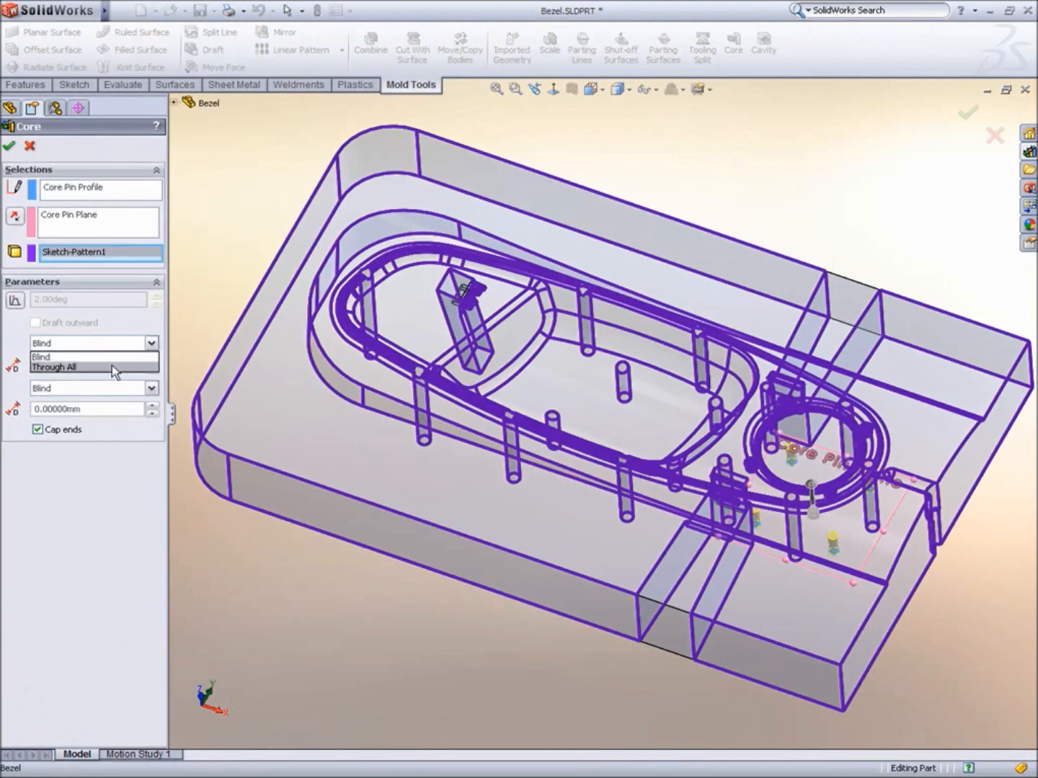
click(113, 368)
right_click(204, 300)
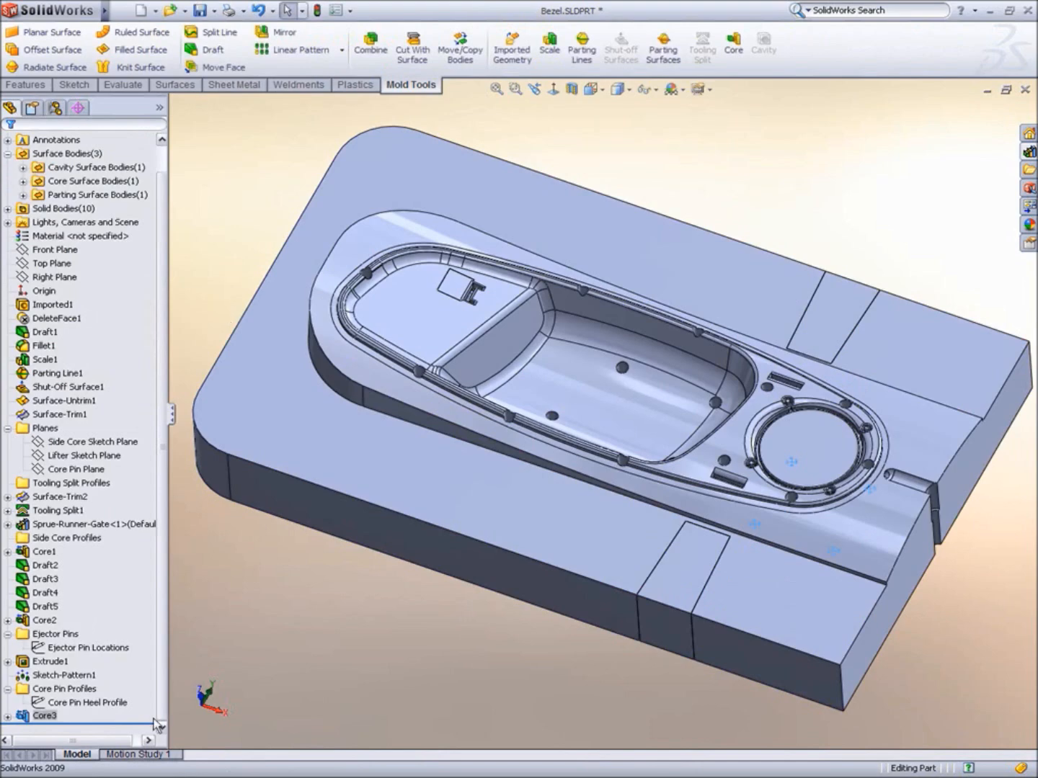
Extract the core pin heels from the lower block using the Core Pin Heel Profile sketch, with a 3 mm blind depth
click(106, 701)
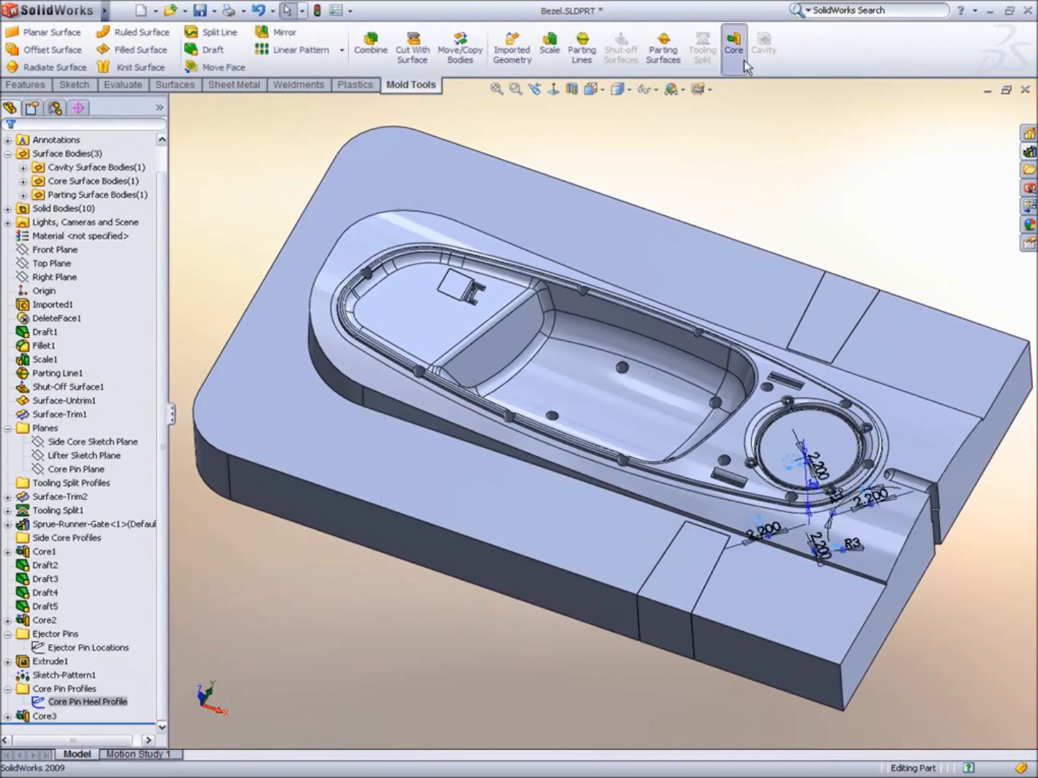
click(743, 62)
double_click(101, 363)
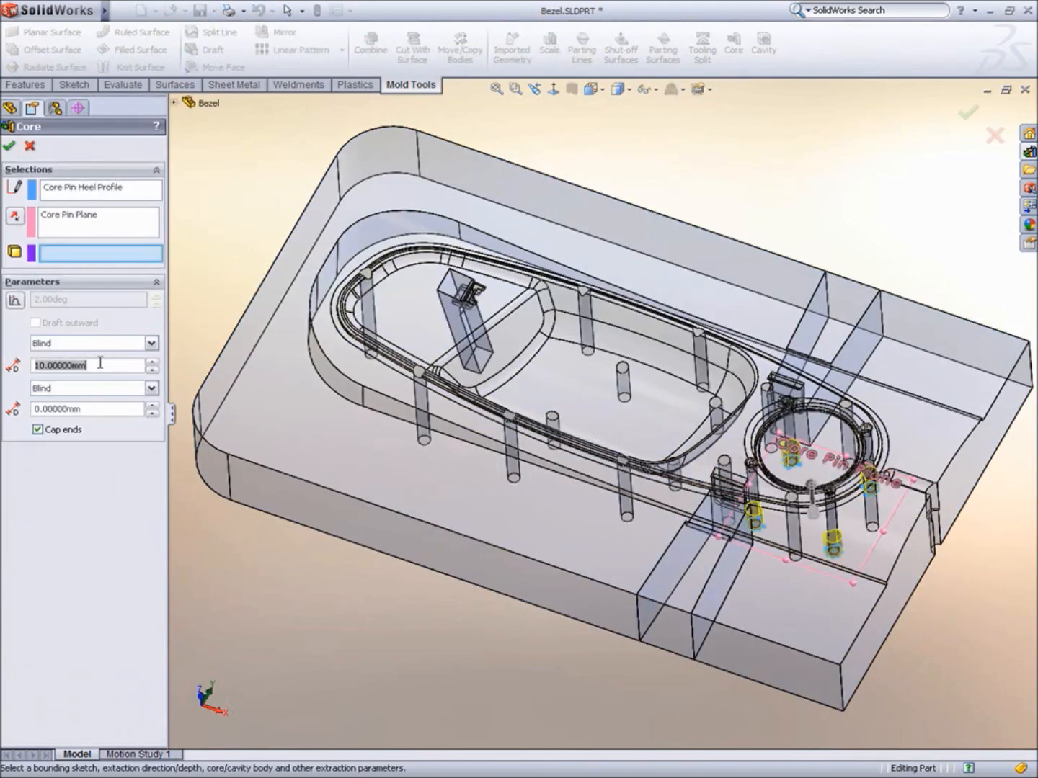
text(3)
click(281, 408)
right_click(279, 408)
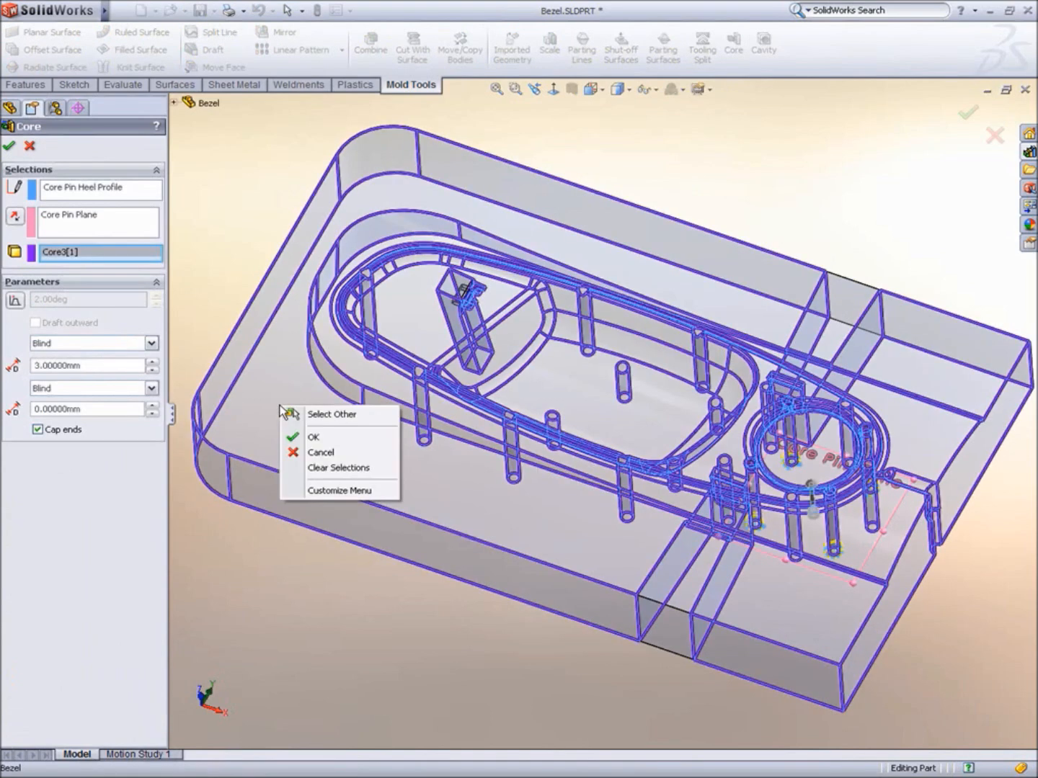
click(317, 437)
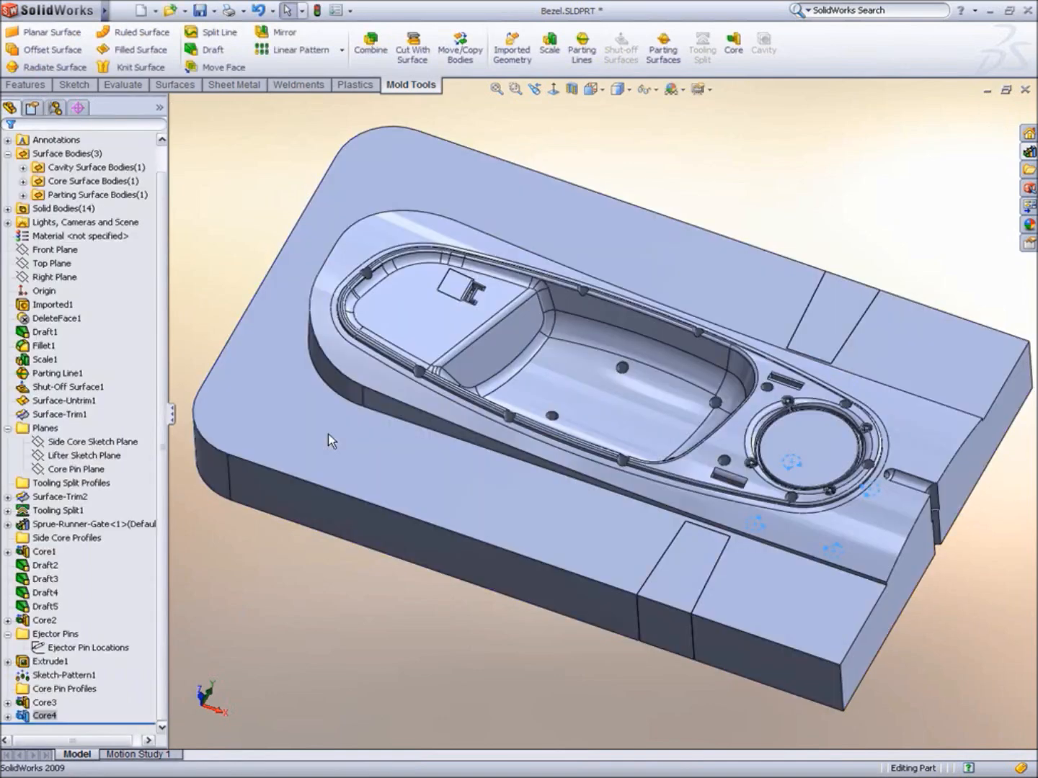
Hide the lower mold block and view the four core pins up close from the side
click(518, 495)
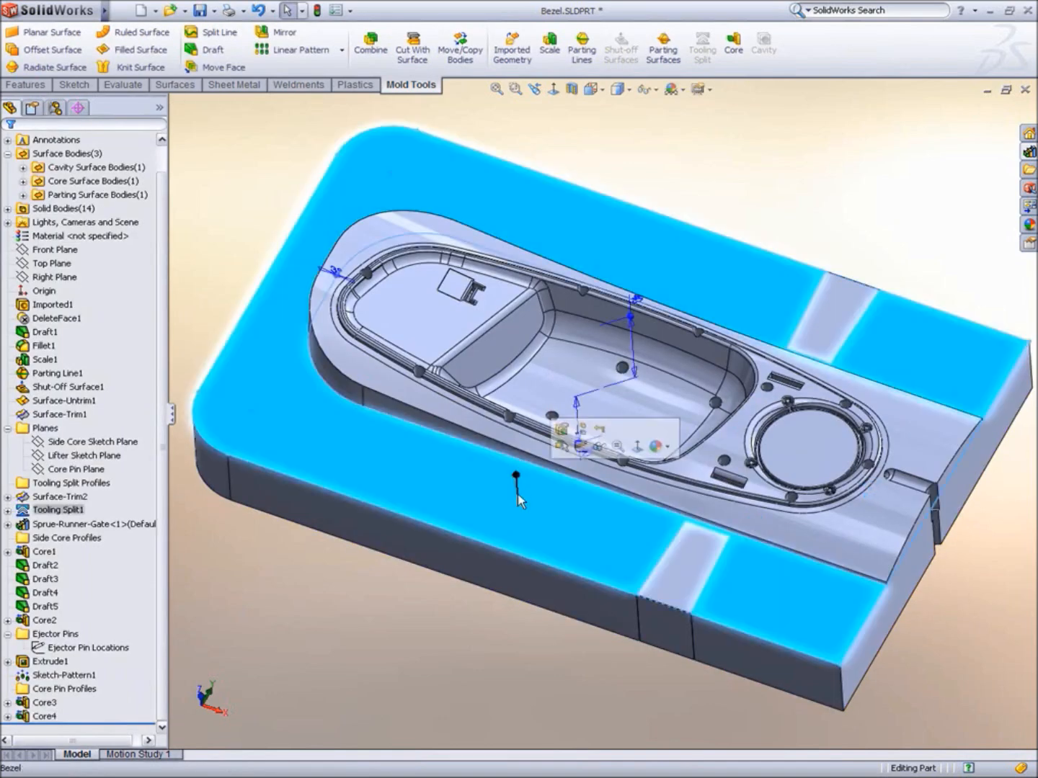
click(595, 444)
middle_drag(753, 490, 713, 425)
scroll(776, 482, down, 3)
scroll(735, 475, down, 3)
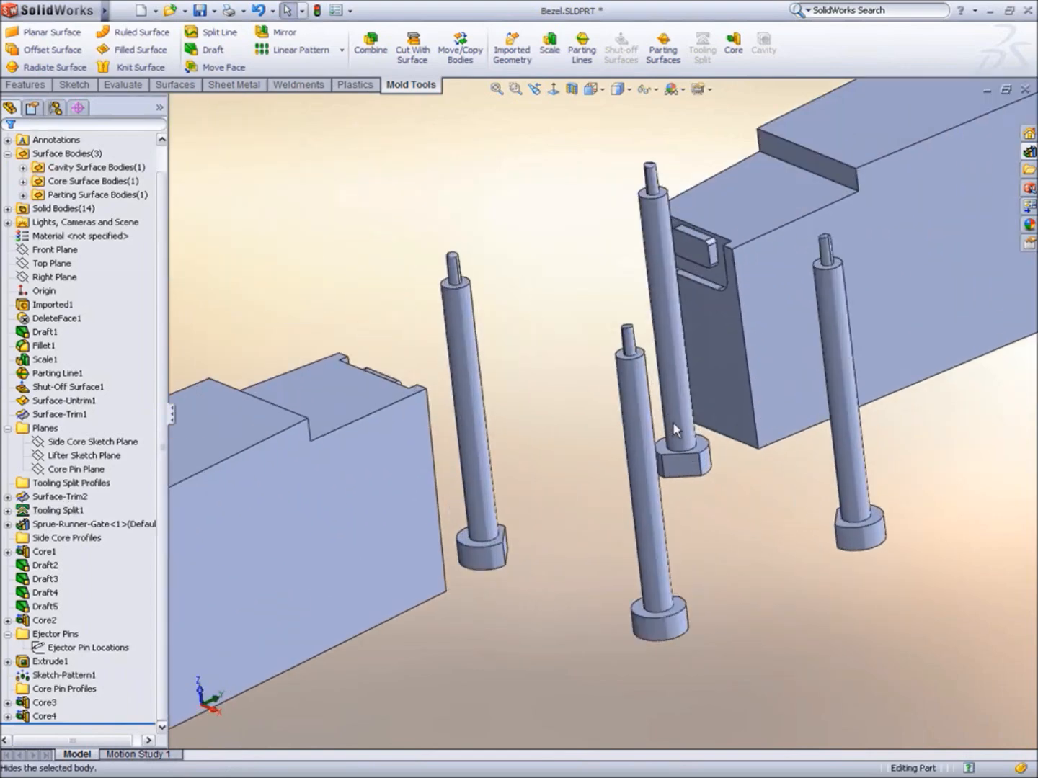
Combine the core pin nearest the front side core with its heel, using the Add operation
click(371, 43)
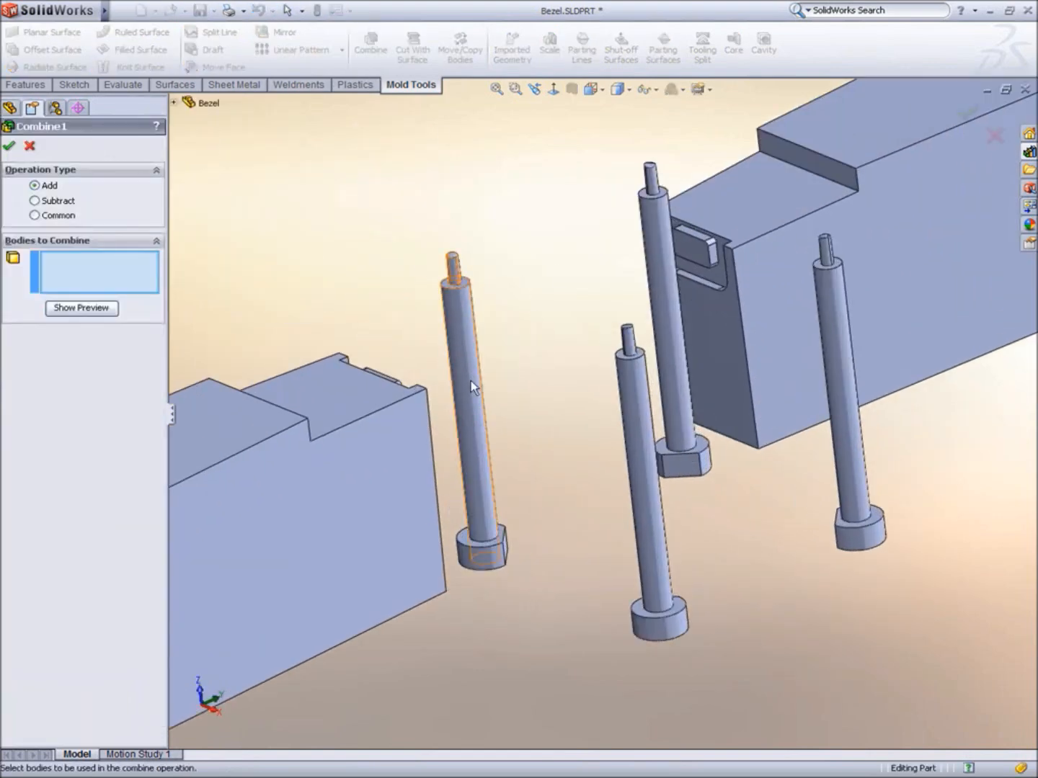
click(483, 547)
click(477, 562)
right_click(481, 565)
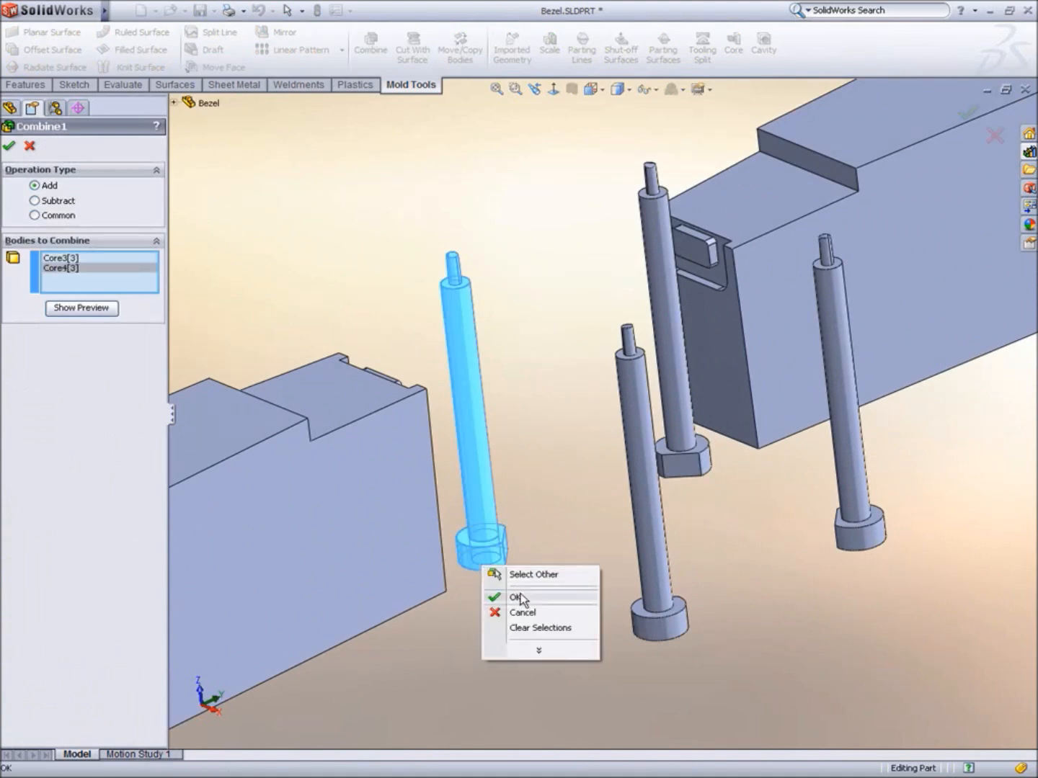
click(515, 596)
Combine the foremost core pin, the lowest in the current view, with its heel into one body
key(Return)
click(658, 554)
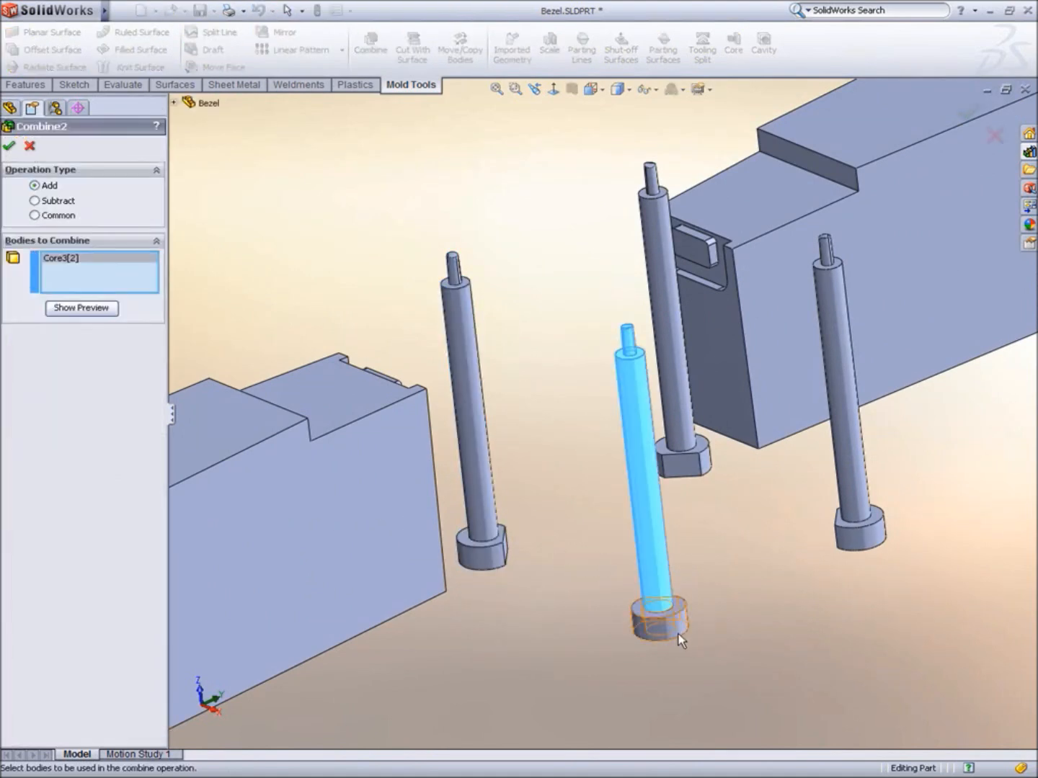
click(678, 637)
right_click(679, 637)
click(712, 666)
Combine the core pin directly beside the rear side core's slot tip with its heel
key(Return)
click(666, 347)
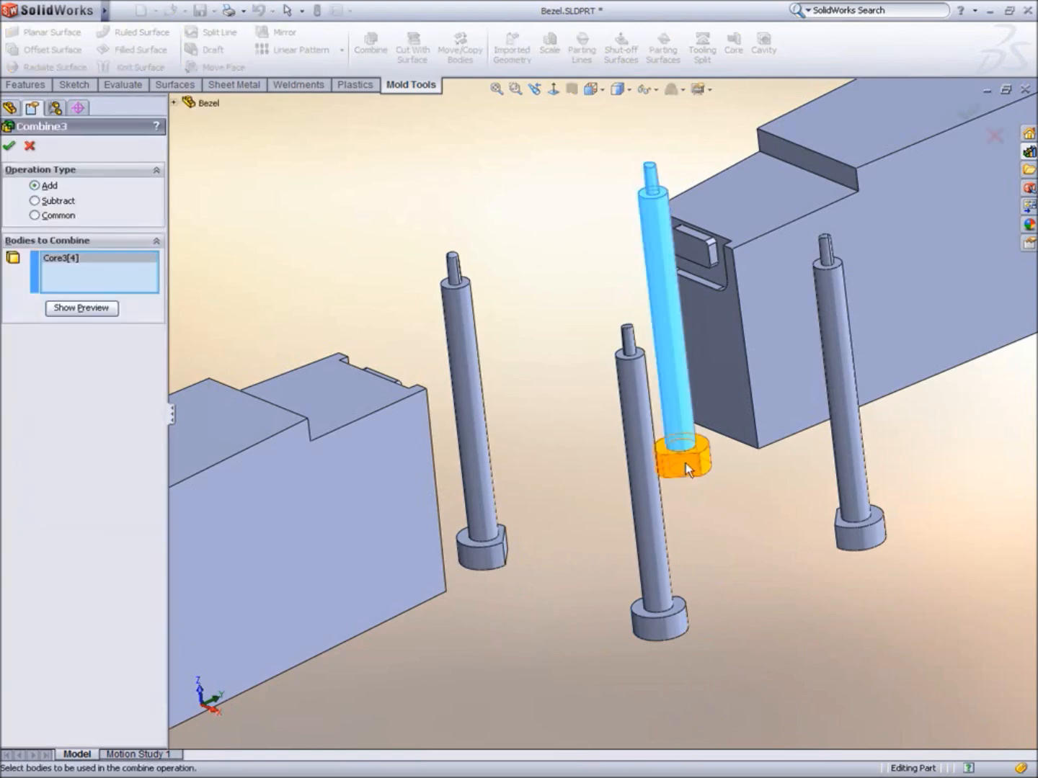
click(684, 470)
right_click(683, 469)
click(727, 496)
Combine the last remaining core pin, in front of the rear side core's long face, with its heel
key(Return)
click(846, 481)
click(861, 525)
right_click(861, 533)
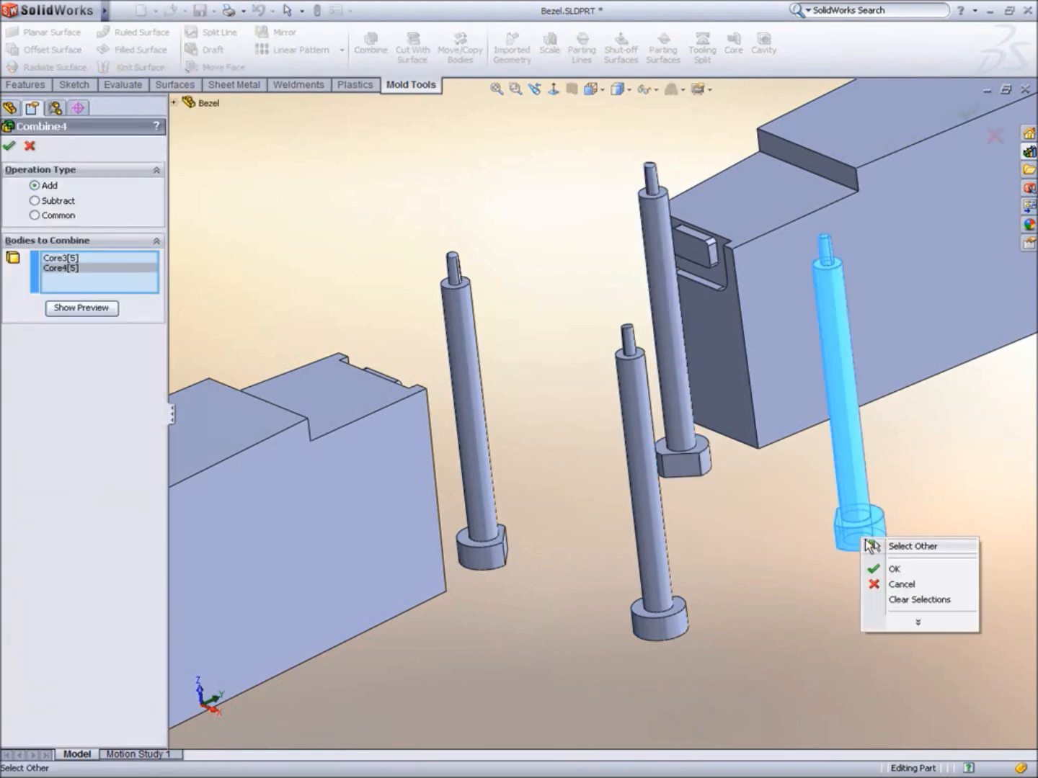
click(893, 568)
Expand the solid bodies and show the hidden Cut-Revolve2[2] and Core4[1] mold blocks again
scroll(767, 537, up, 5)
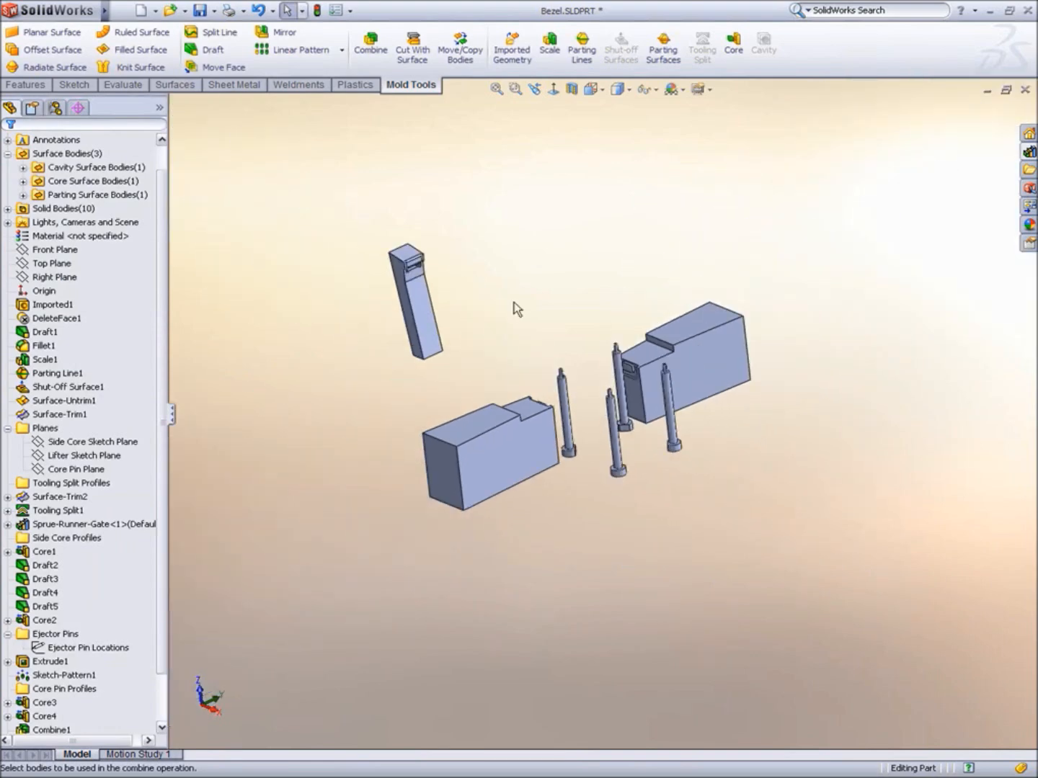
middle_drag(541, 354, 533, 317)
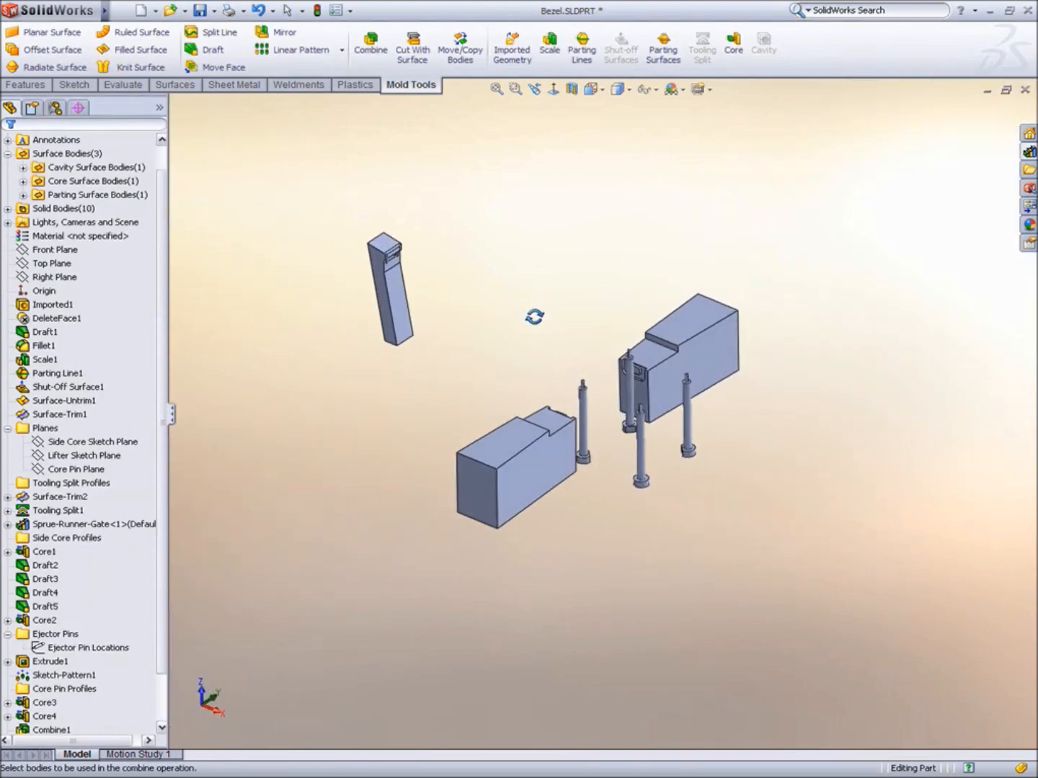
click(9, 209)
click(55, 263)
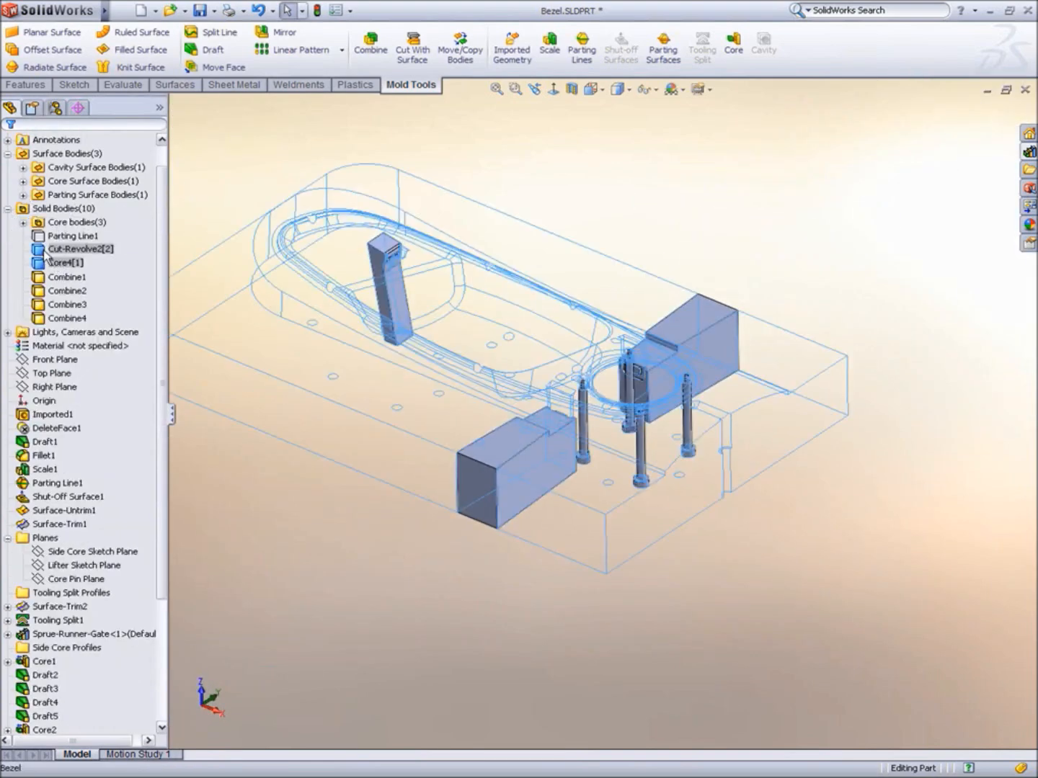
click(52, 230)
ctrl+middle_drag(406, 376, 475, 412)
Save all solid bodies as separate parts with auto-assigned names and create an assembly named inserts in the Mold folder
right_click(61, 209)
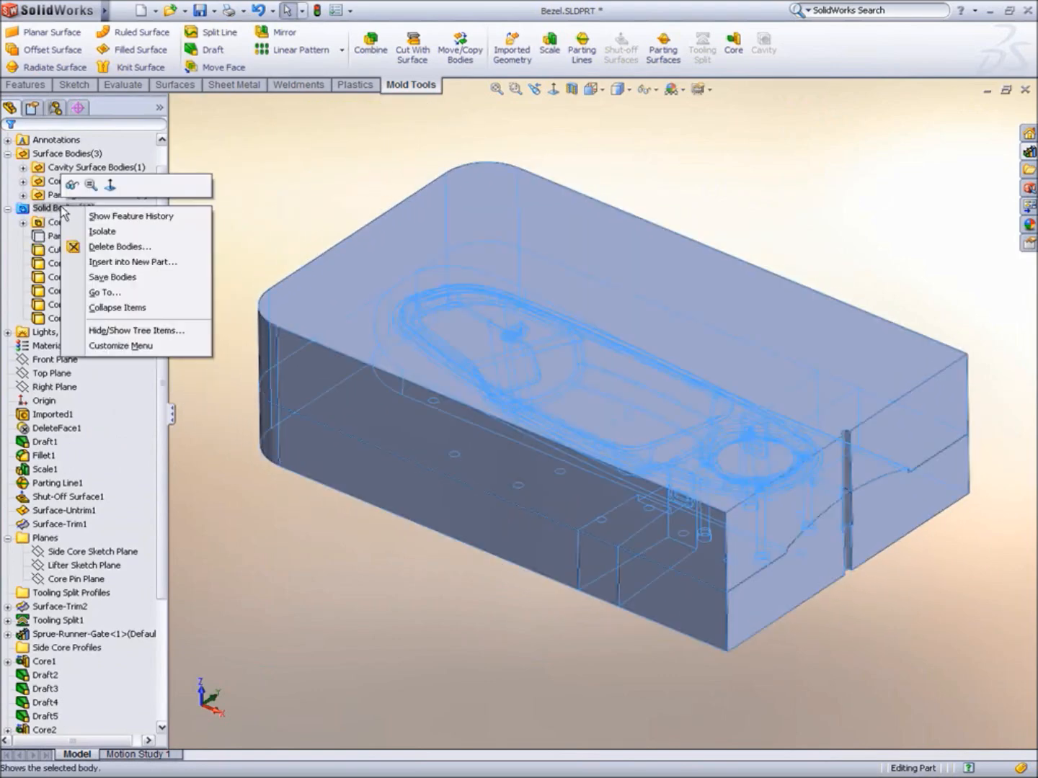
click(97, 276)
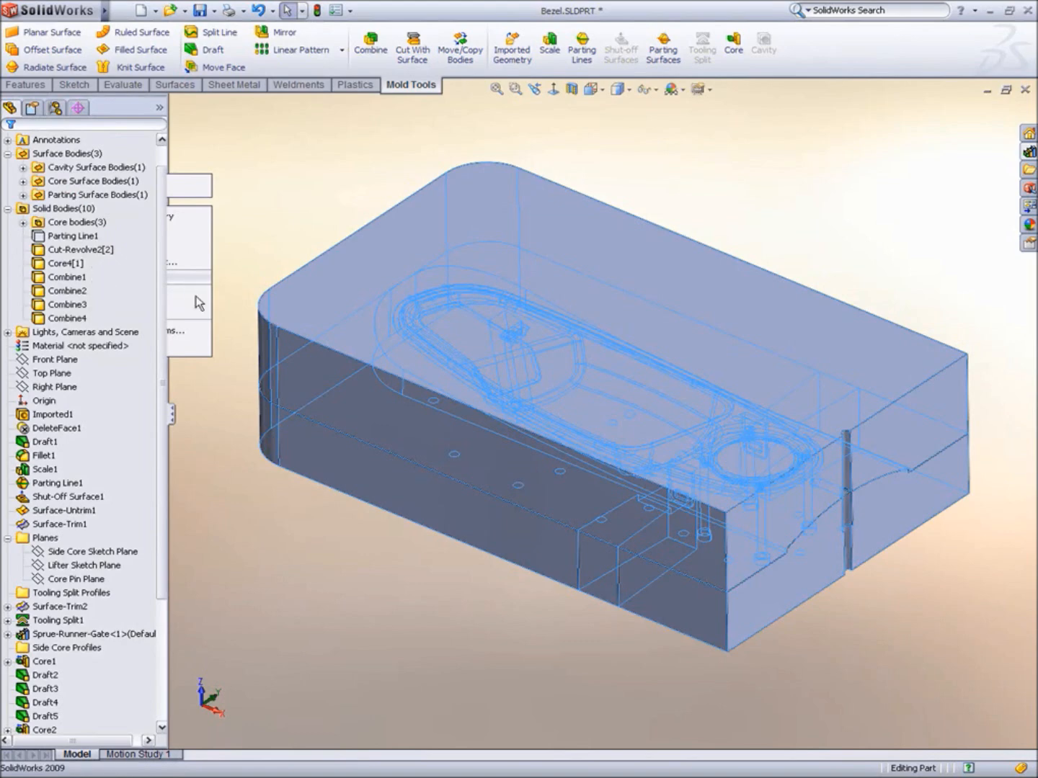
click(82, 404)
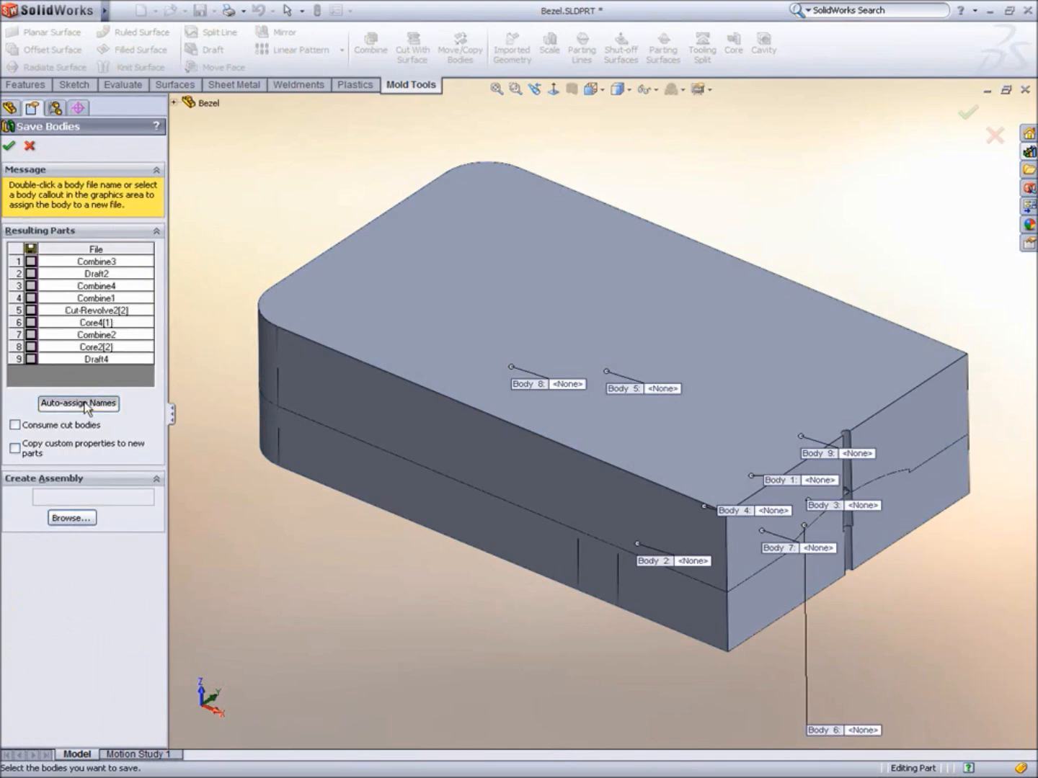
click(68, 538)
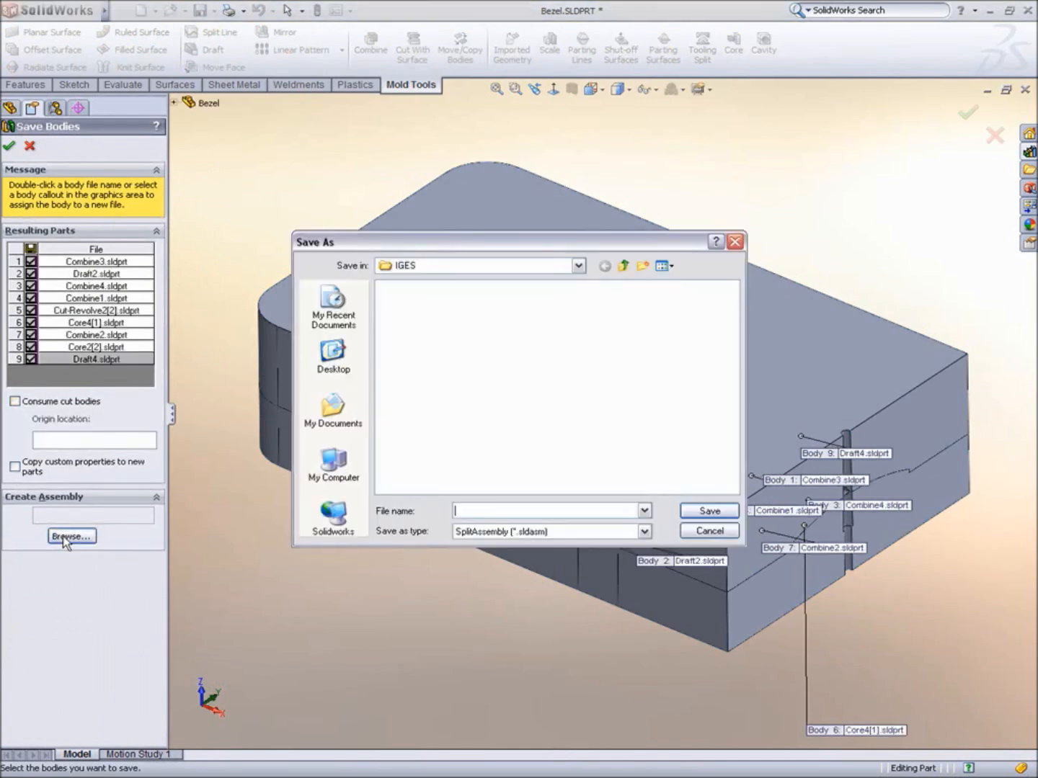
click(623, 266)
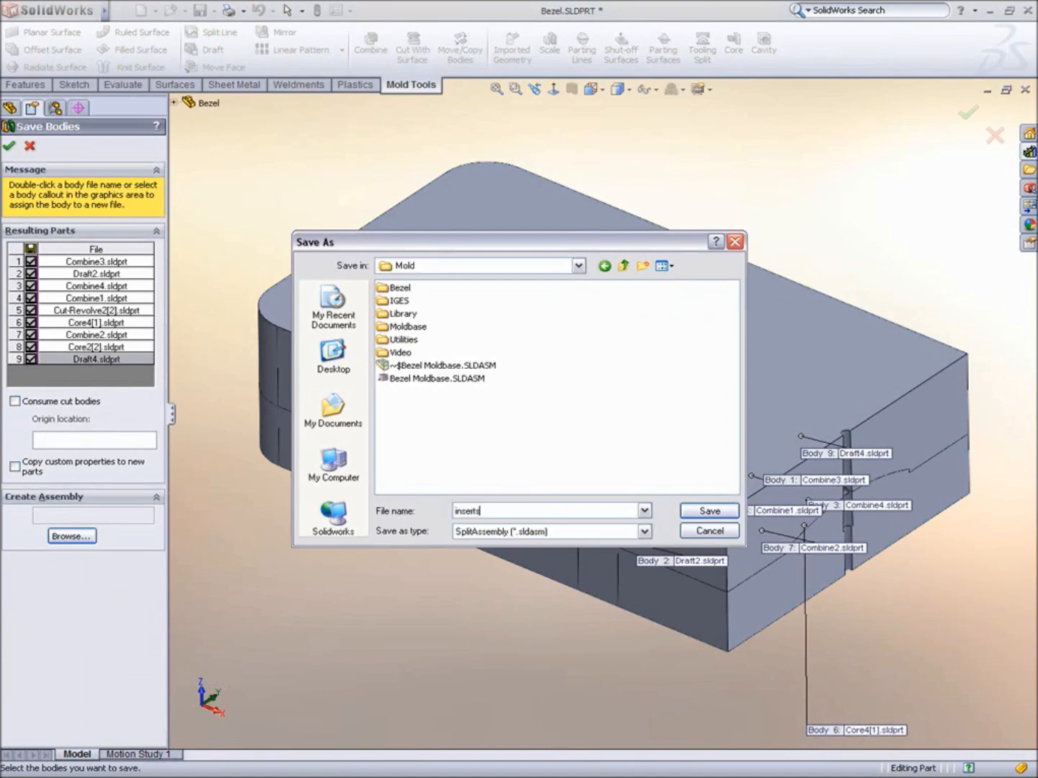
key(Return)
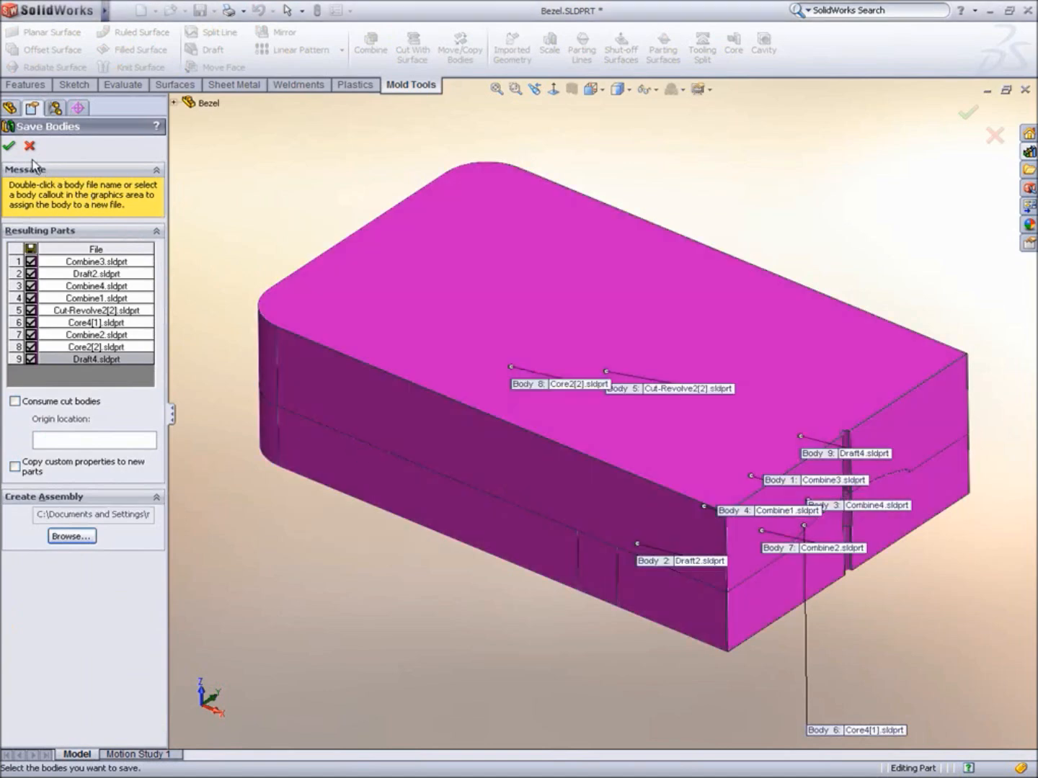
click(9, 145)
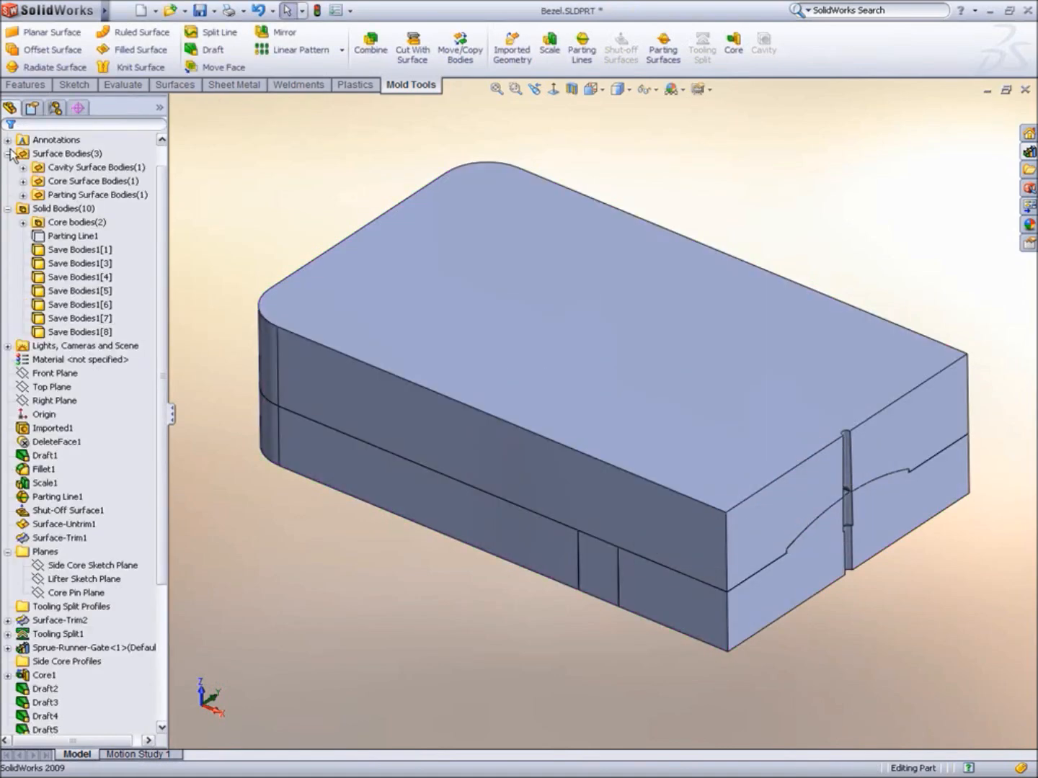
Isolate the upper mold block and view its cavity side from below
right_click(493, 288)
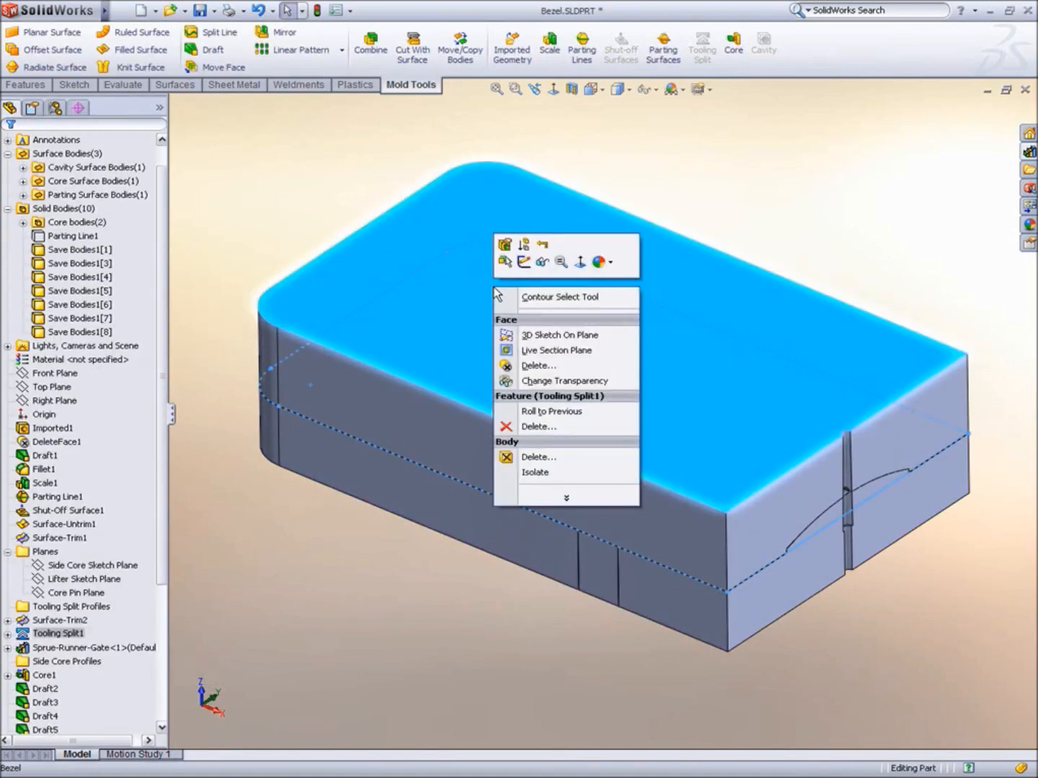
click(535, 473)
middle_drag(535, 478, 566, 331)
Sketch a corner rectangle about 20 by 16 mm on the isolated block's parting face, over the rounded end corner of the bezel recess
click(419, 360)
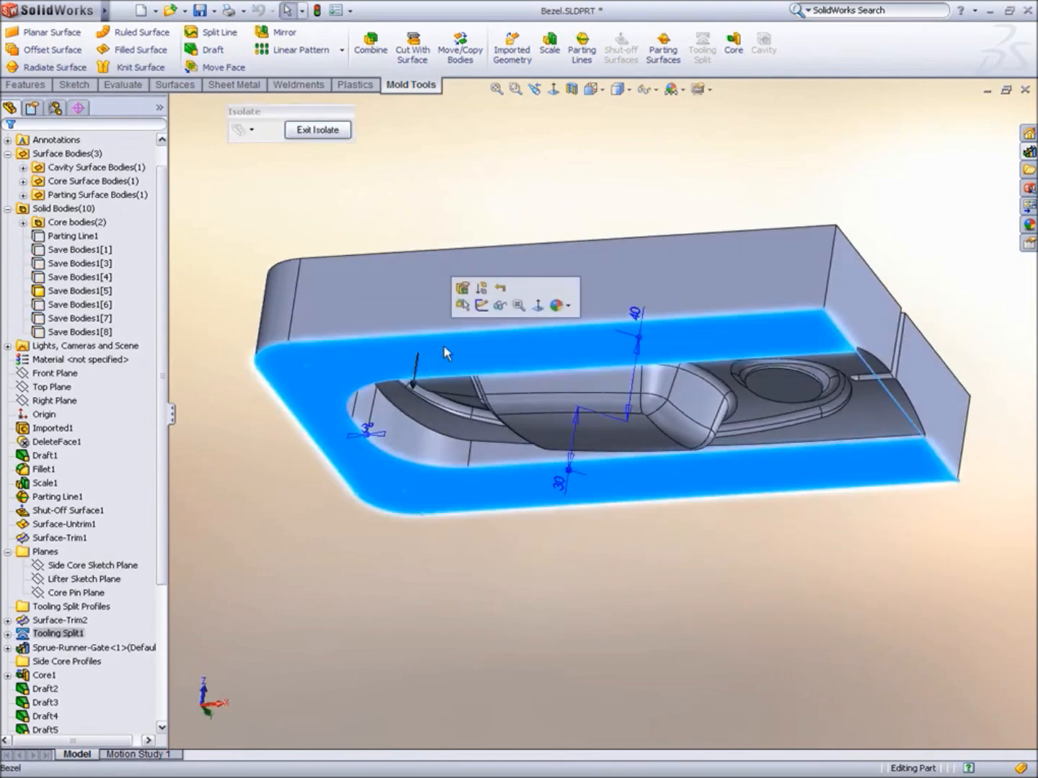
click(482, 303)
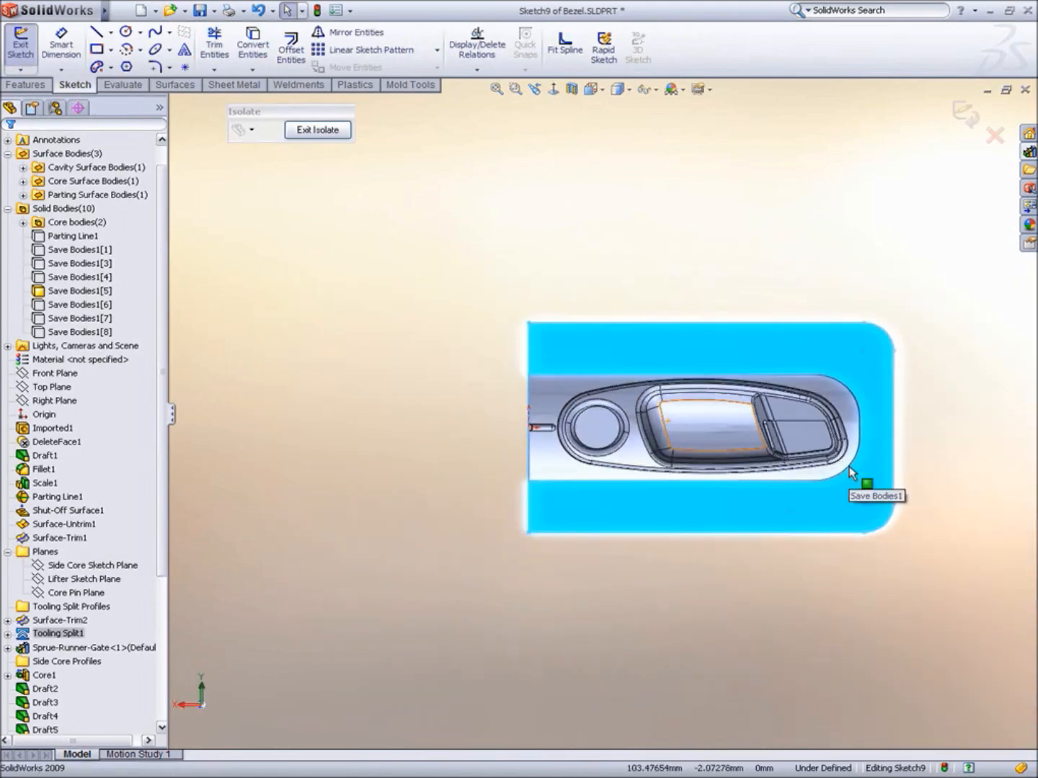
scroll(793, 432, down, 6)
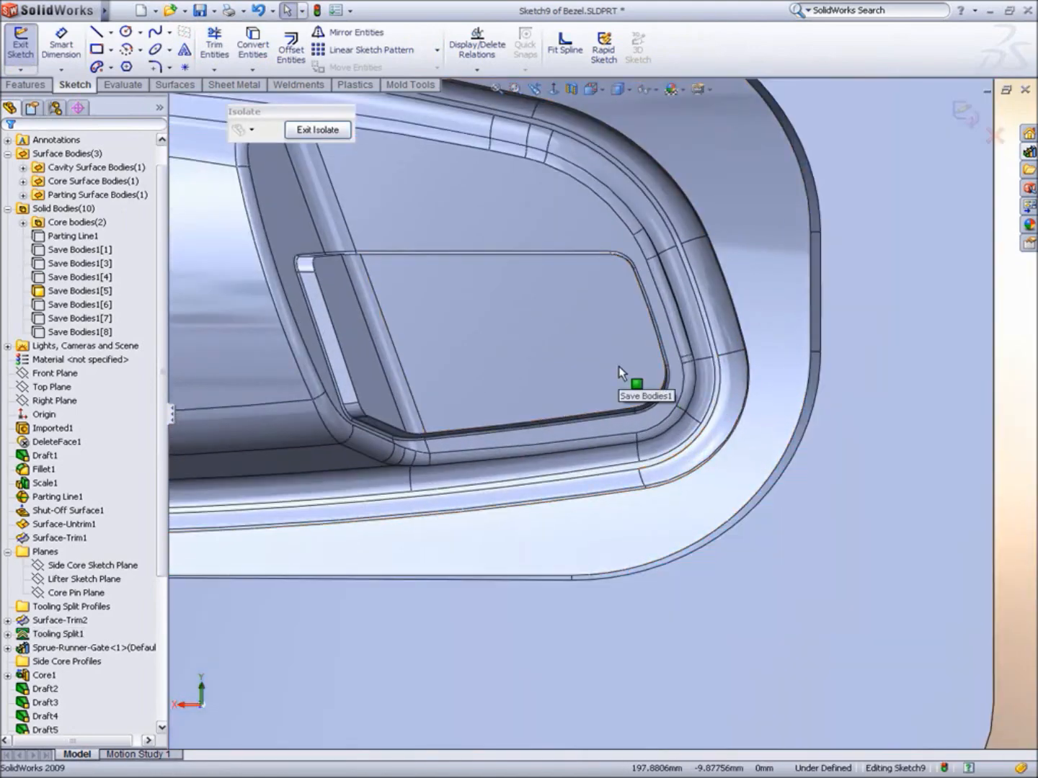
key(s)
click(658, 393)
click(607, 344)
click(766, 465)
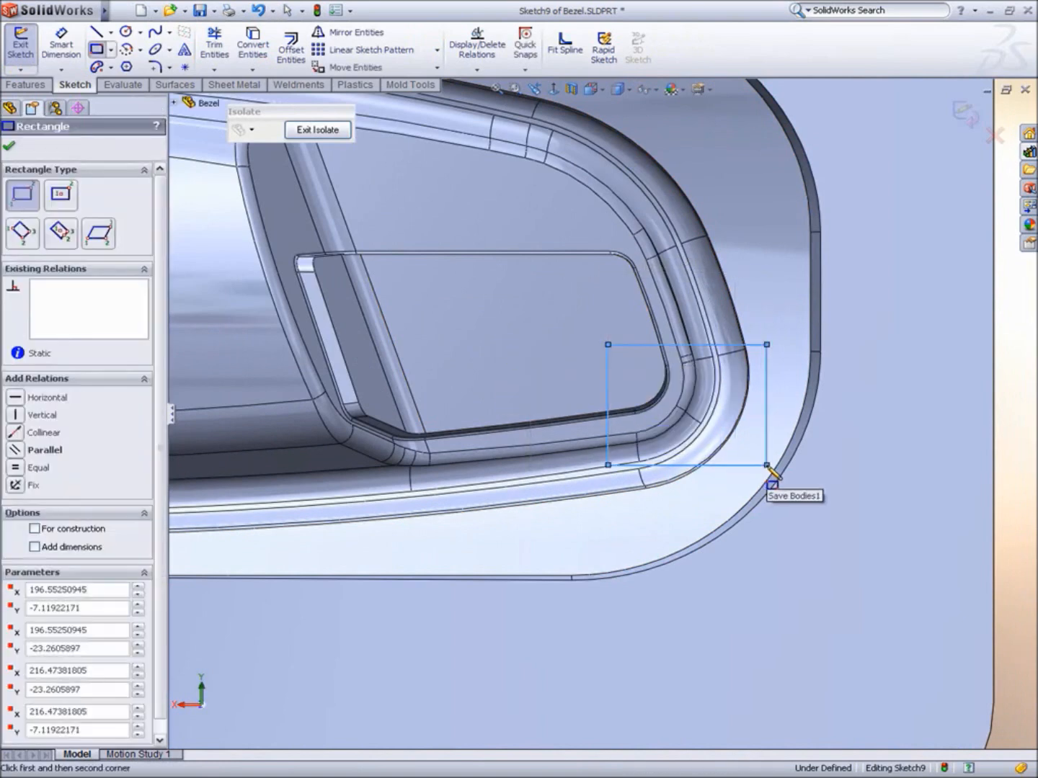
Extrude the rectangle up to the isolated mold block as a separate body, with Merge result turned off
click(25, 84)
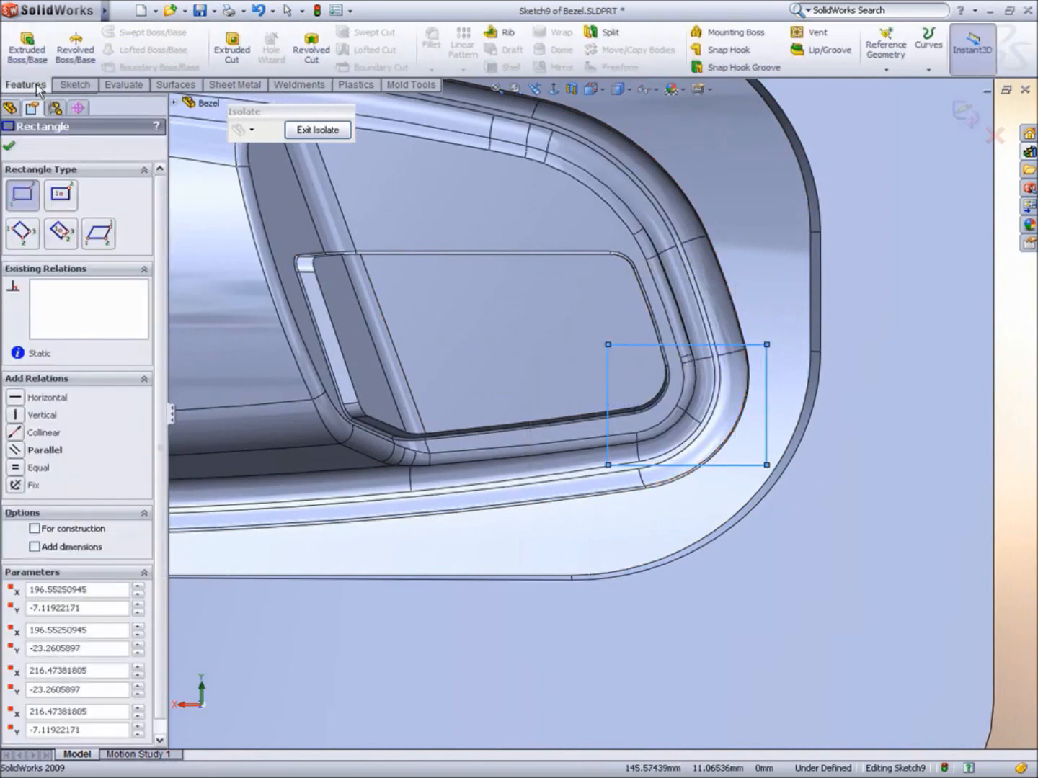
click(29, 51)
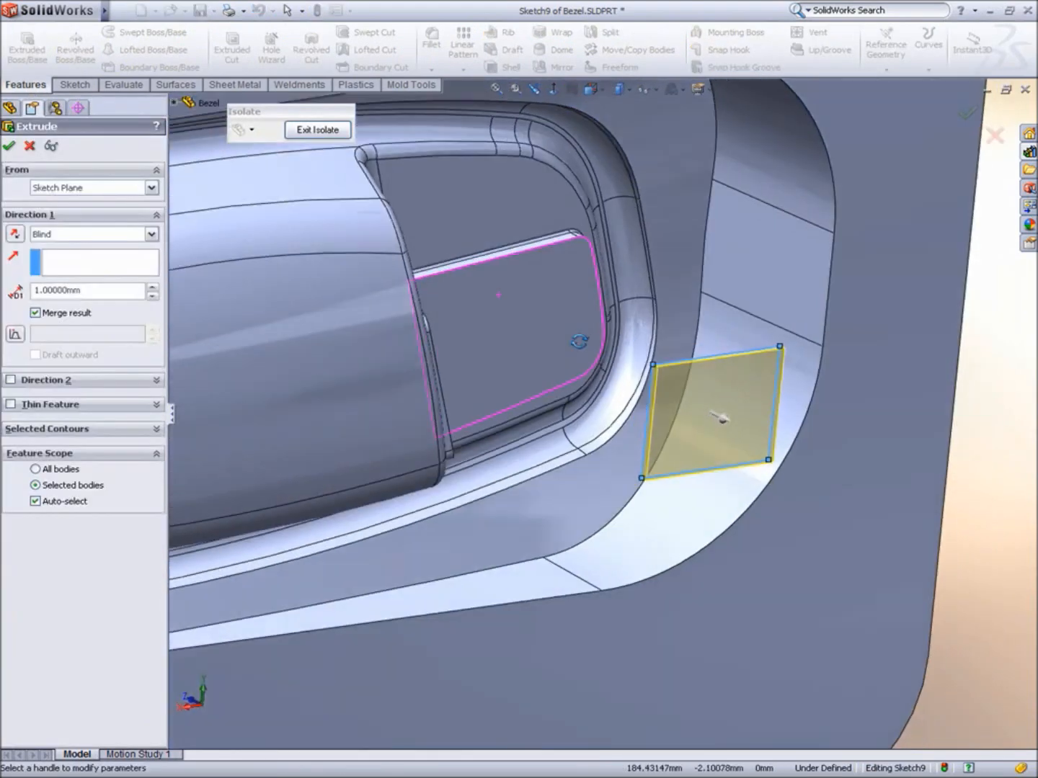
click(82, 234)
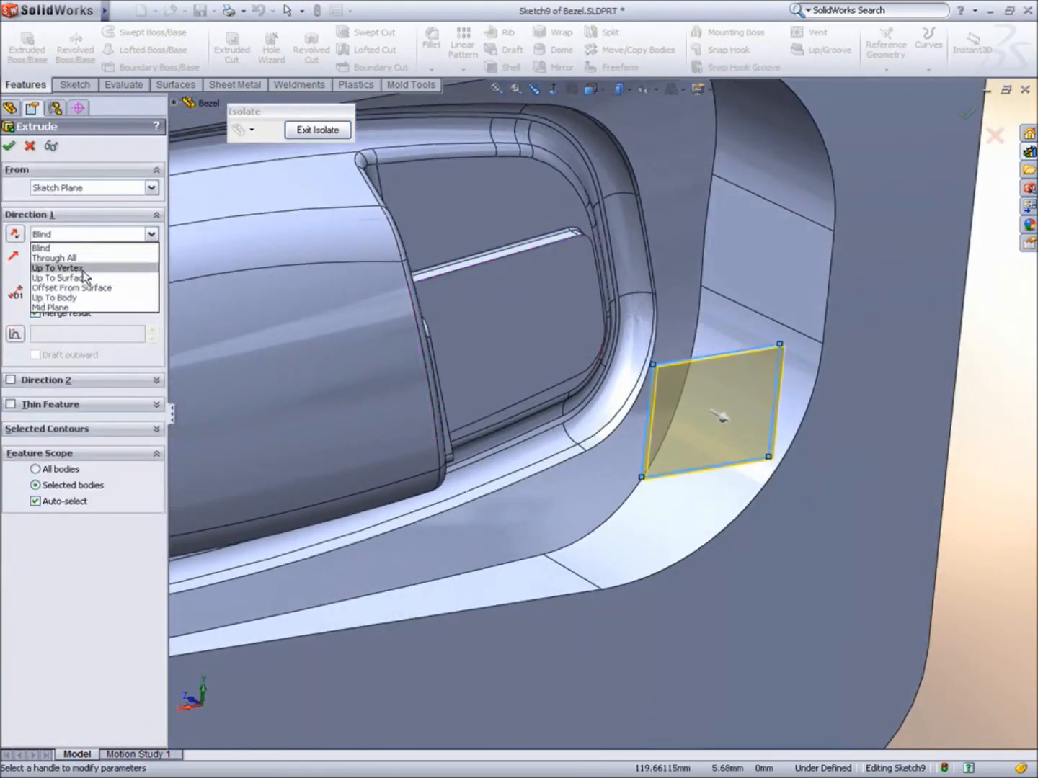
click(86, 297)
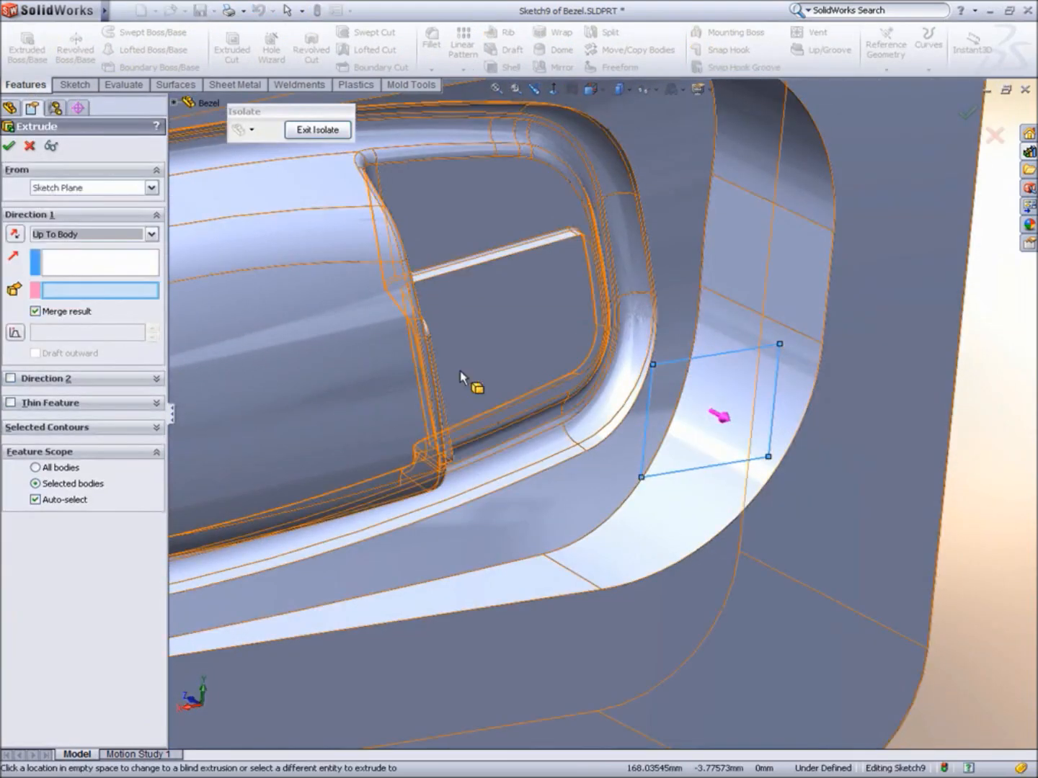
click(527, 362)
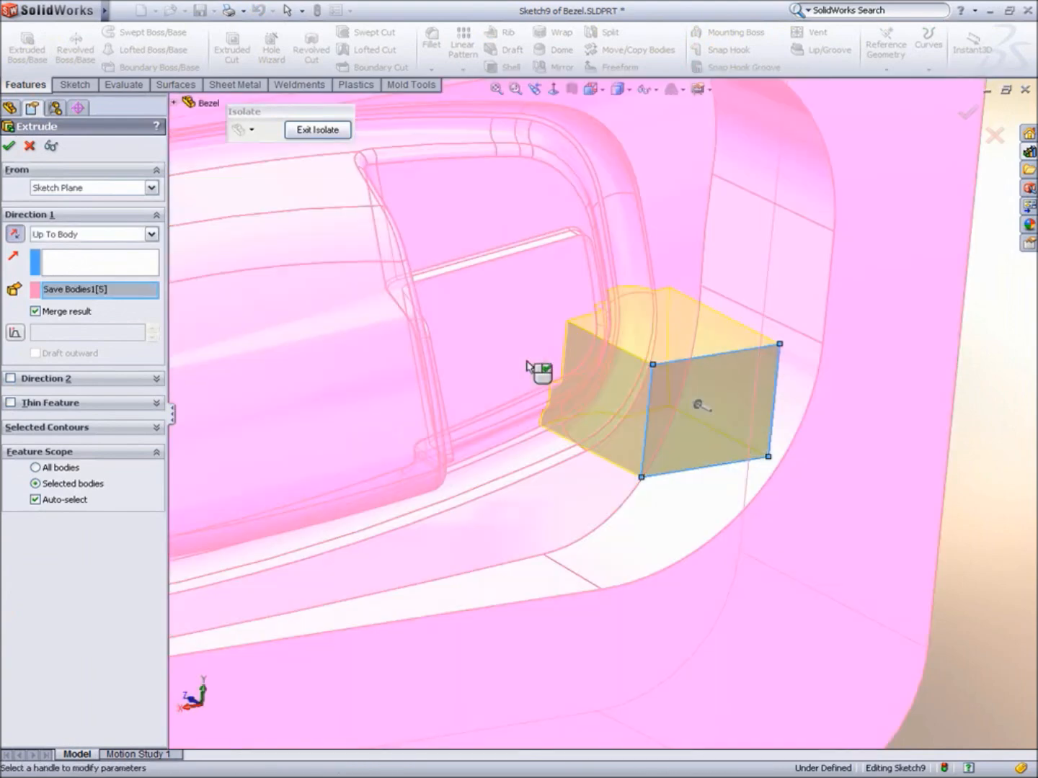
click(62, 312)
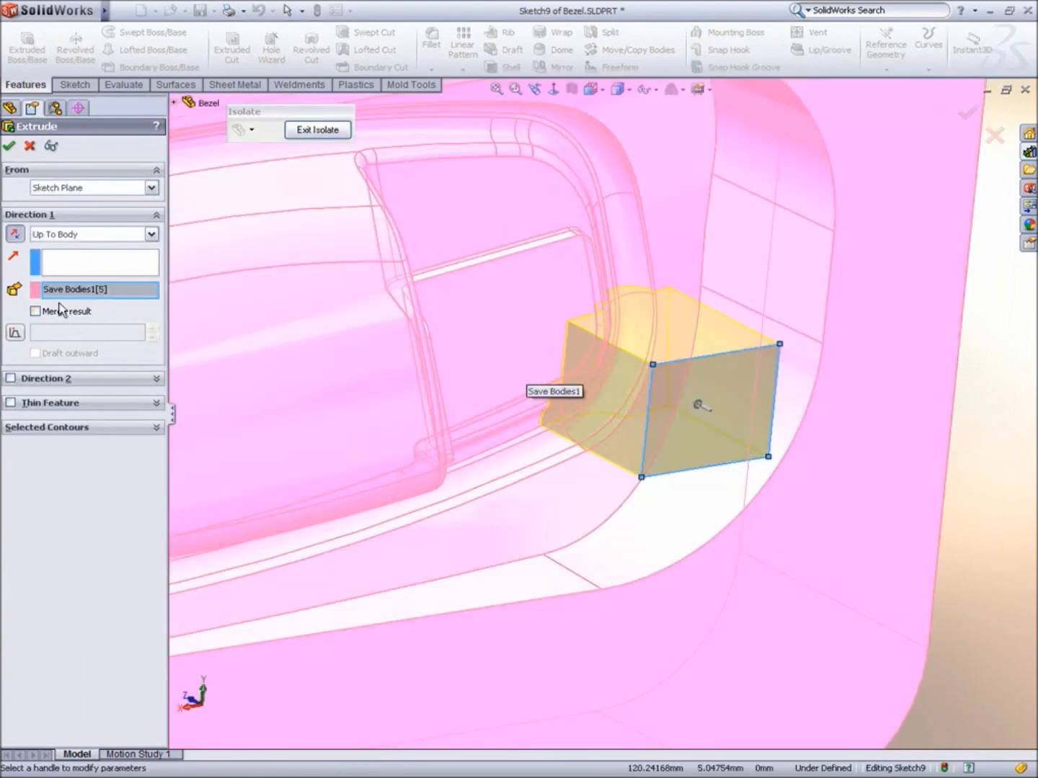
click(10, 146)
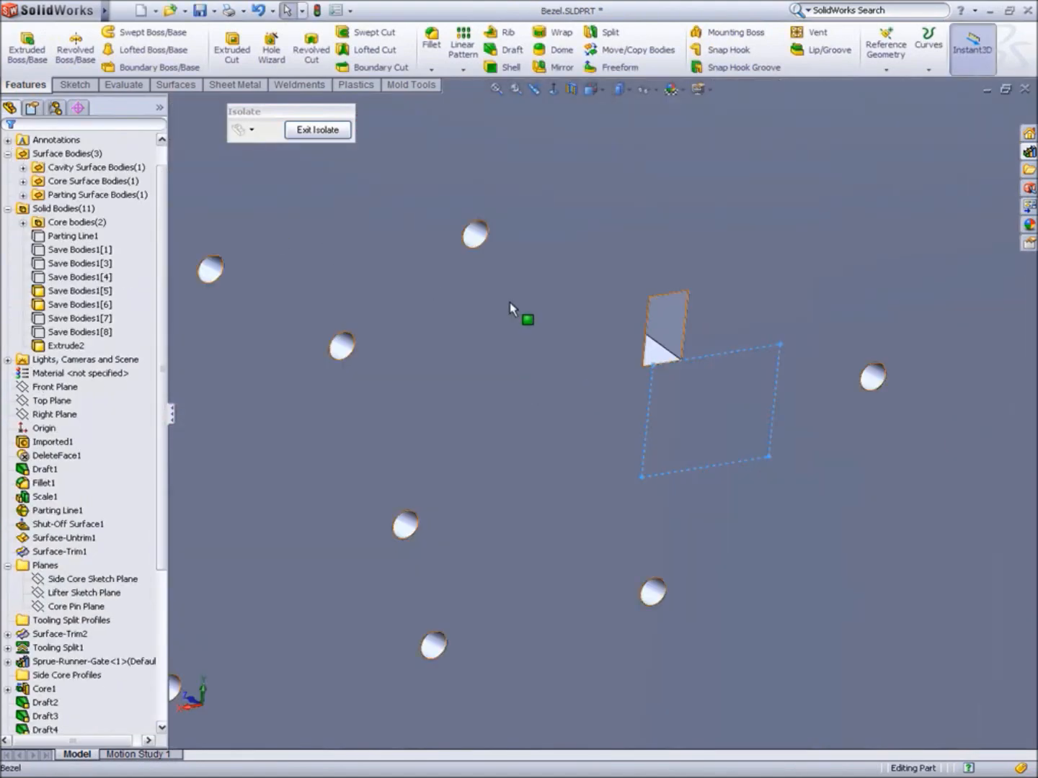
Hide the two large mold blocks so that only the newly extruded body is shown
click(509, 307)
click(591, 254)
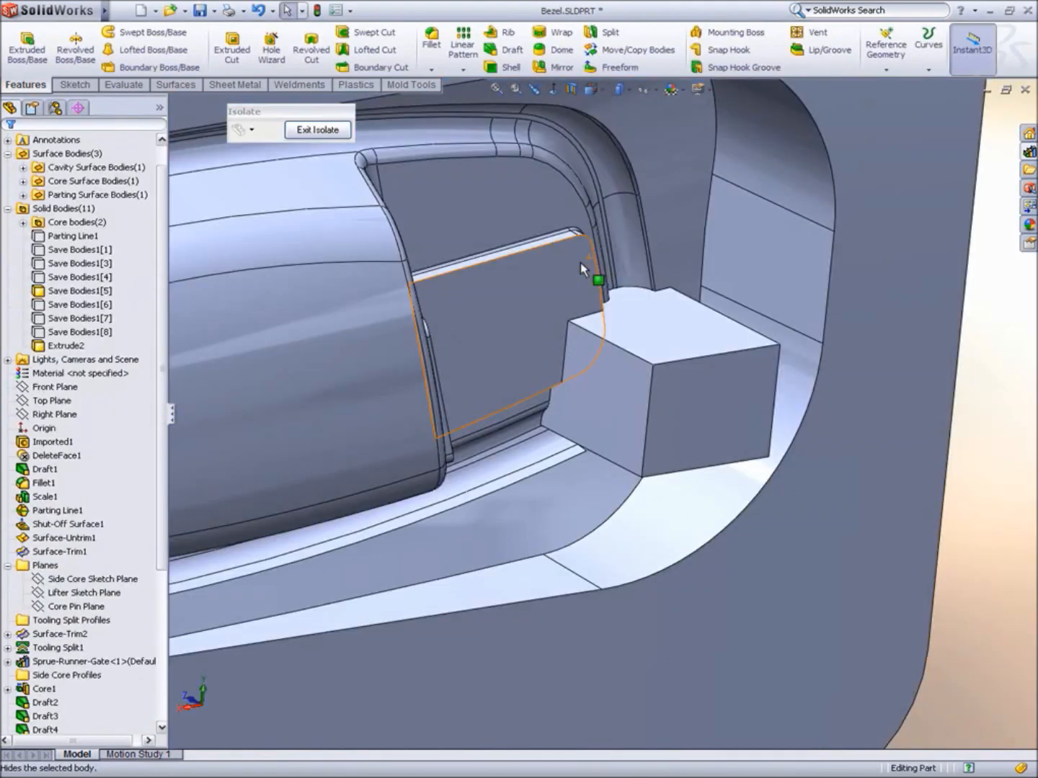
click(581, 263)
click(654, 224)
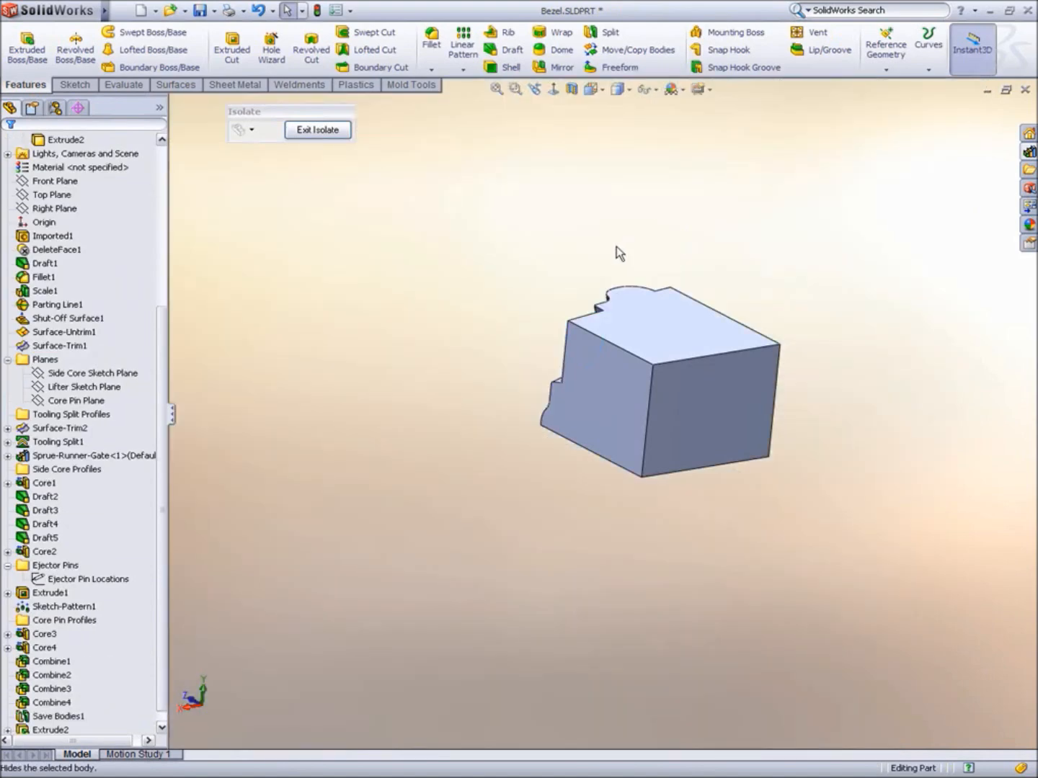
Offset all contoured faces and the two adjoining flat faces on the extruded body's shaped end by 0.2 mm with Move Face, direction flipped
middle_drag(684, 341, 737, 590)
scroll(660, 366, down, 3)
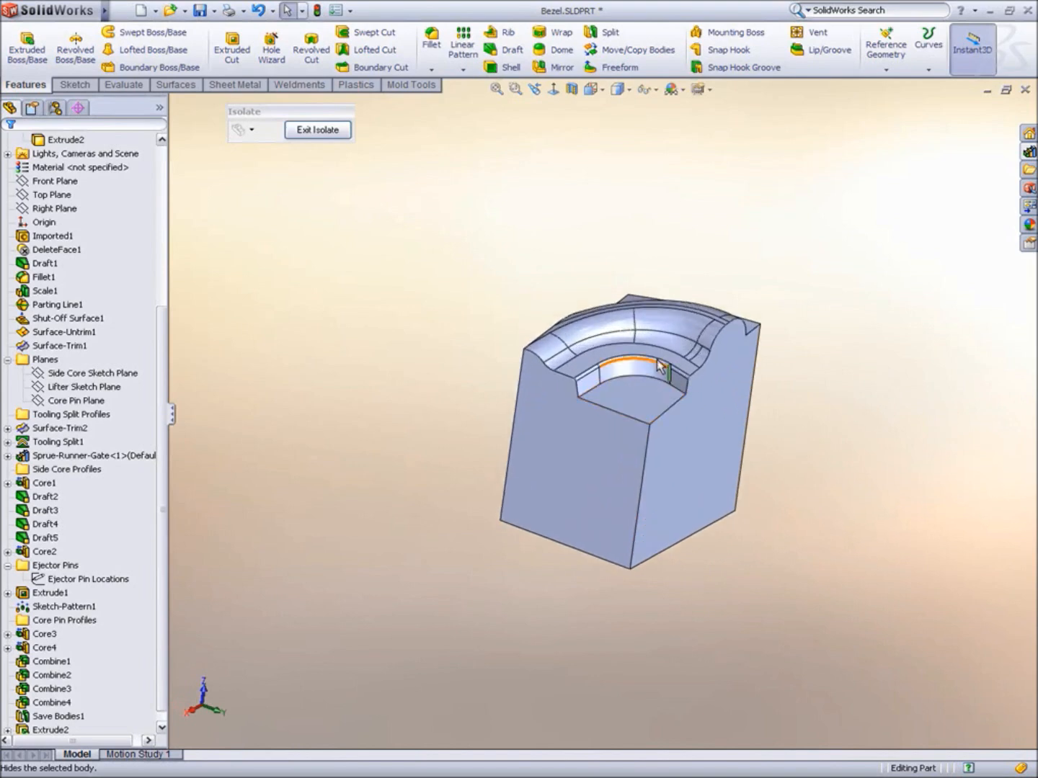
scroll(658, 365, down, 5)
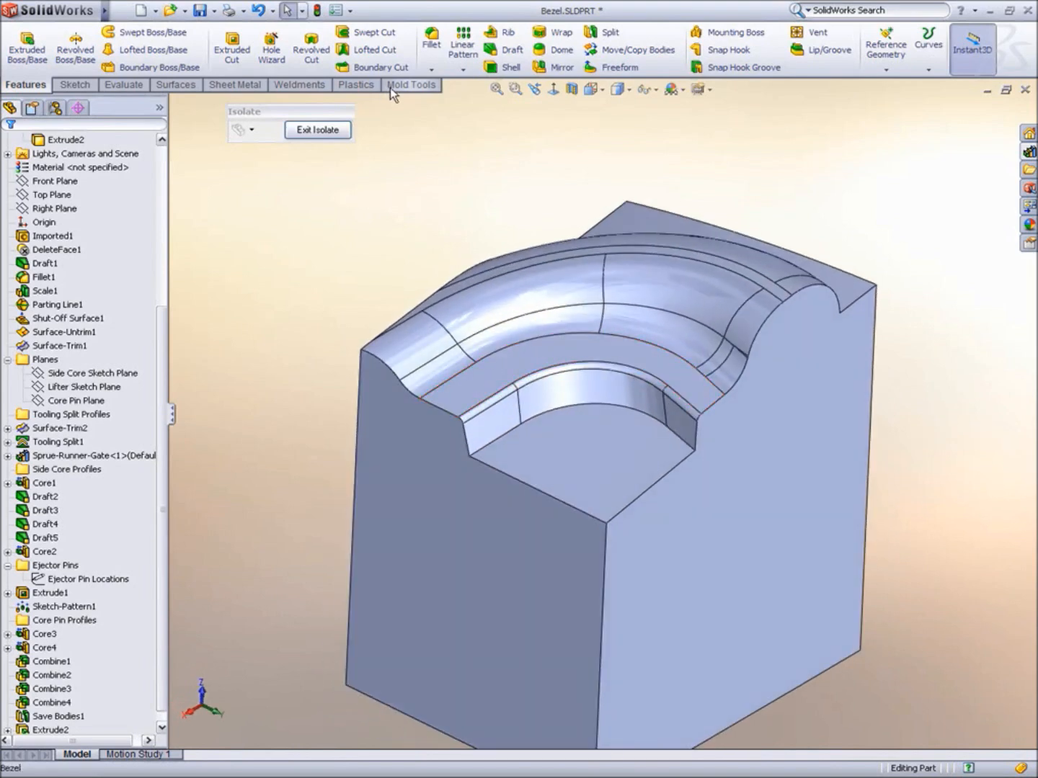
click(392, 85)
click(230, 67)
right_click(664, 299)
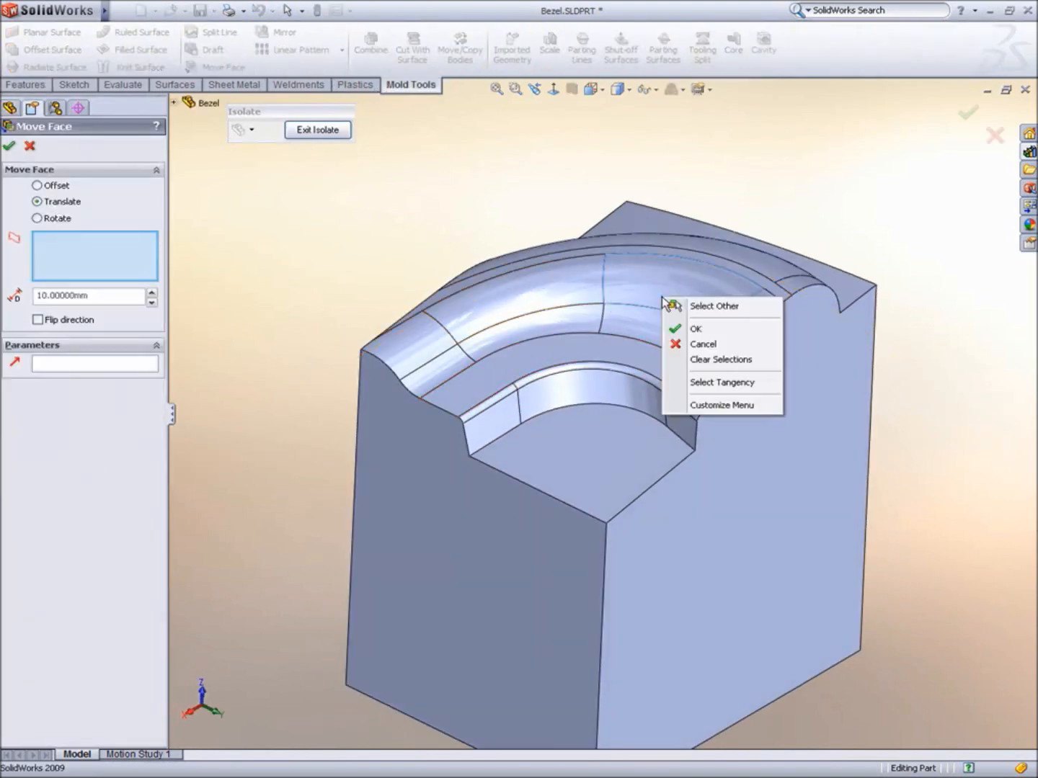
click(705, 383)
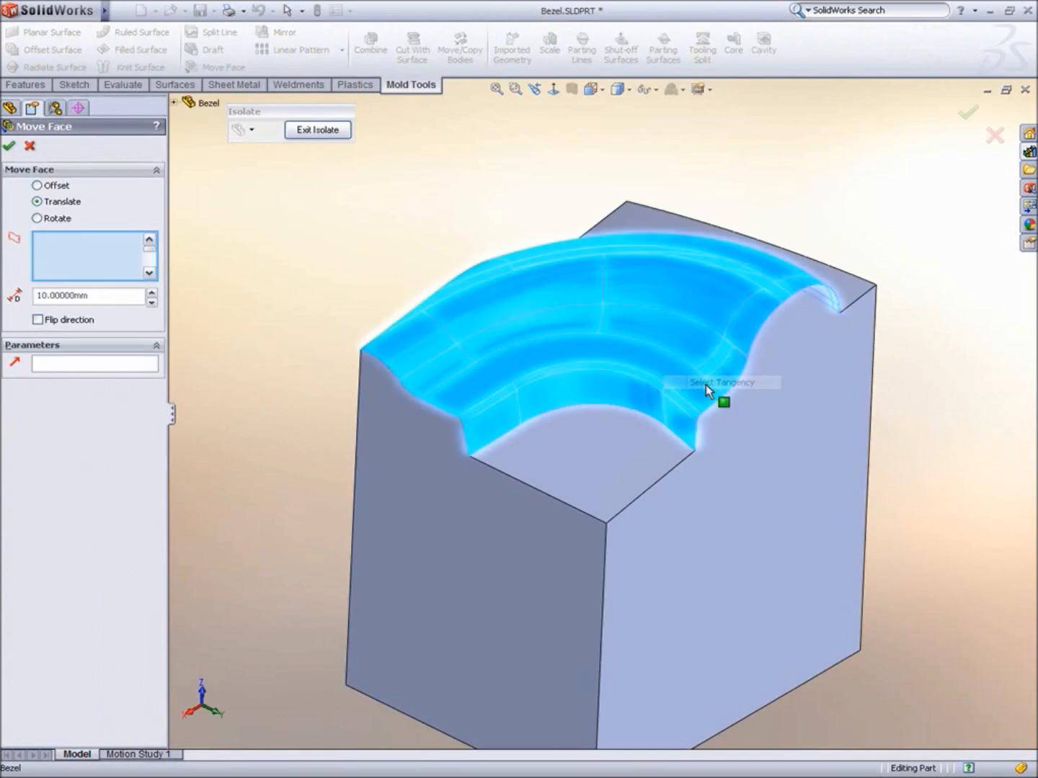
click(616, 456)
click(641, 218)
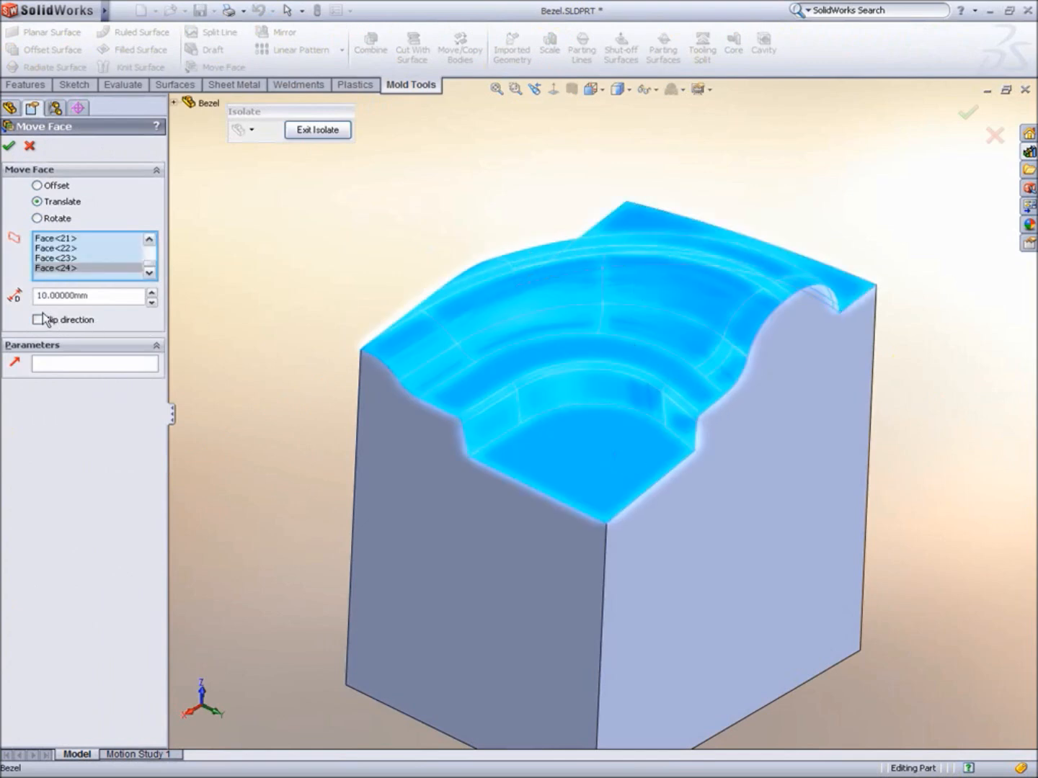
click(37, 185)
click(38, 320)
click(61, 296)
text(.1)
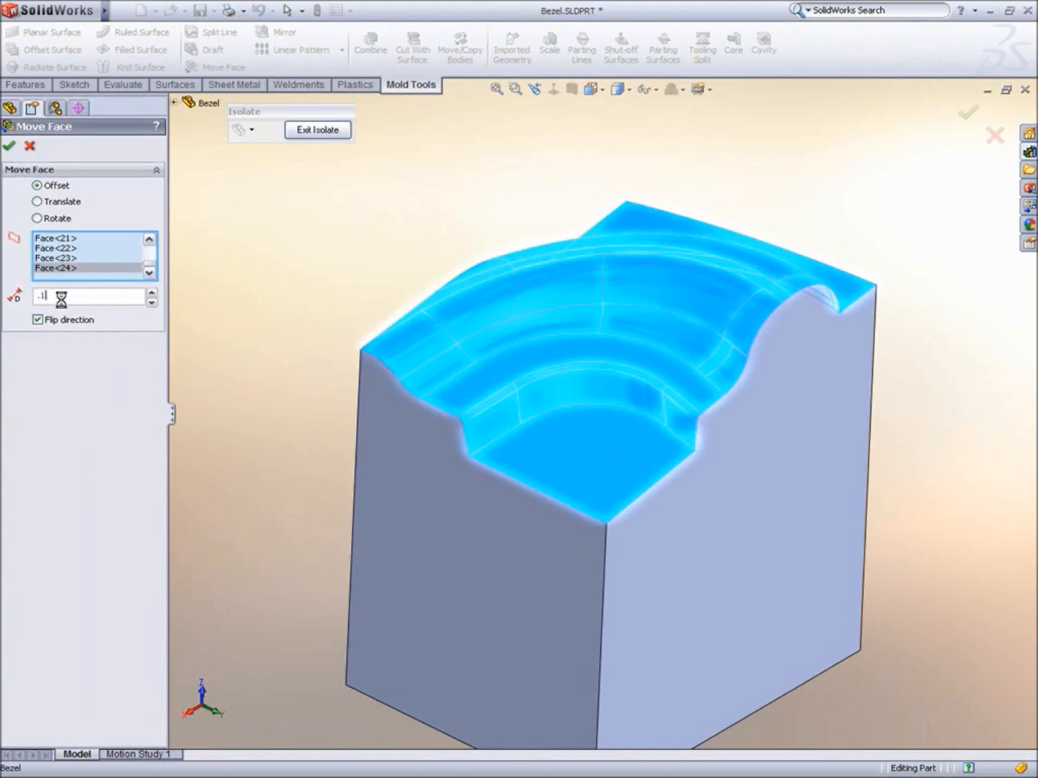
double_click(99, 299)
text(.2)
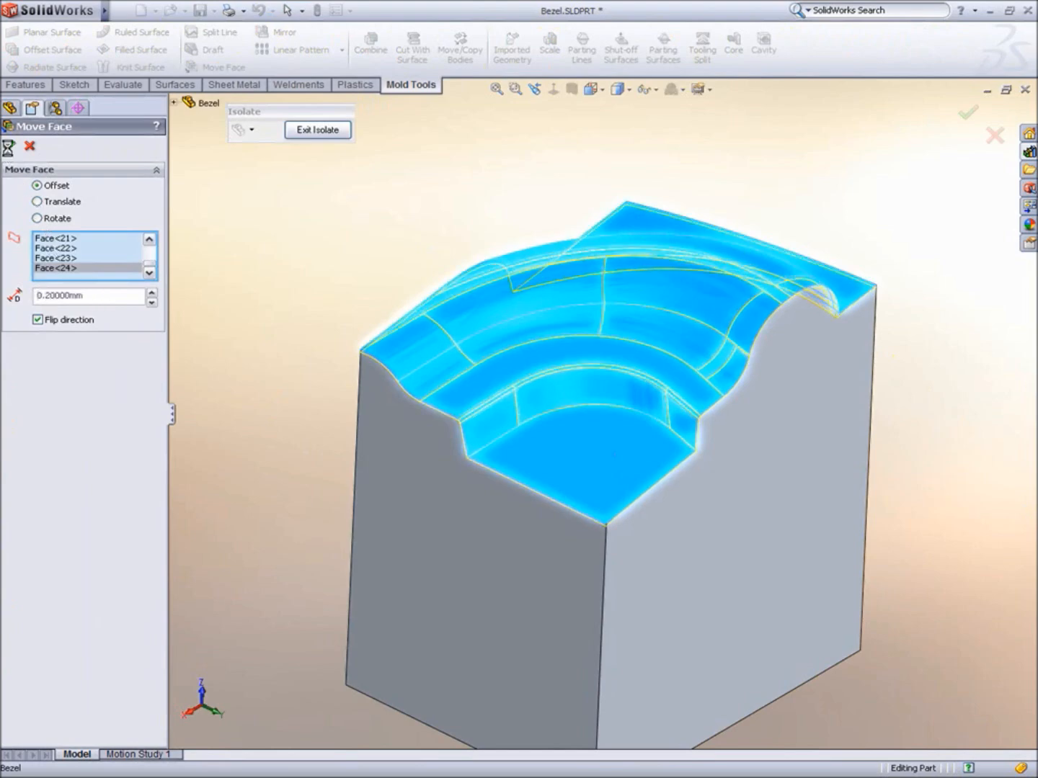
click(8, 147)
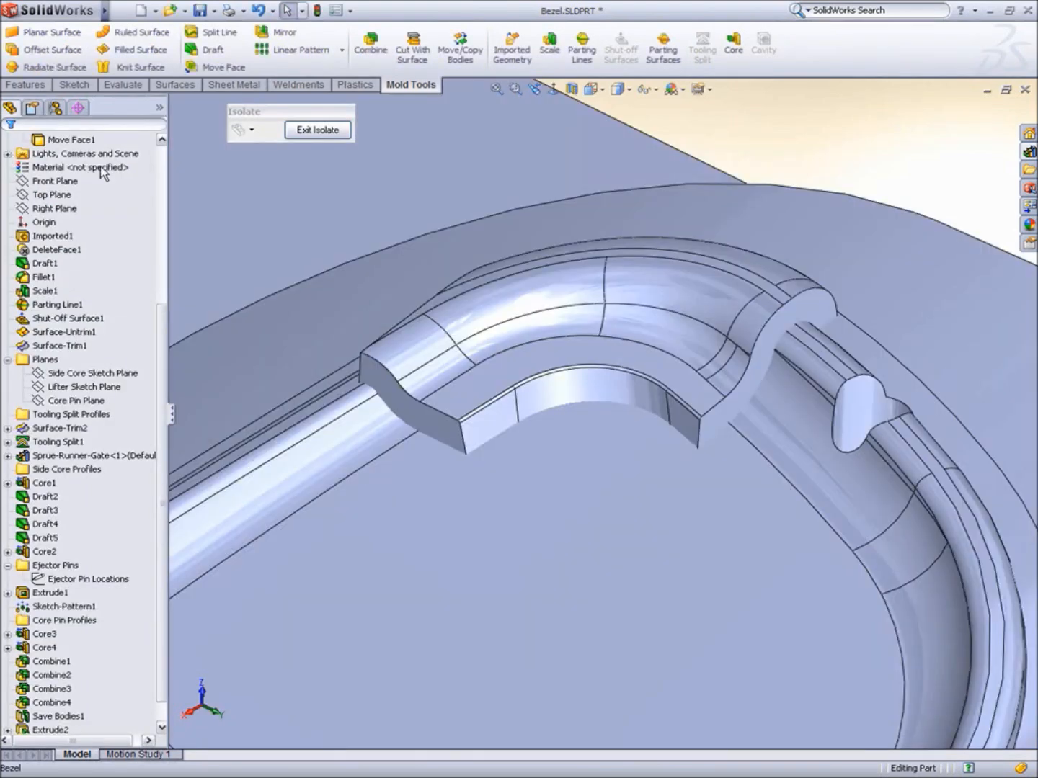
Exit the isolated display, collapse the Planes folder and switch to the Bezel Moldbase assembly
click(319, 132)
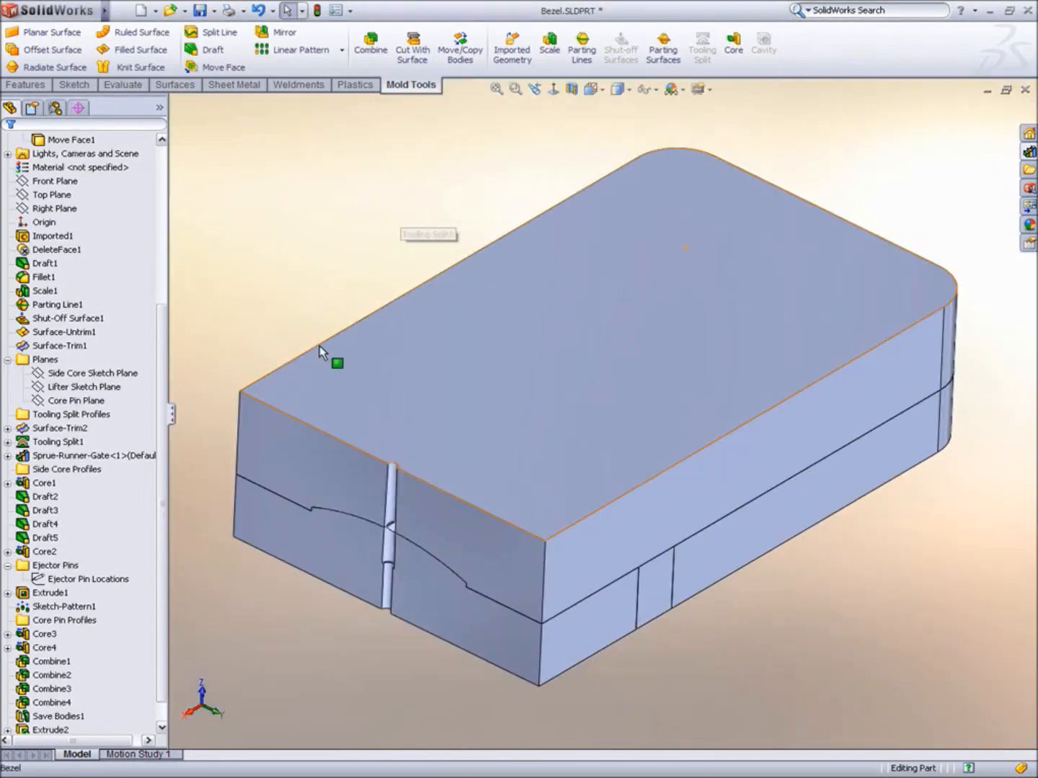
middle_drag(338, 364, 451, 325)
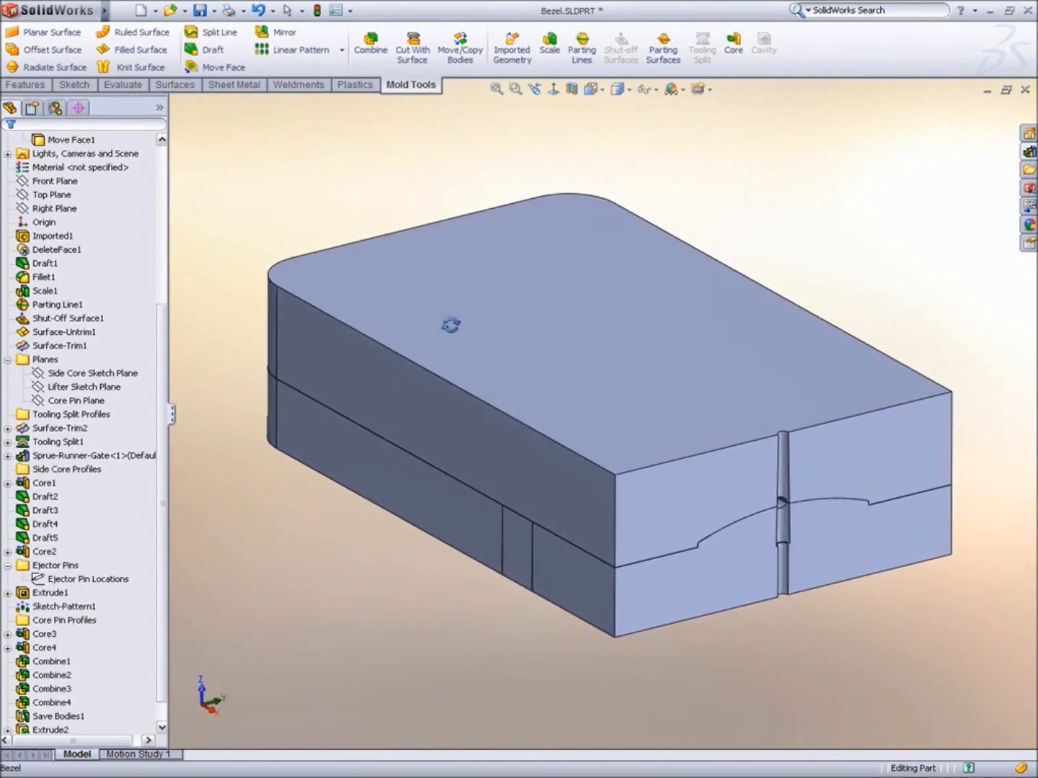
click(10, 360)
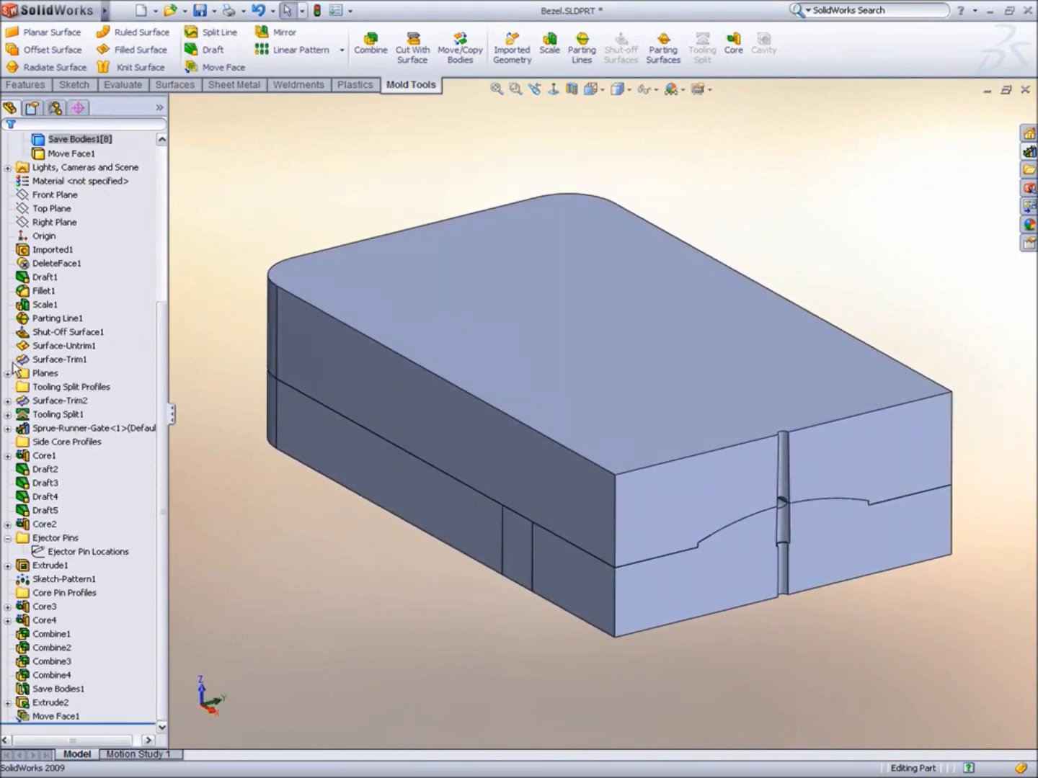
key(ctrl+Tab)
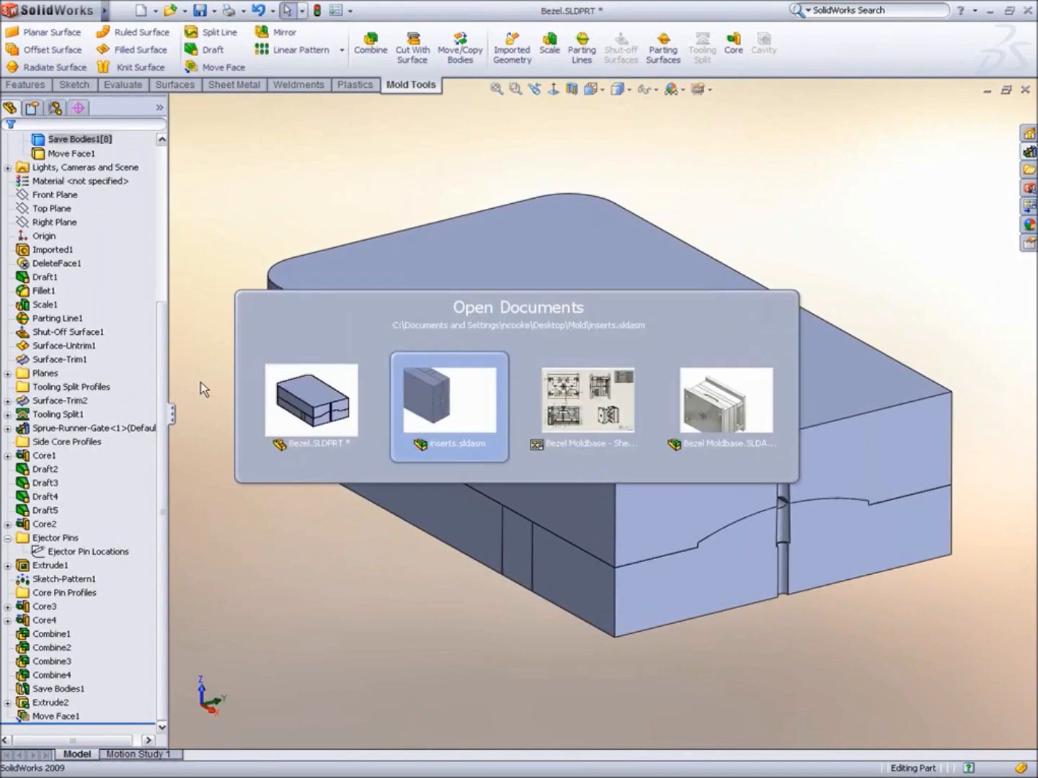
click(706, 390)
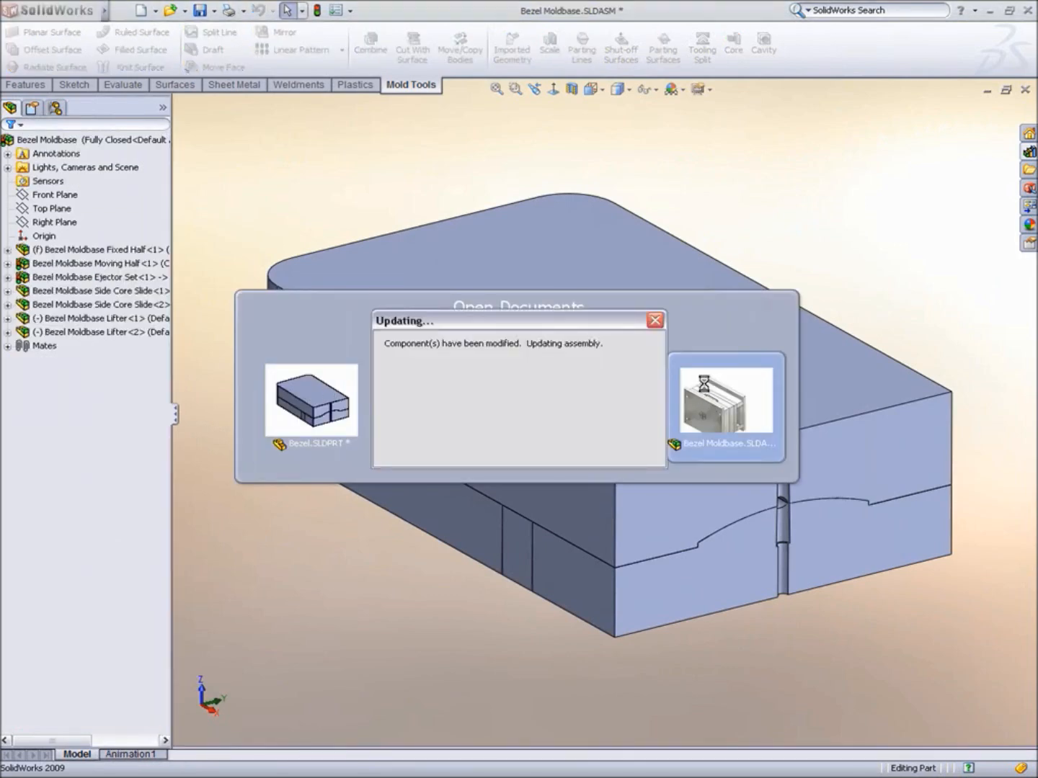